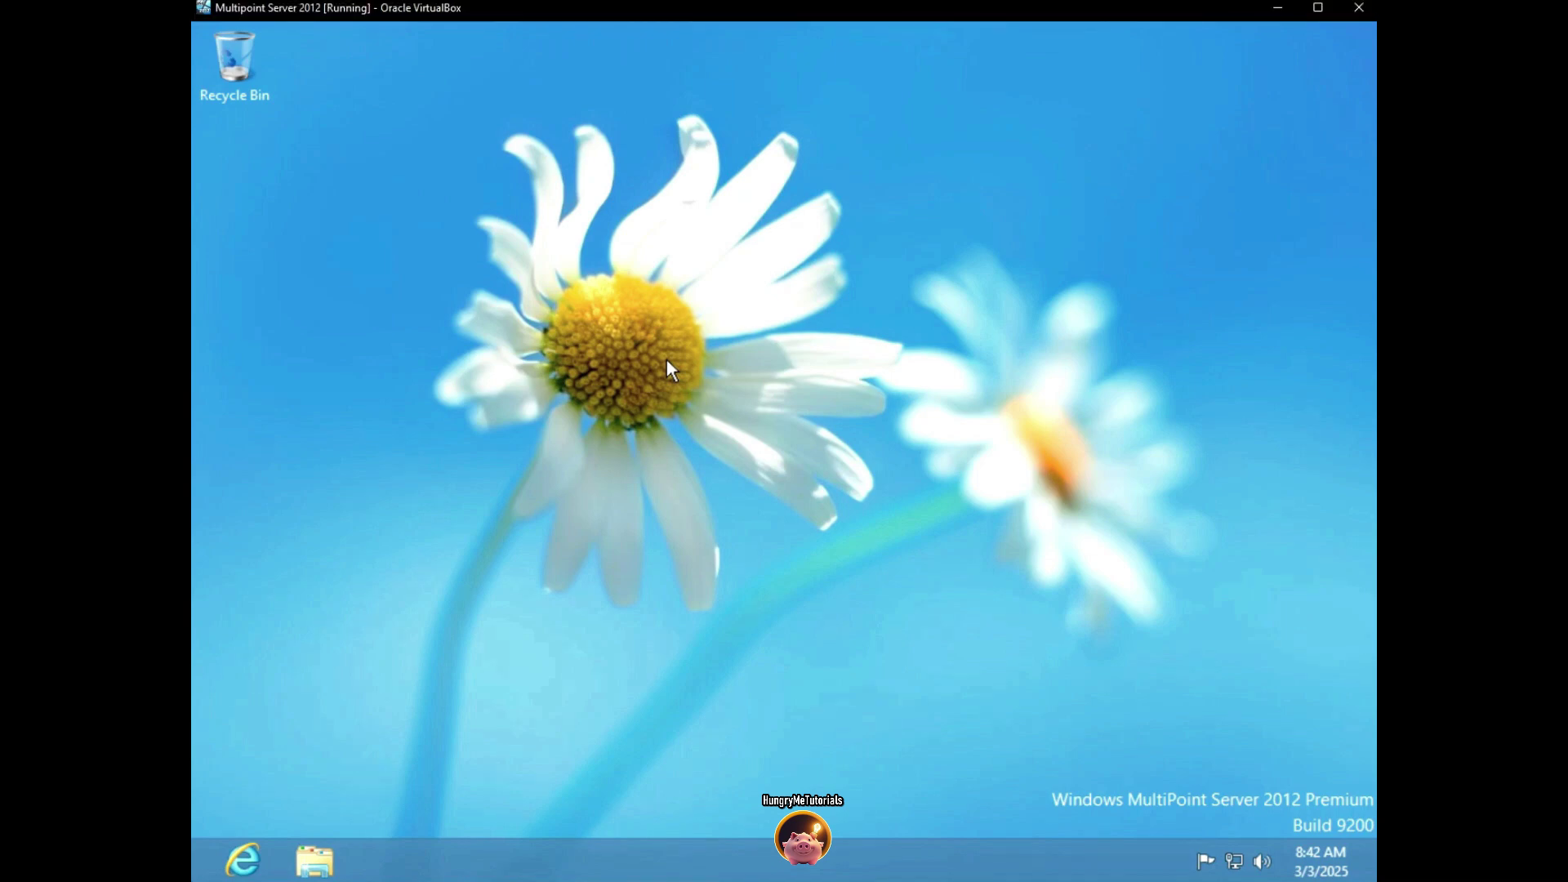
Launch MultiPoint Manager from a Start search for 'multipoint' and approve the UAC prompt
key(super)
text(mult)
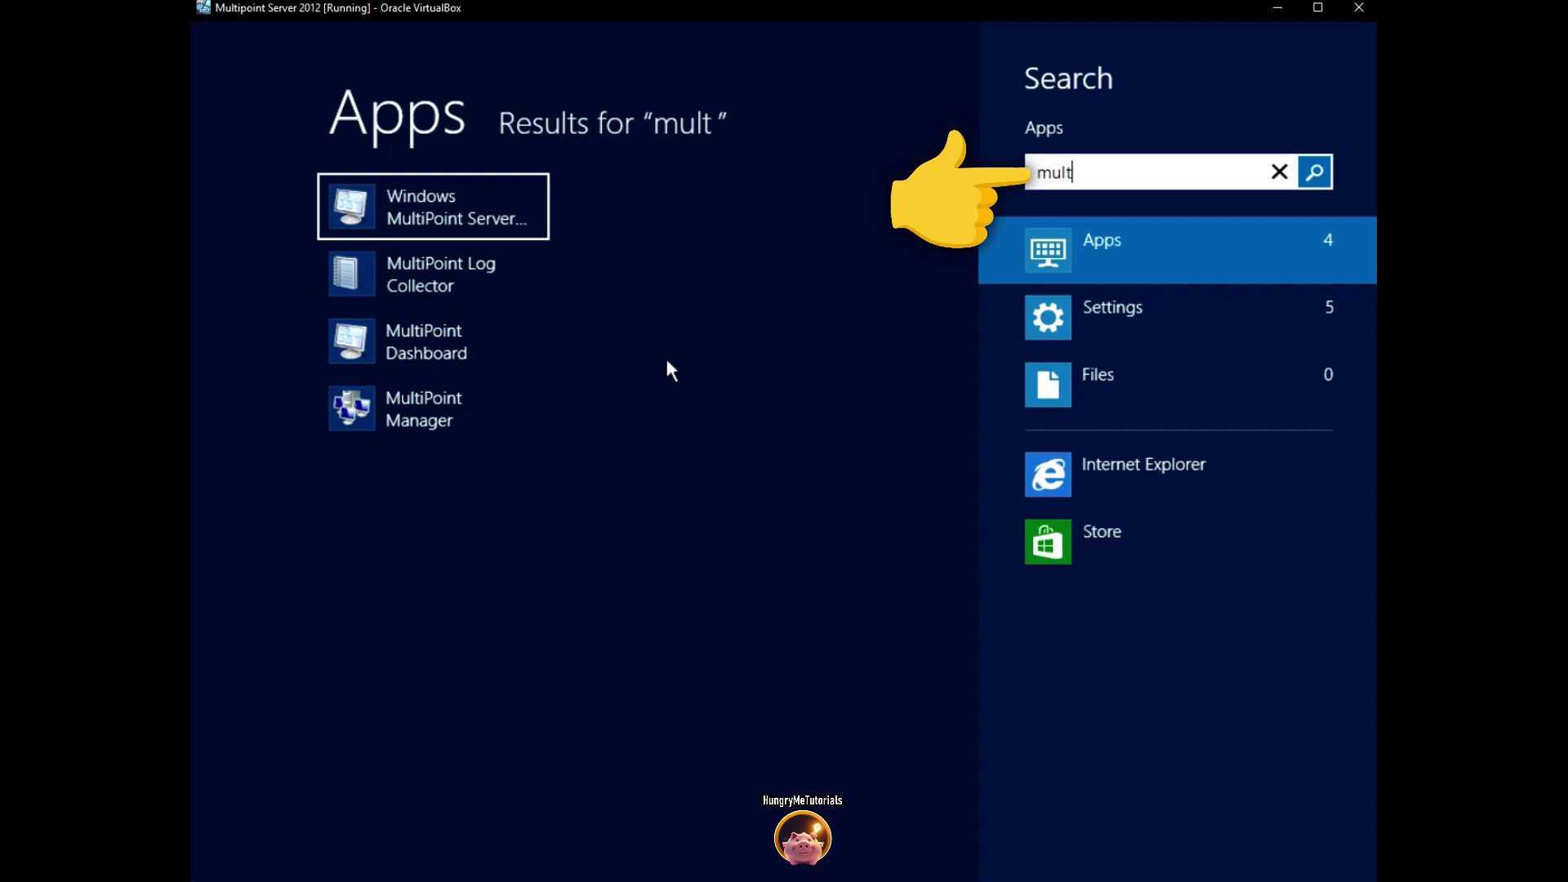
text(ipoint)
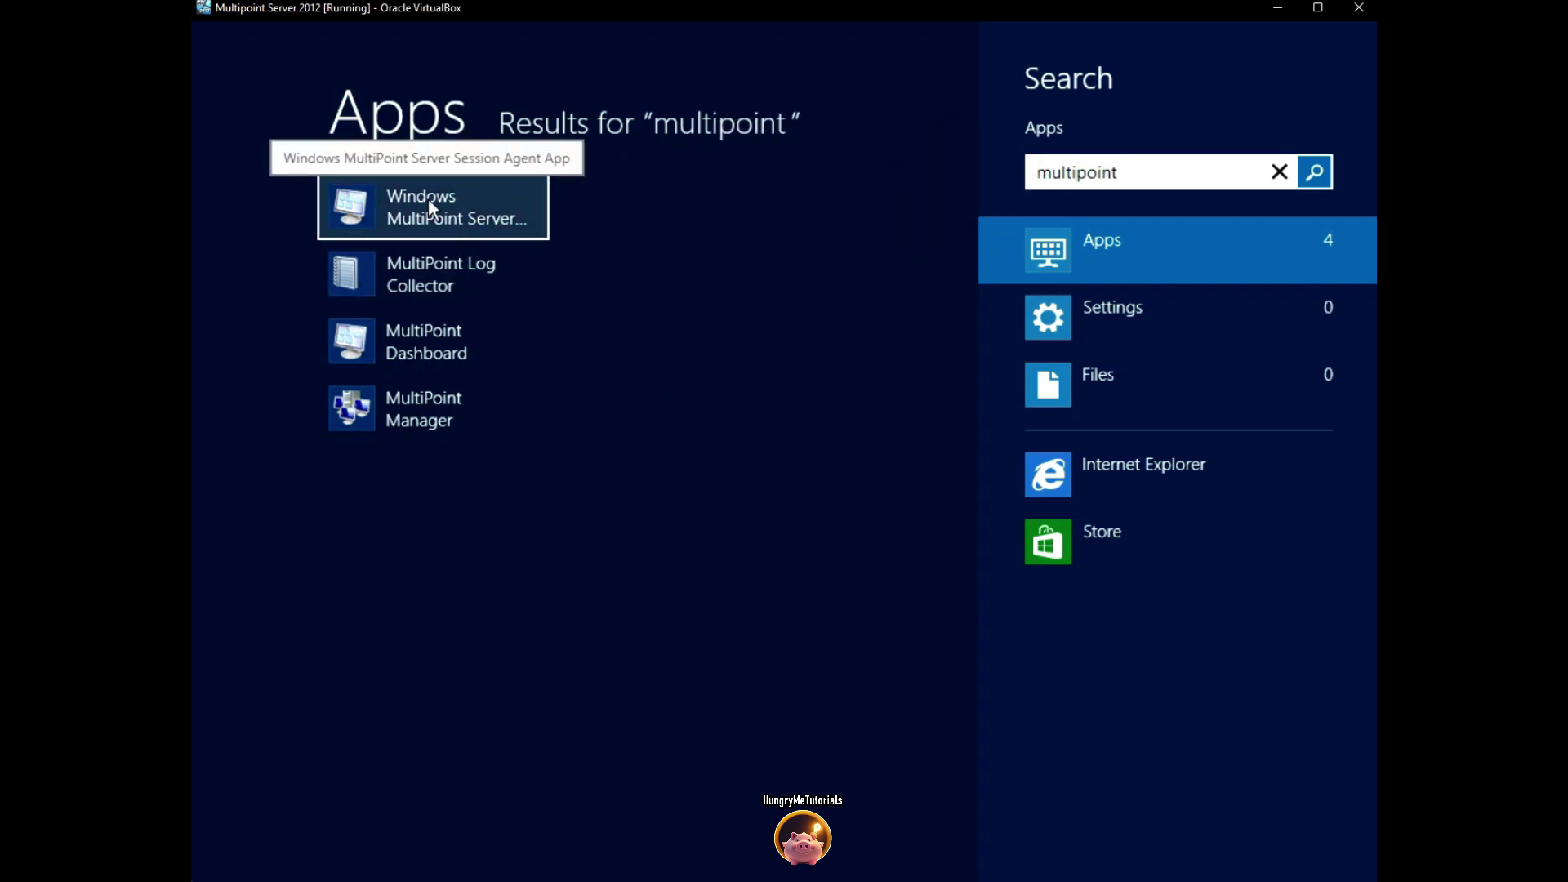
click(445, 423)
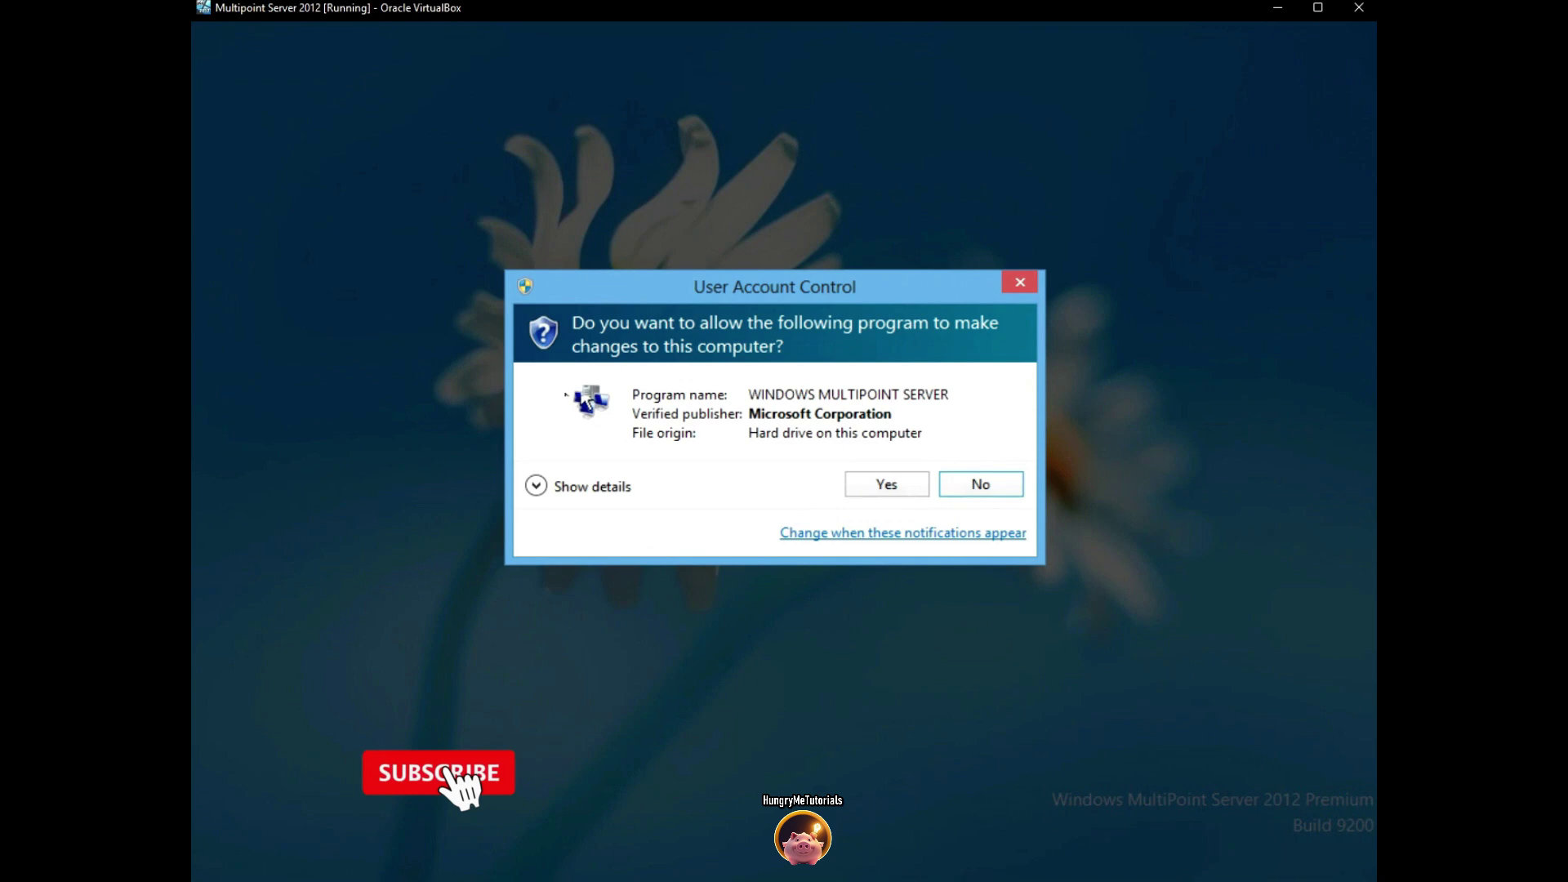
click(899, 487)
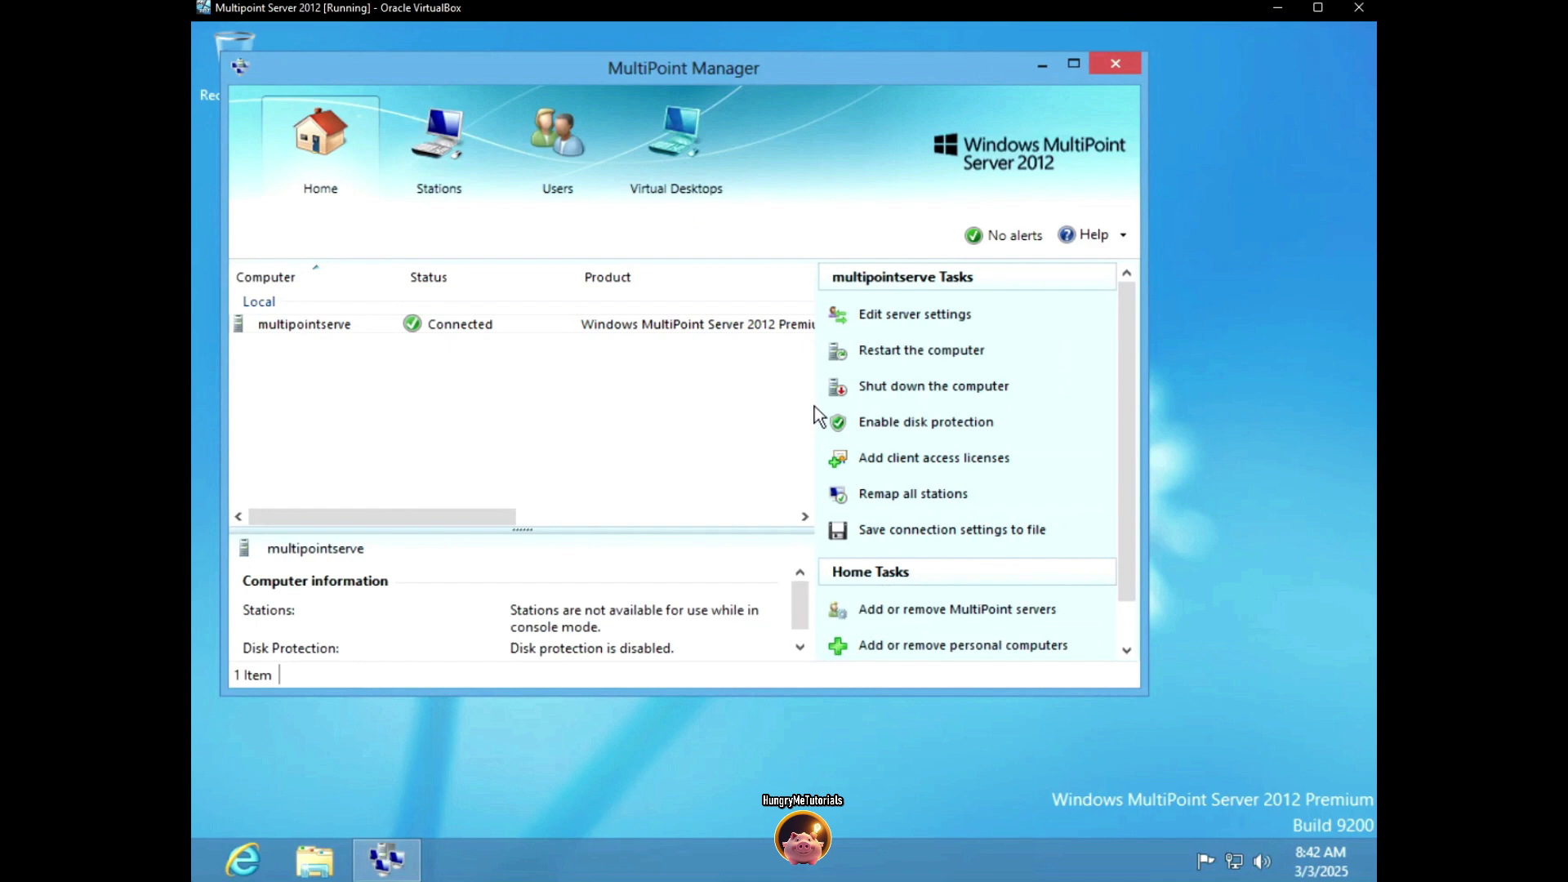
Add standard user accounts Student 1 and Student 2, each with a password
click(593, 154)
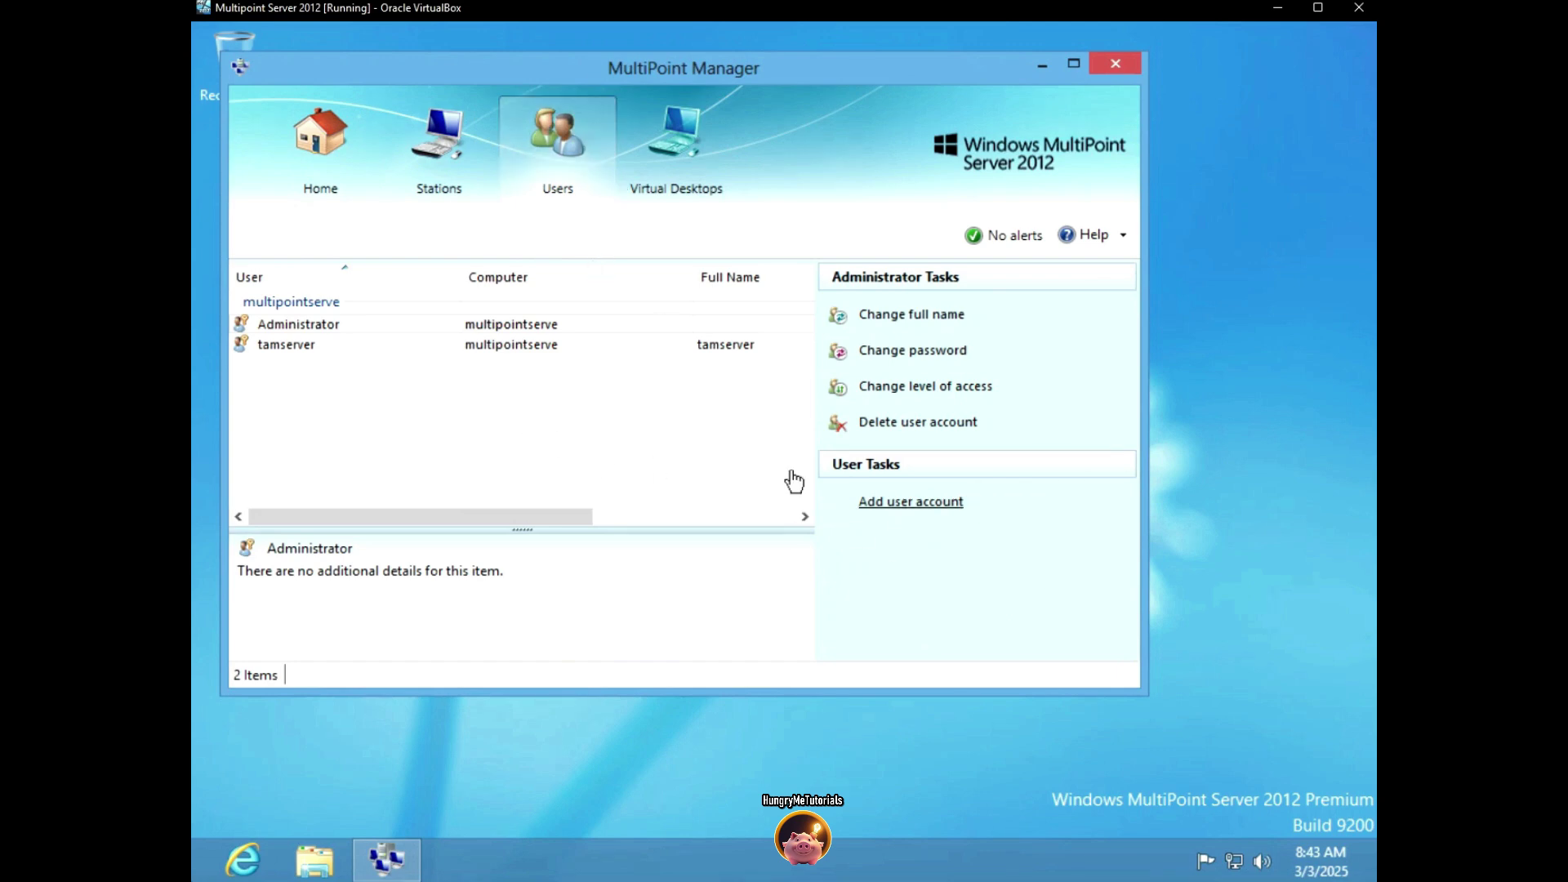
click(910, 501)
text(Student 1)
click(623, 422)
text(••)
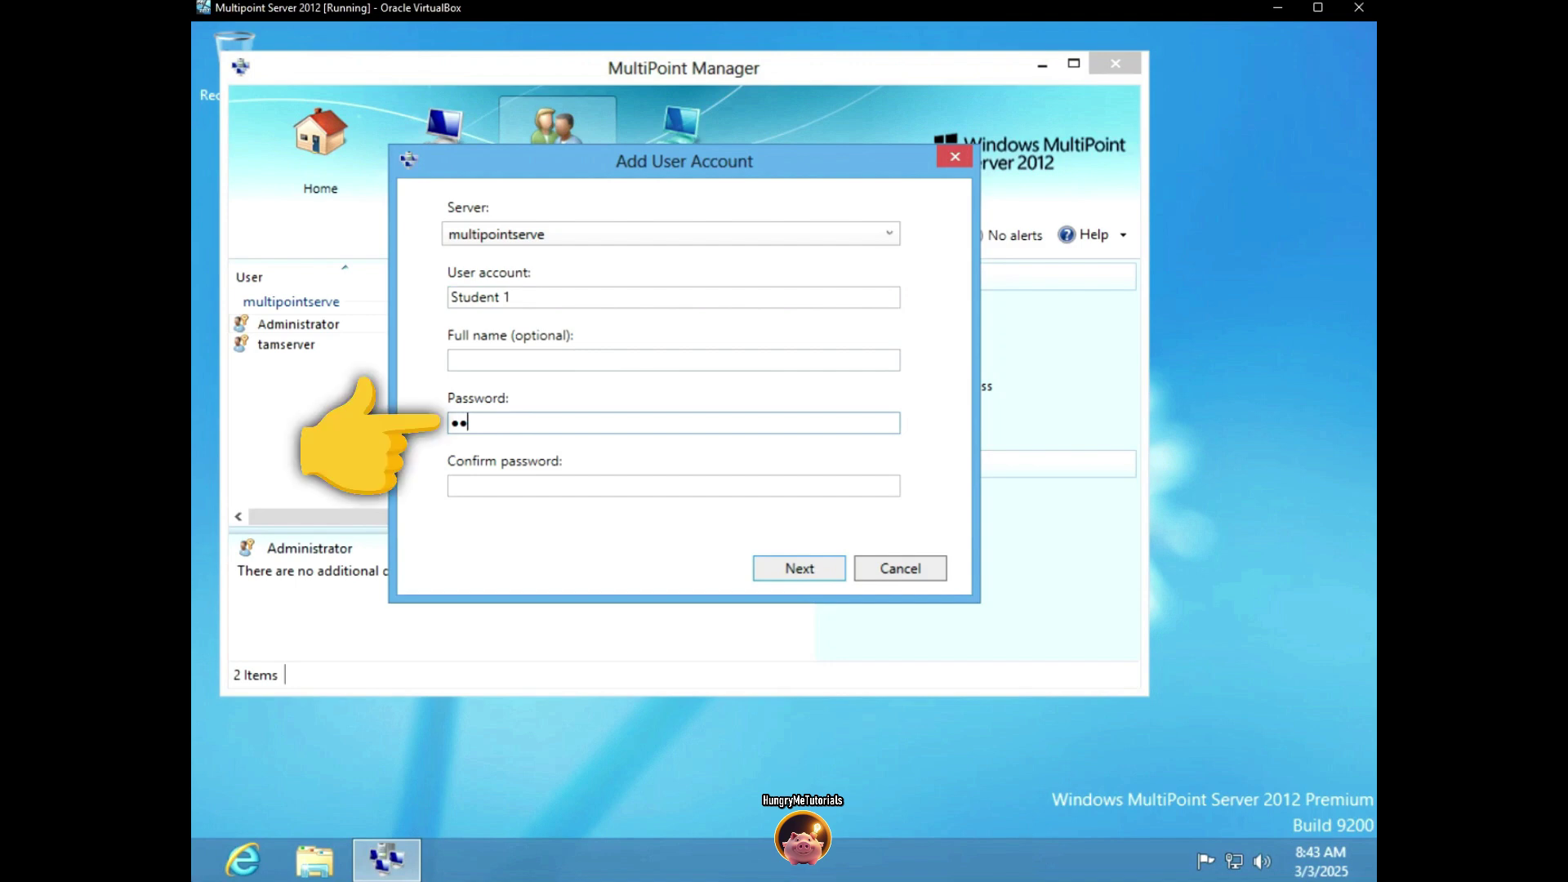
text(•••••)
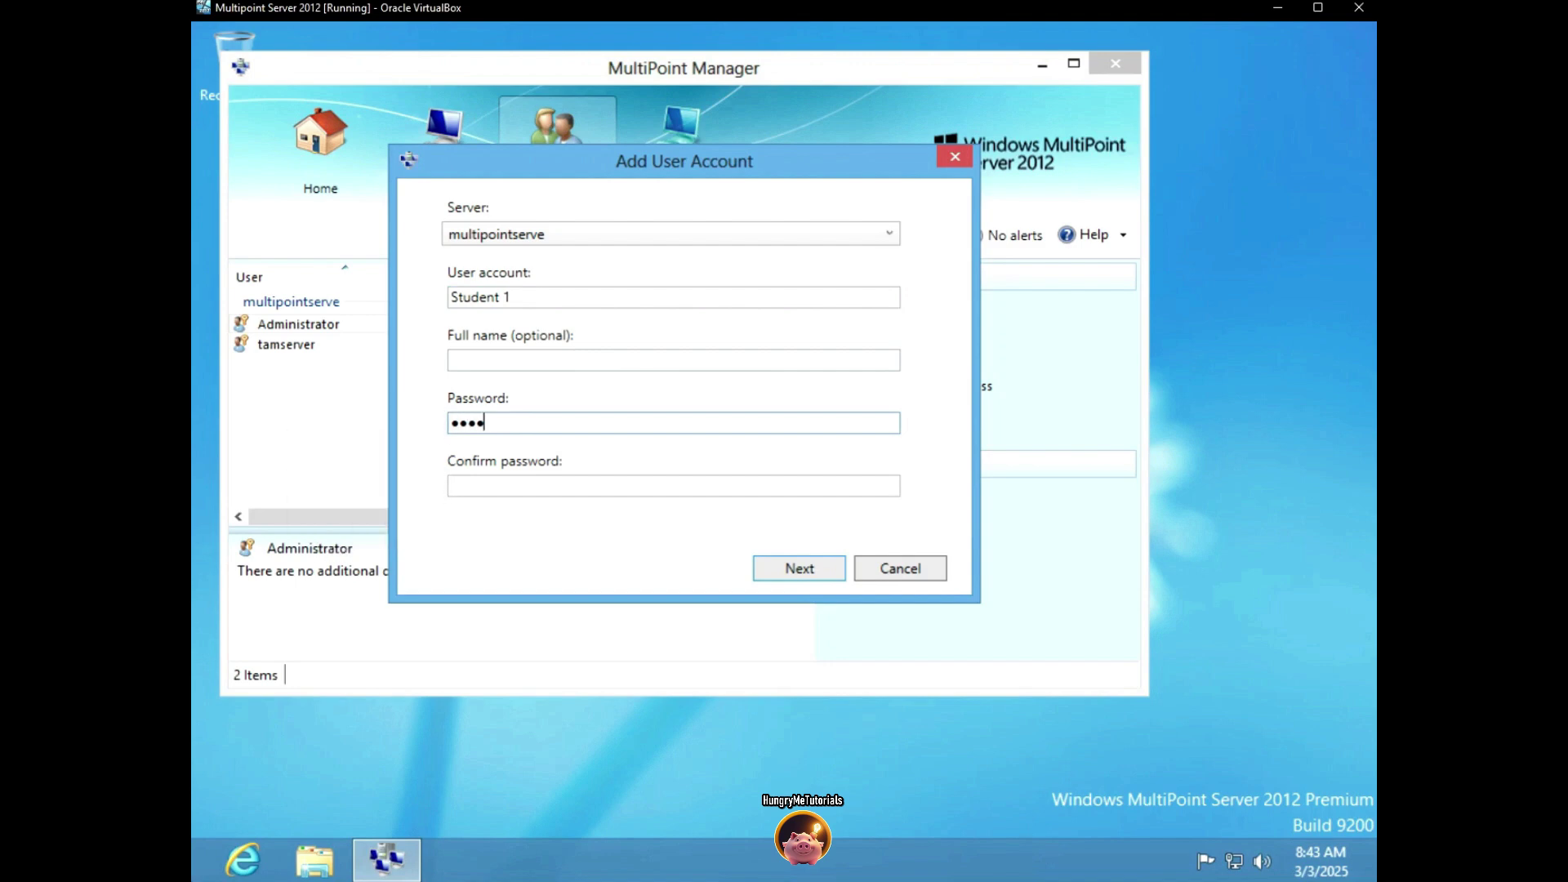
key(Tab)
text(•••••••)
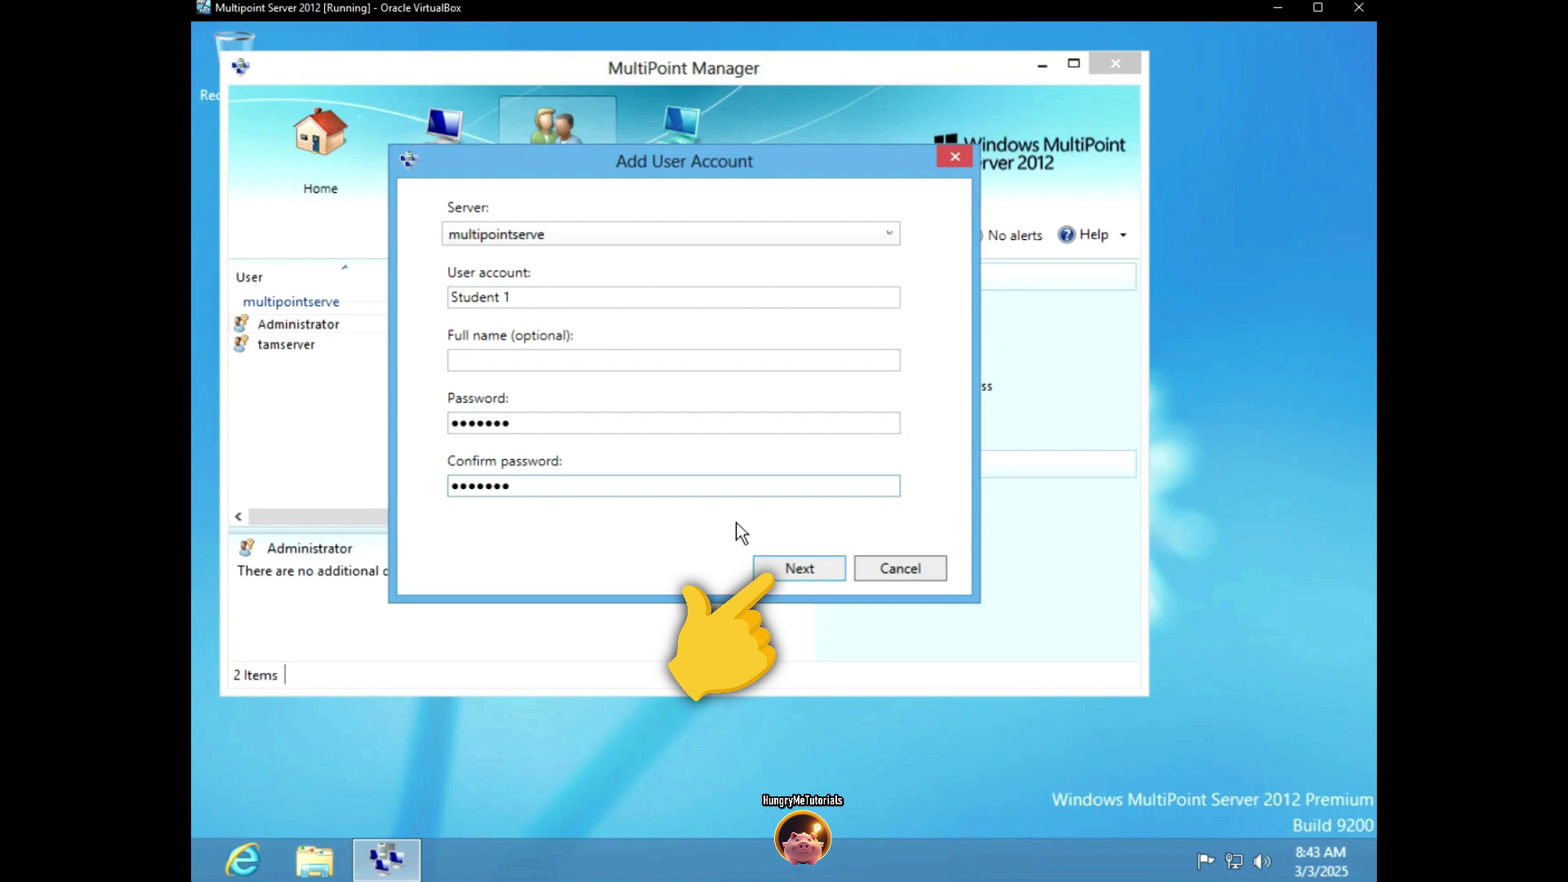
click(783, 572)
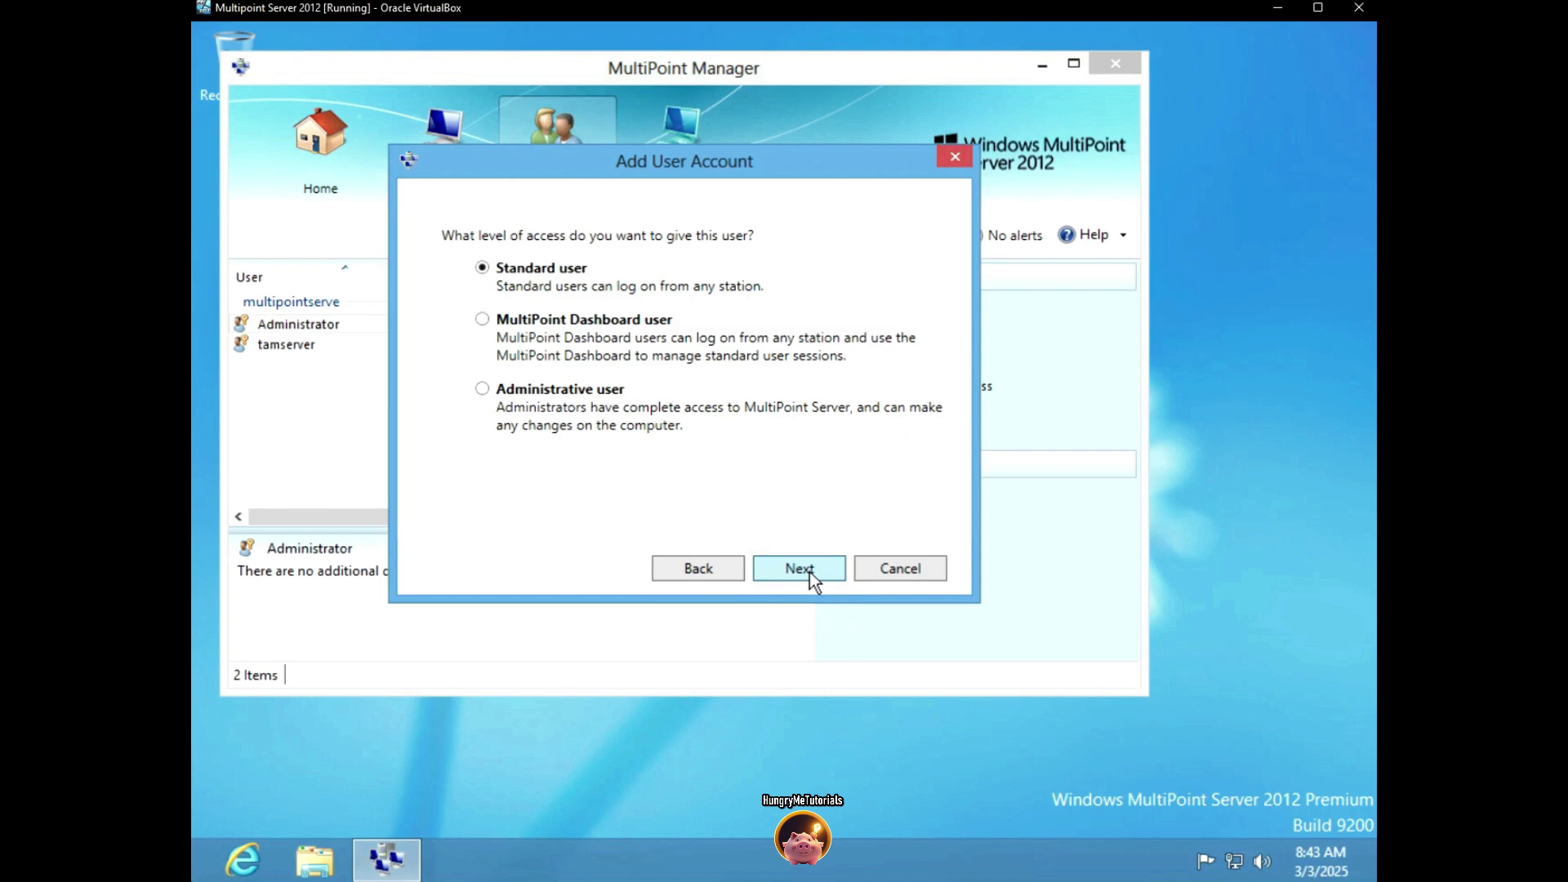
click(810, 572)
click(890, 569)
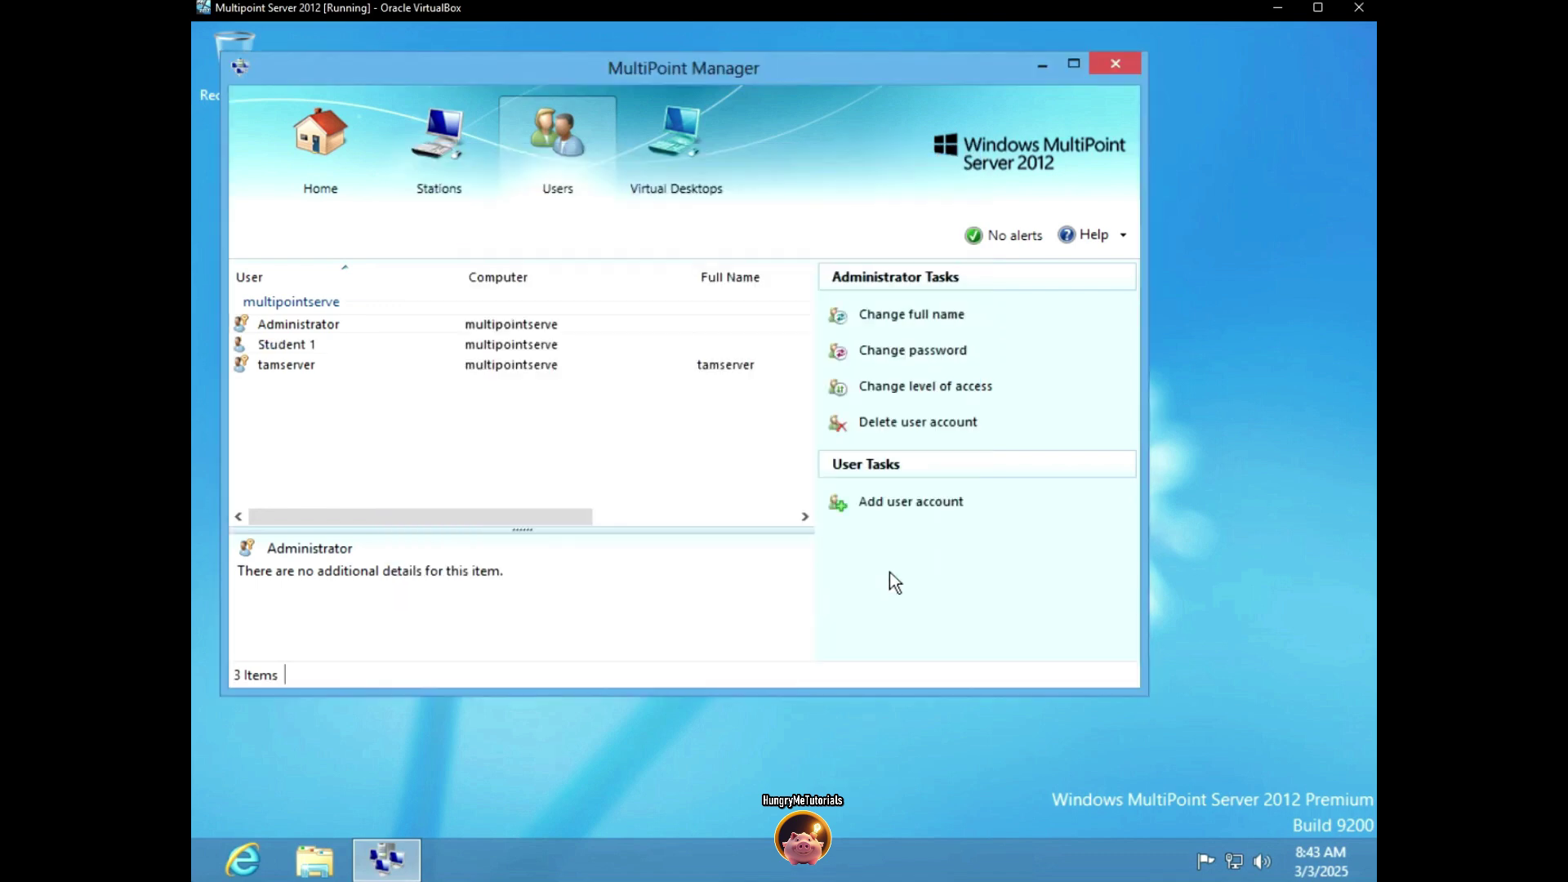
click(890, 504)
text(Student 2)
click(532, 425)
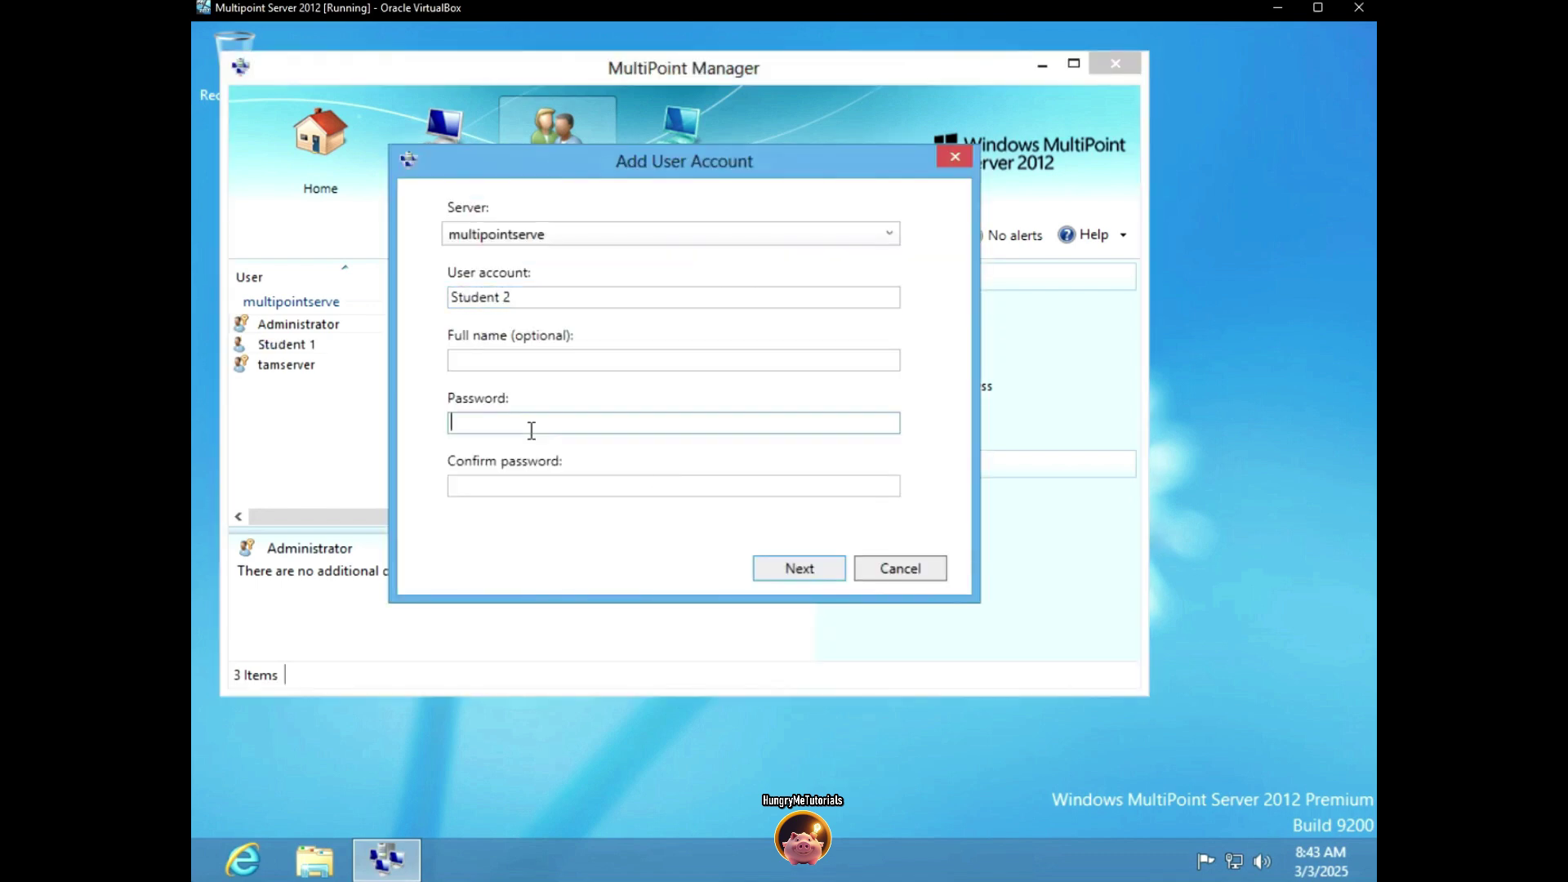
text(P@ssw0rd)
key(Tab)
text(P@ssw0rd)
click(864, 564)
Add accounts Student 3 and Student 4 with passwords, then select Student 2 and Student 4 in the list
click(890, 503)
text(Student 3)
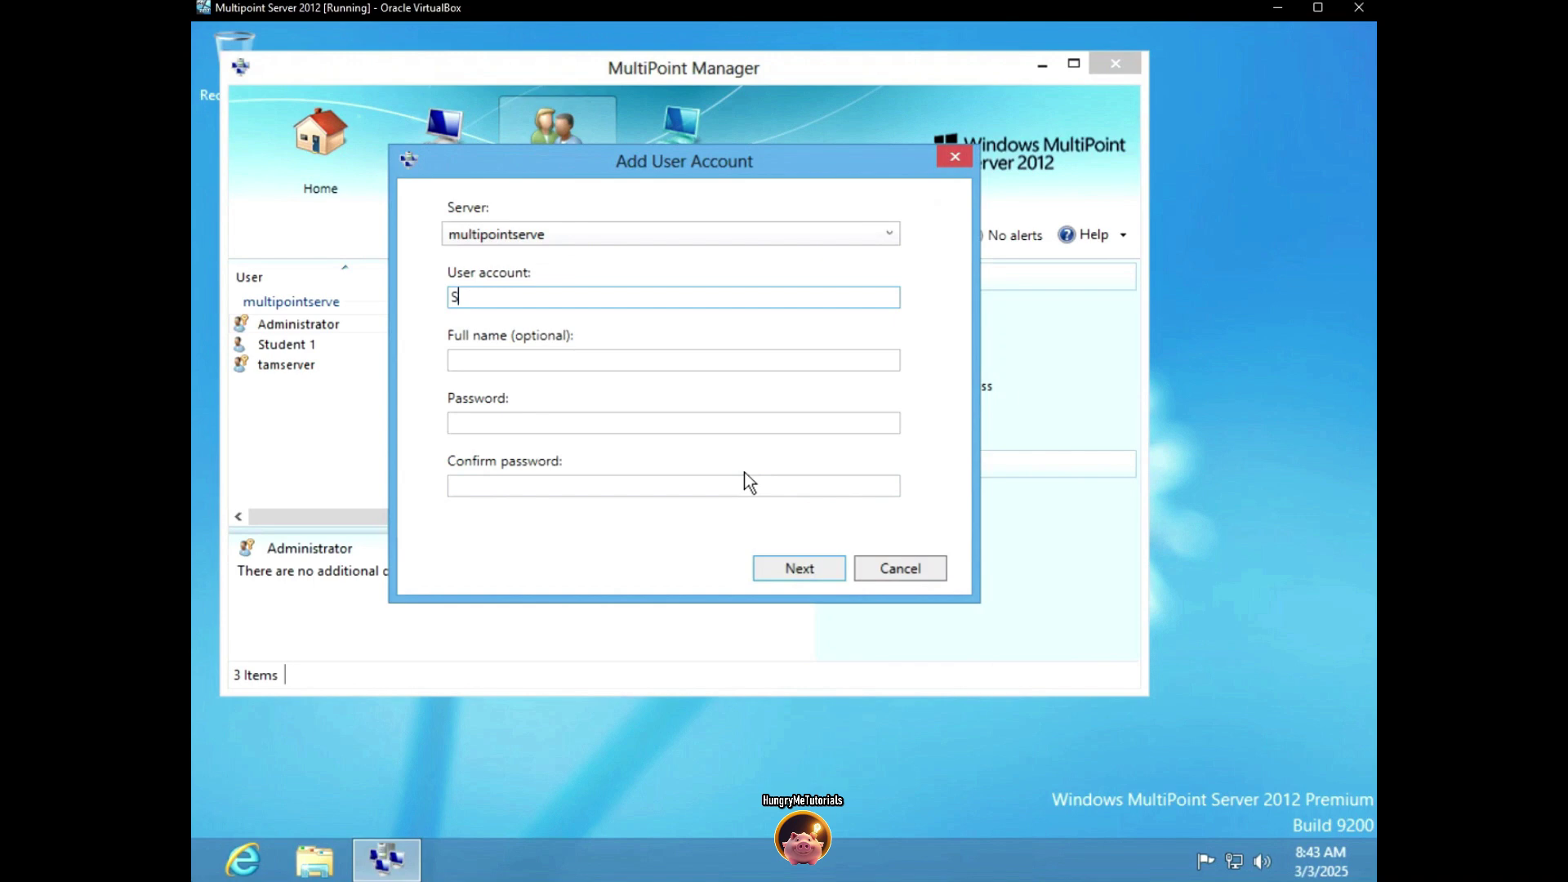
click(480, 423)
text(P@ssw0rd)
key(Tab)
text(P@ssw0rd)
click(799, 568)
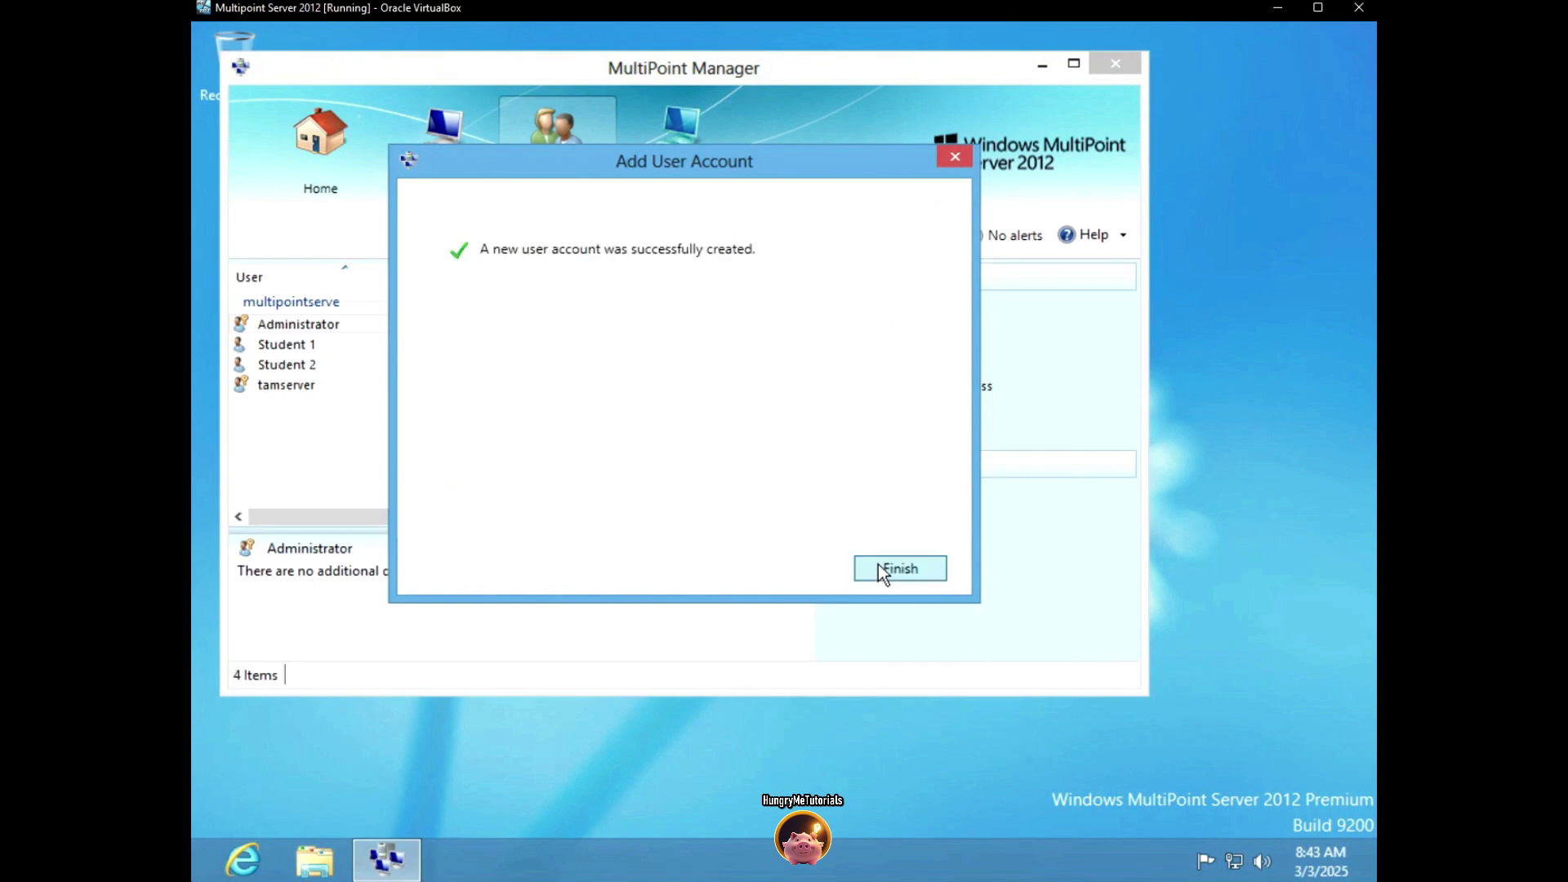
click(882, 570)
click(875, 506)
text(Student 4)
click(481, 423)
text(P@ssw0rd)
key(Tab)
text(P@ssw0rd)
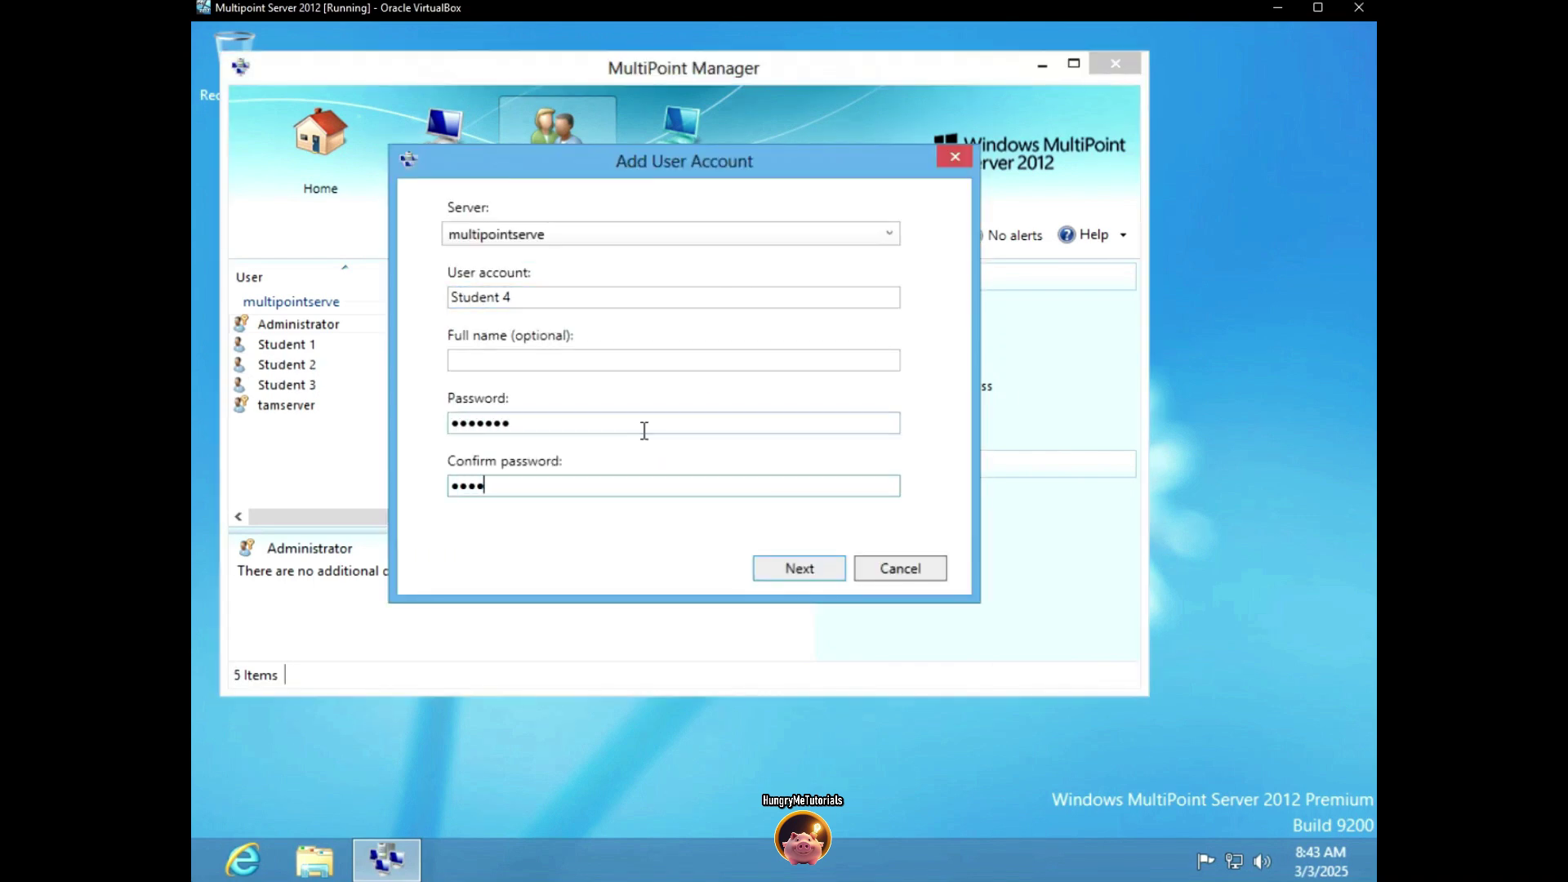
click(800, 568)
click(894, 568)
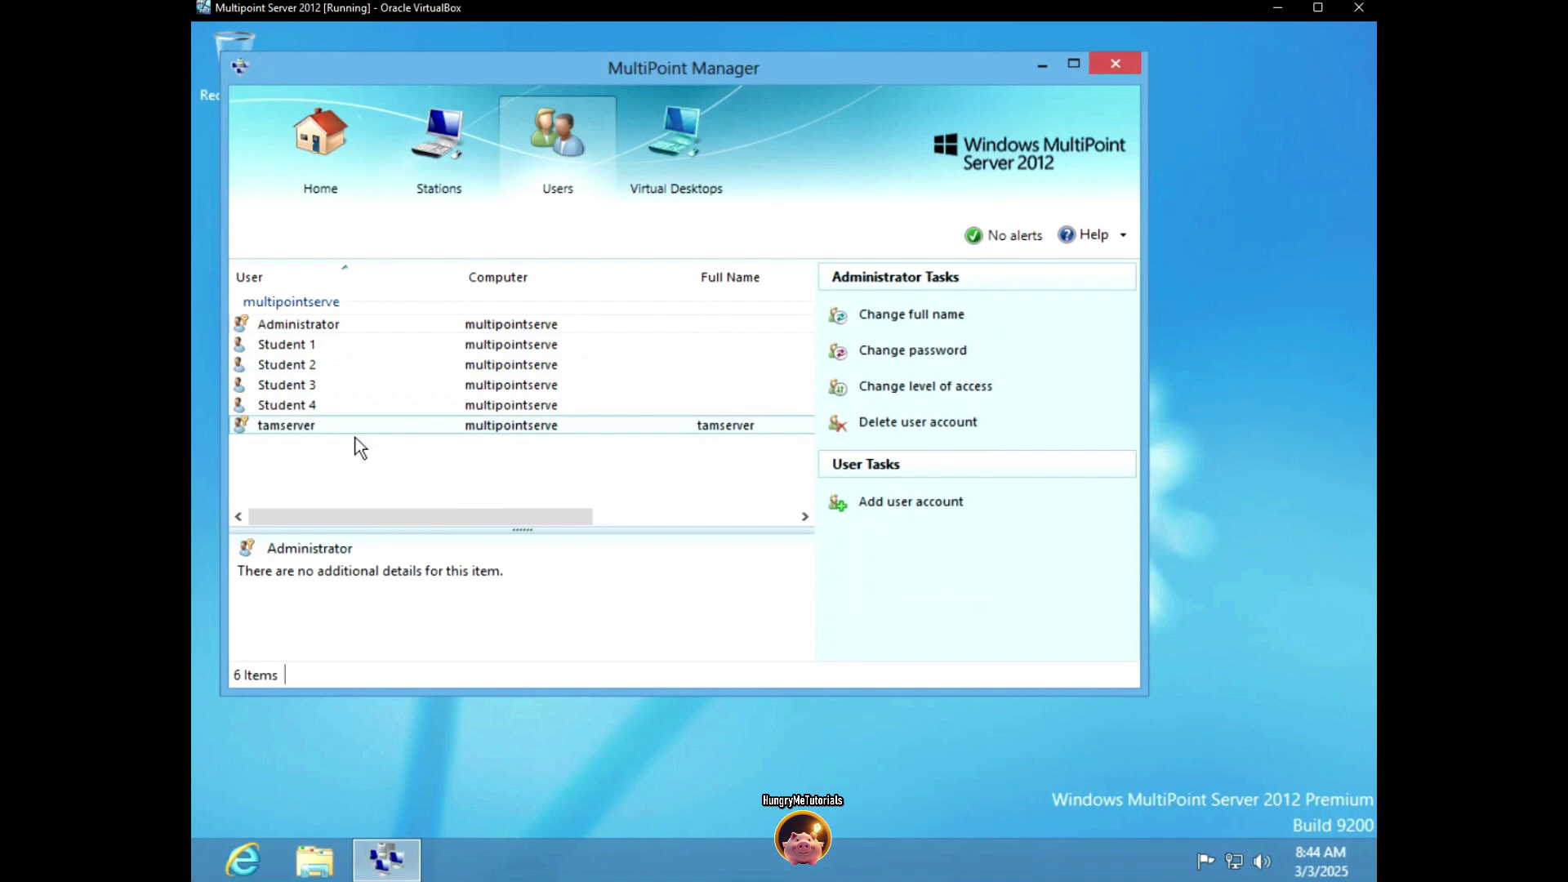
click(304, 366)
click(327, 405)
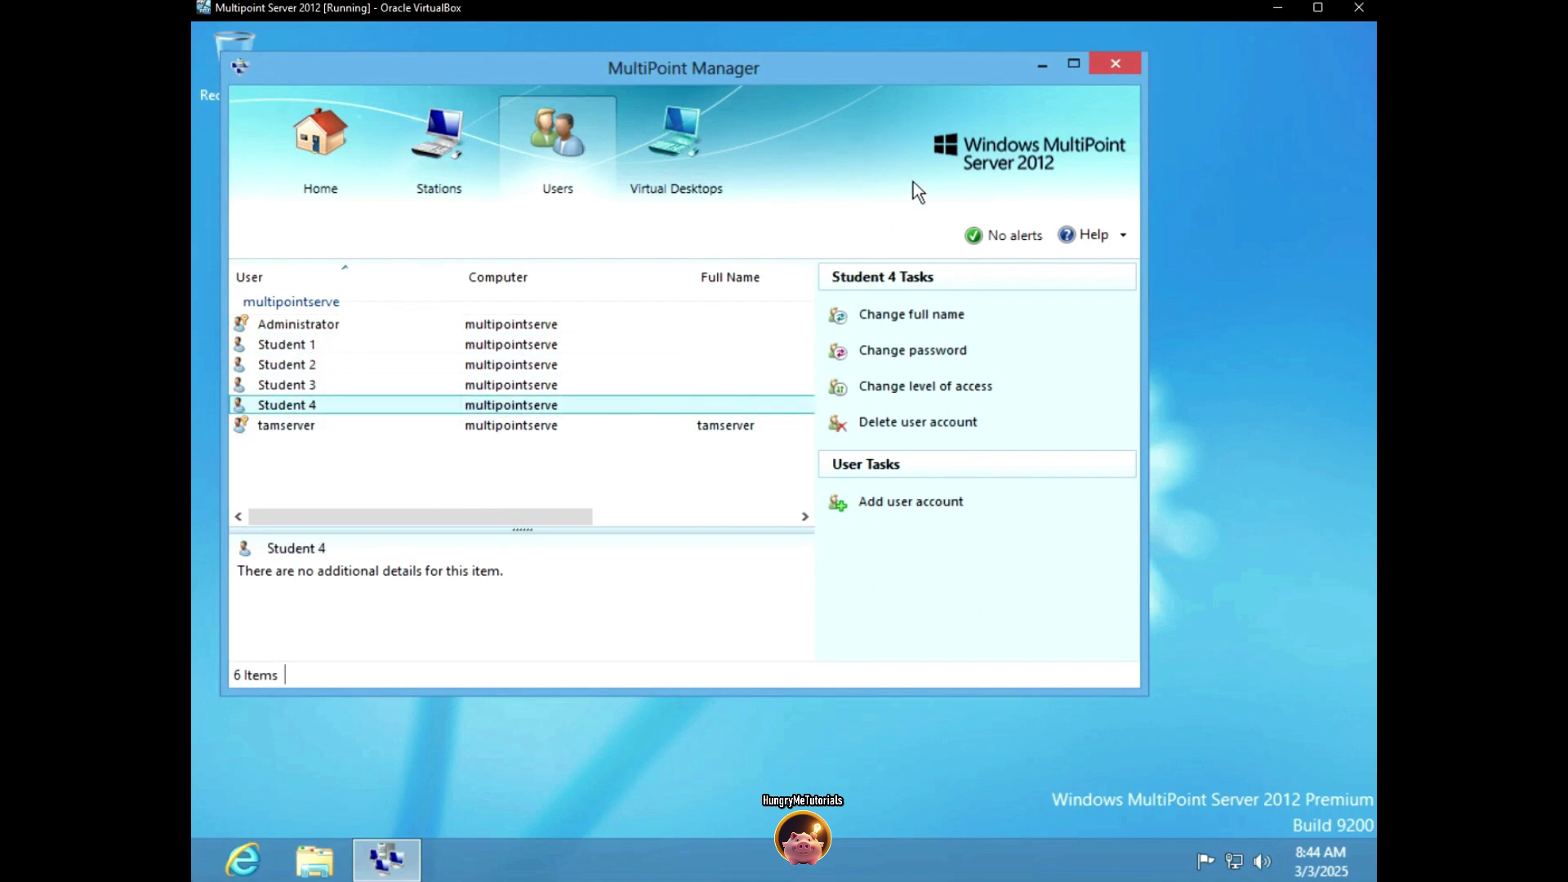
Minimize MultiPoint Manager and open Server Manager through a Start search for 'server'
click(1041, 67)
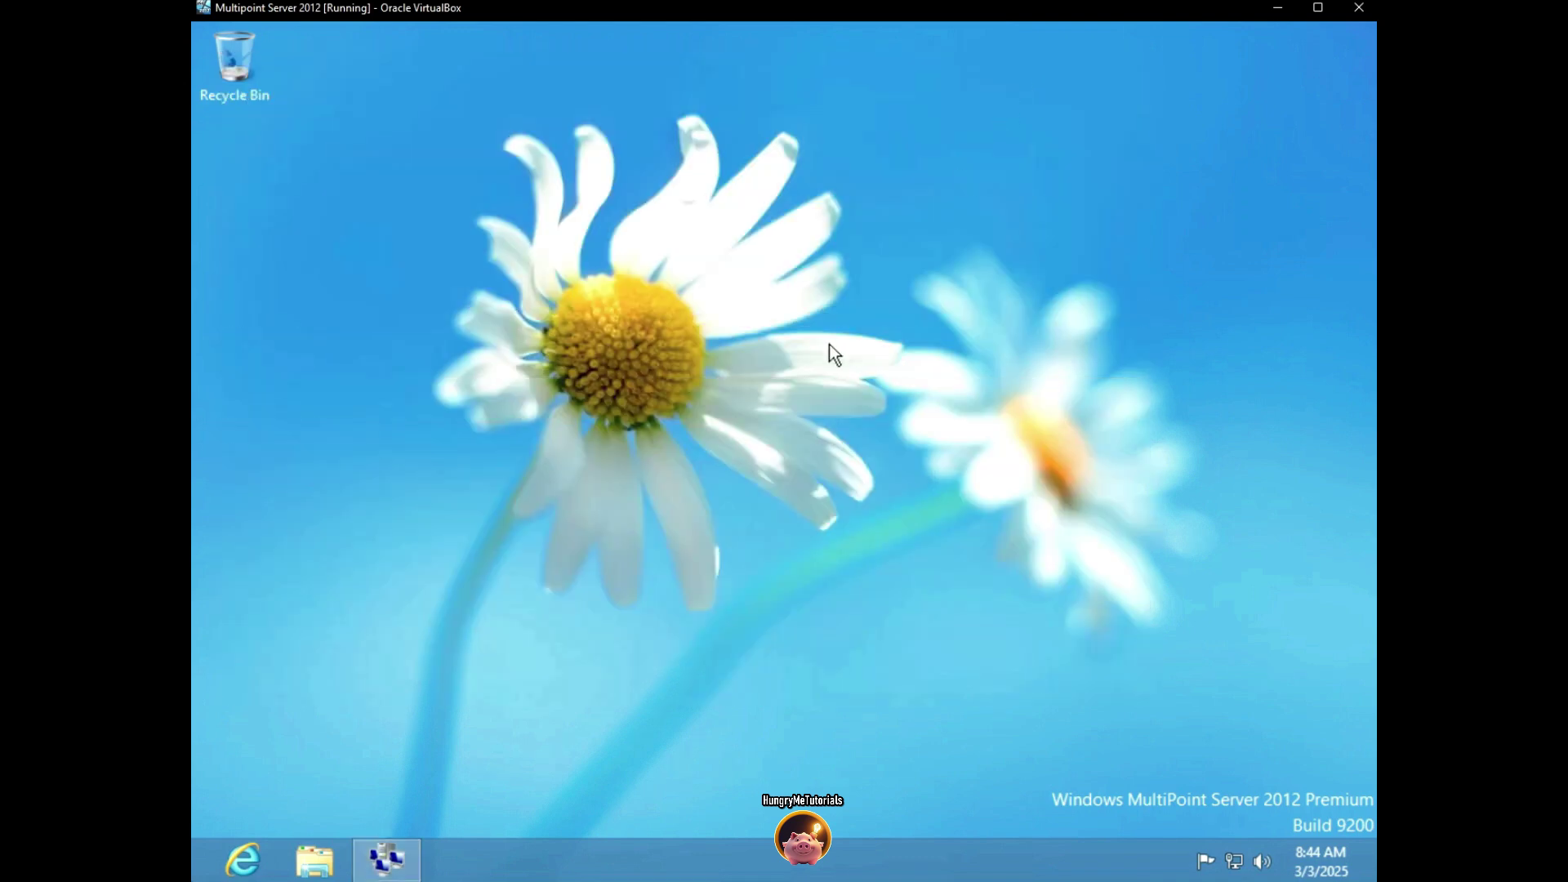
key(super)
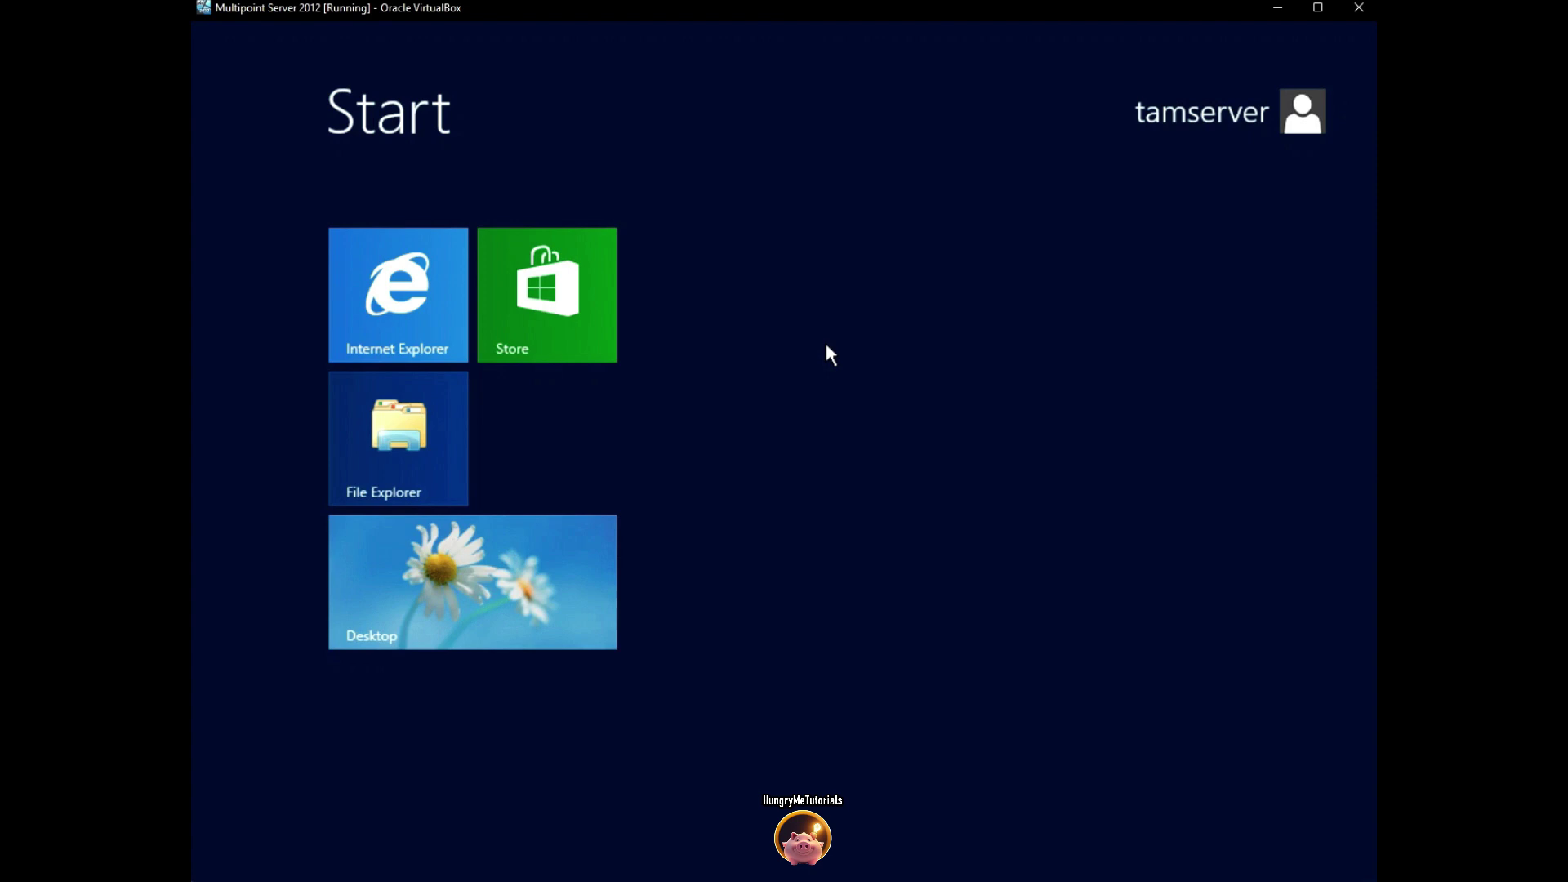
text(dhcp)
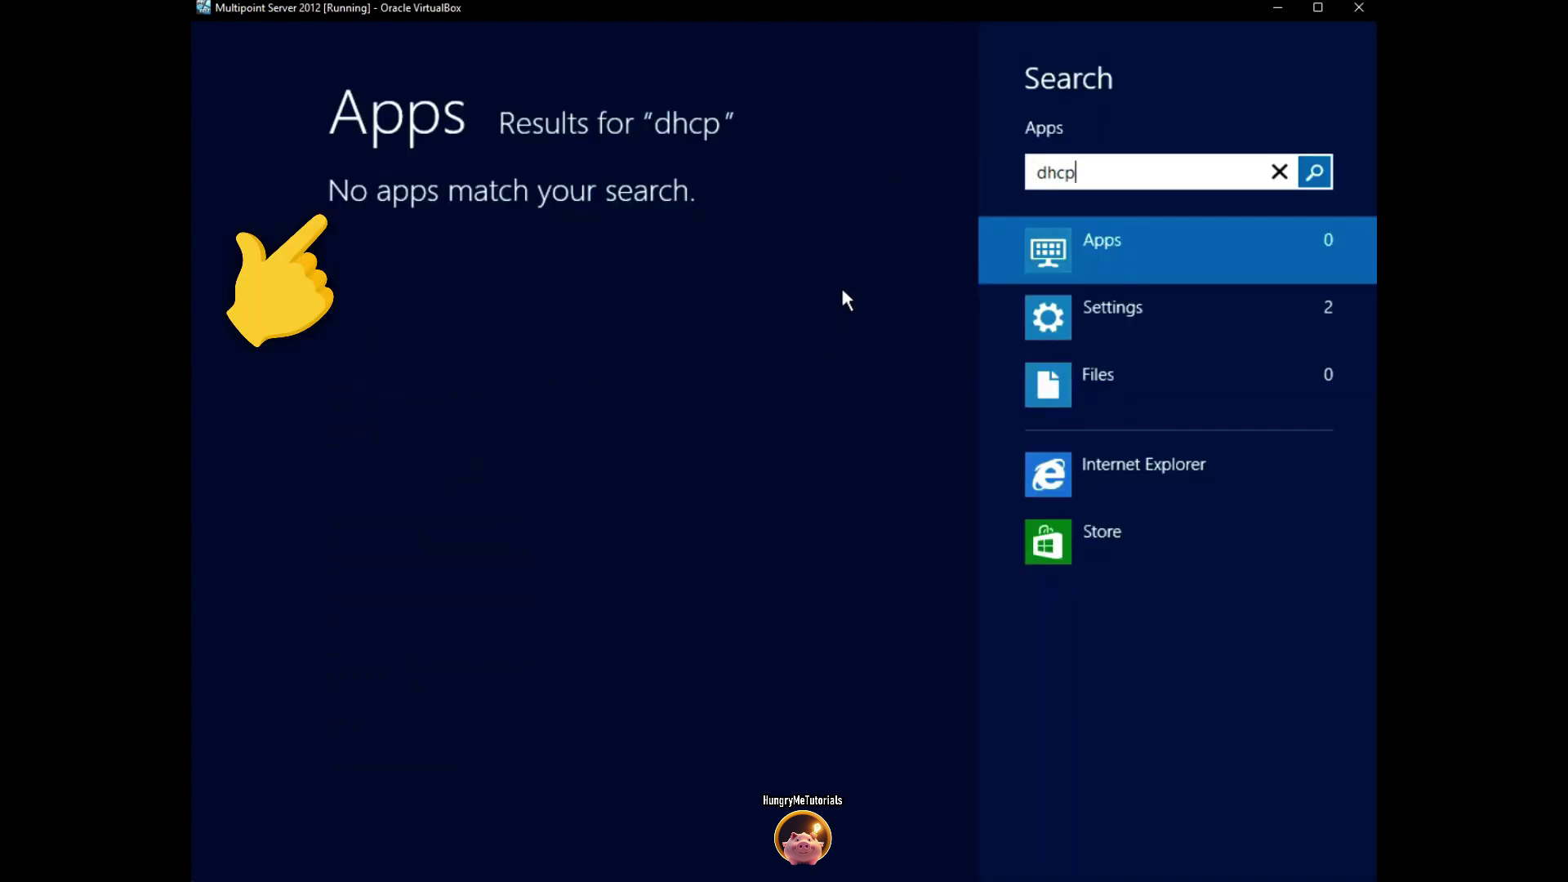
key(Escape)
text(server)
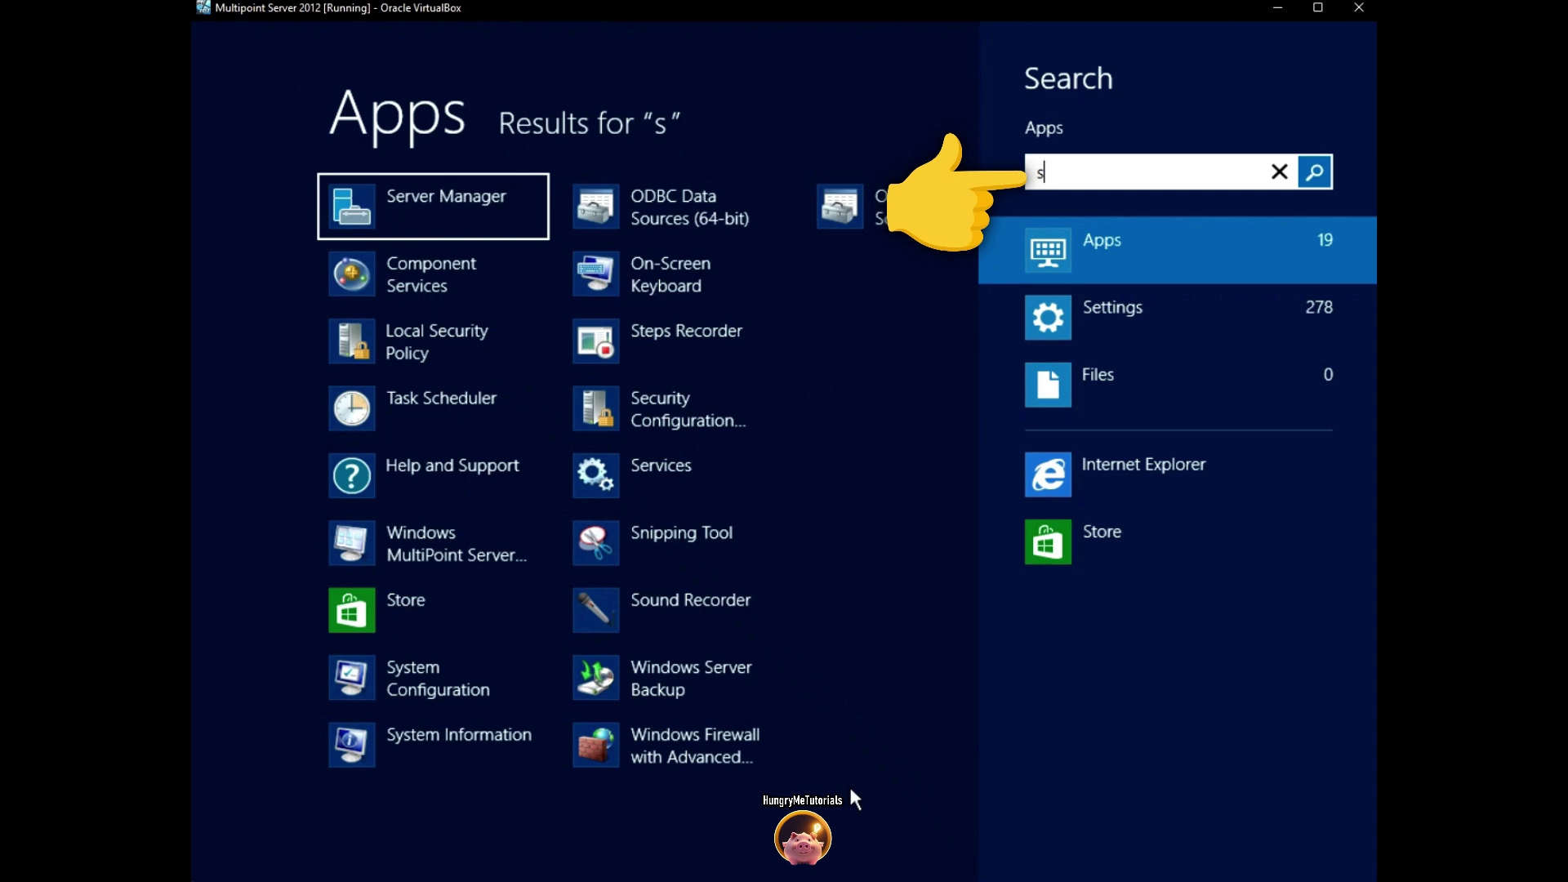
click(509, 225)
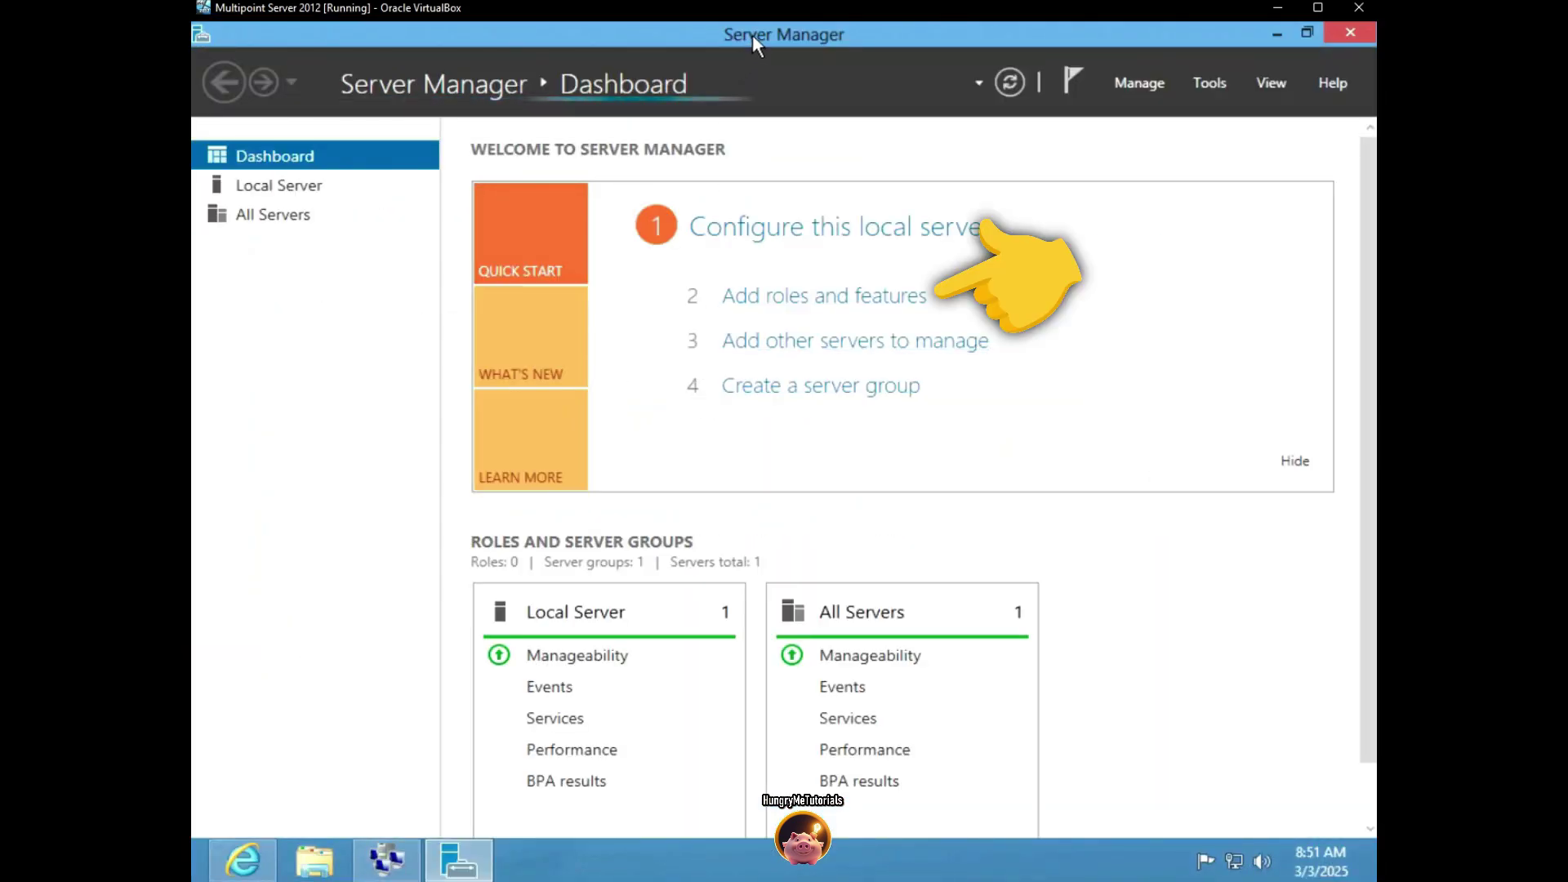
Start Add Roles and Features with a role-based installation on the local server
click(782, 299)
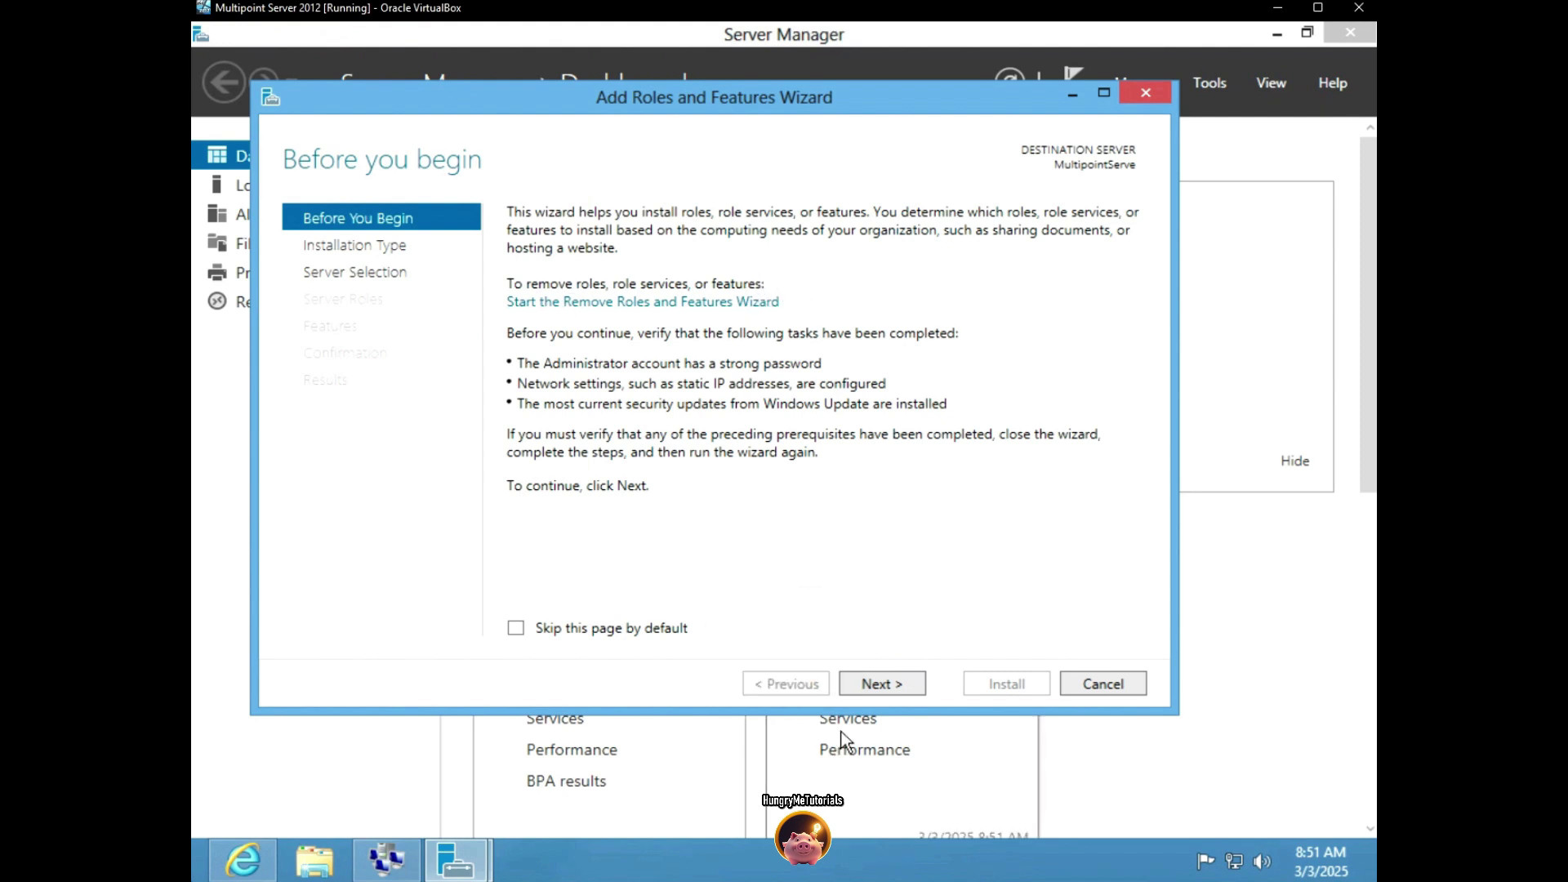
click(888, 684)
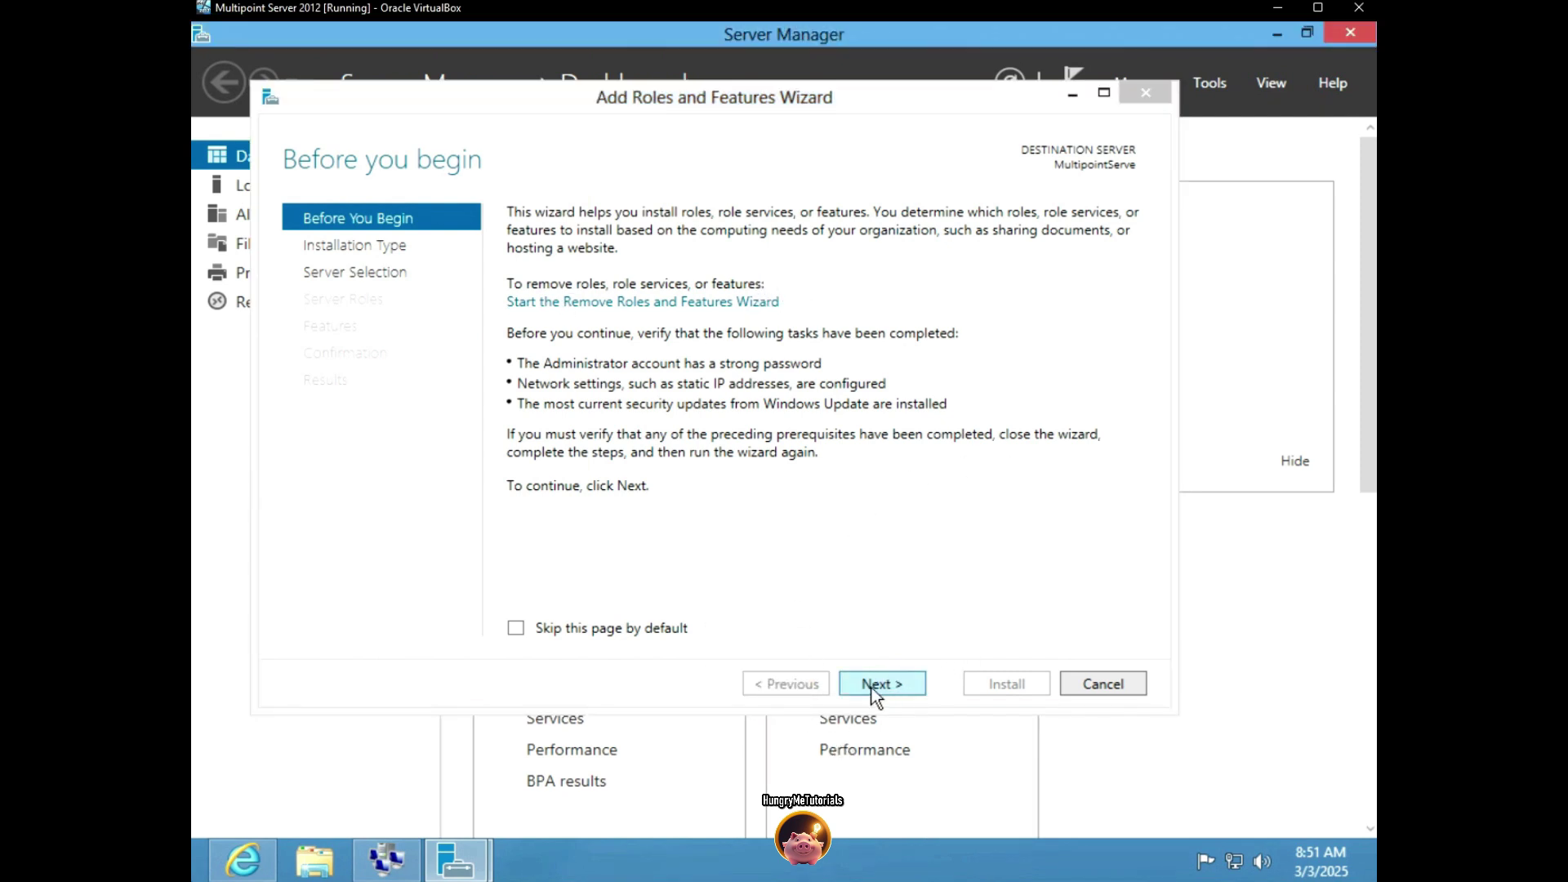
click(874, 684)
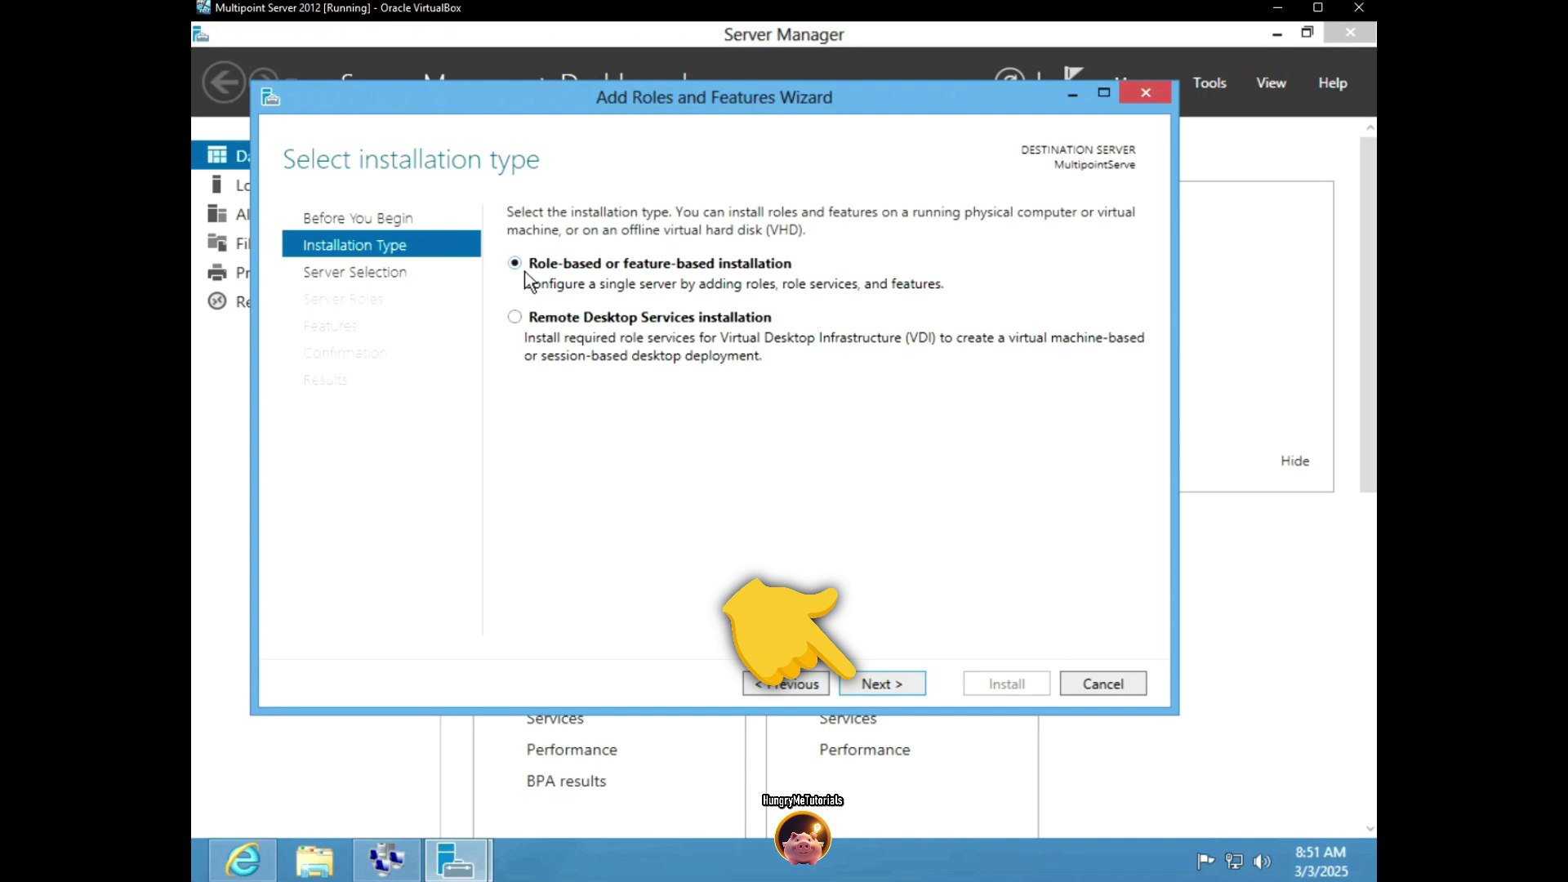
click(875, 684)
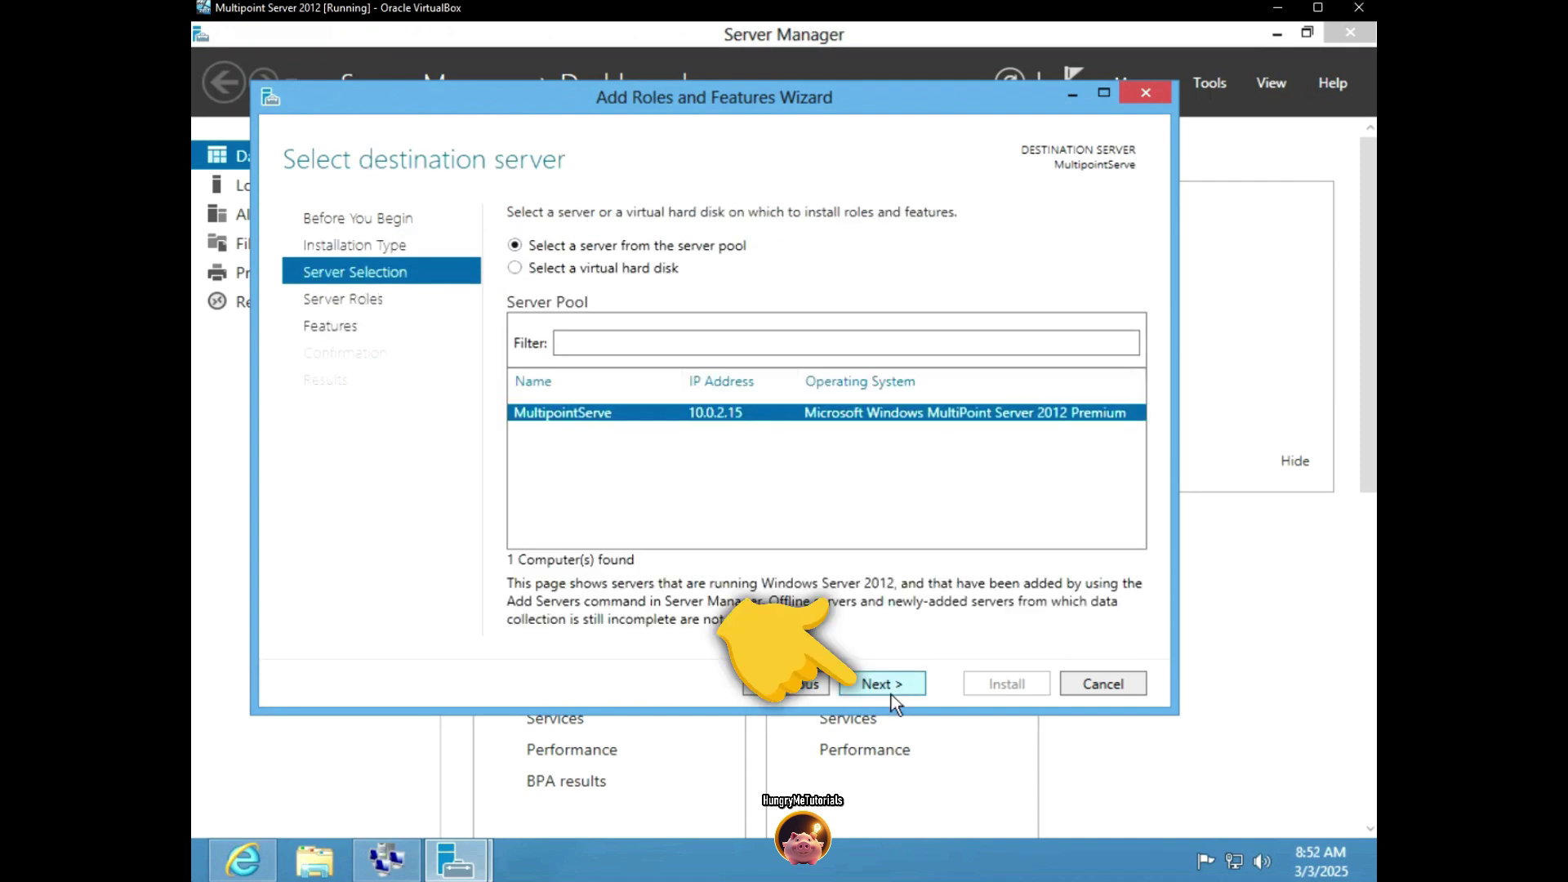
click(890, 684)
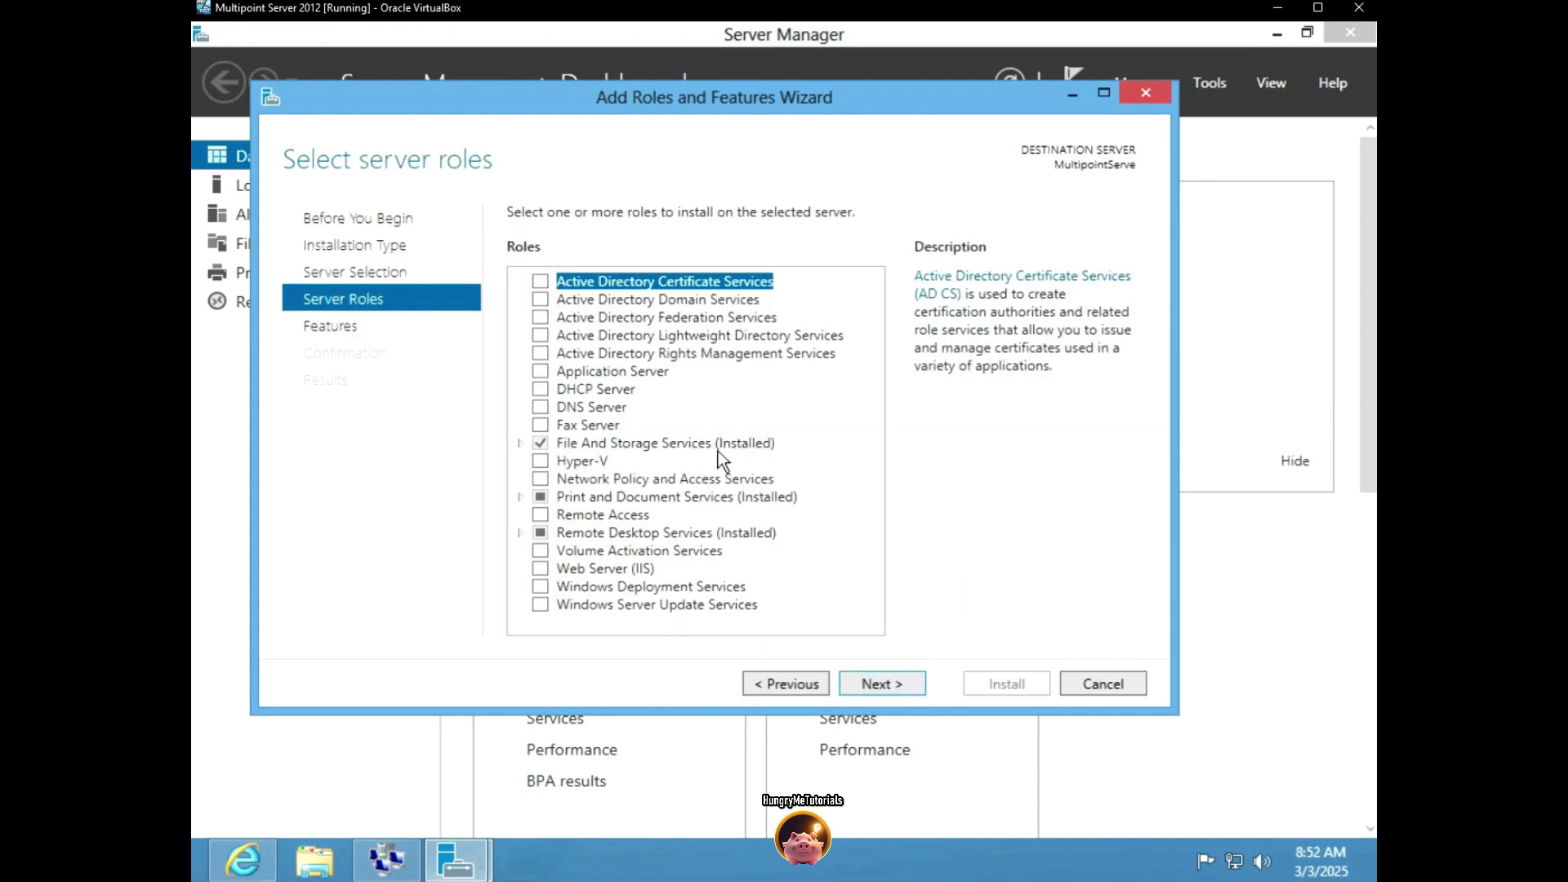
Select the DHCP Server role with its management tools and install it
click(540, 390)
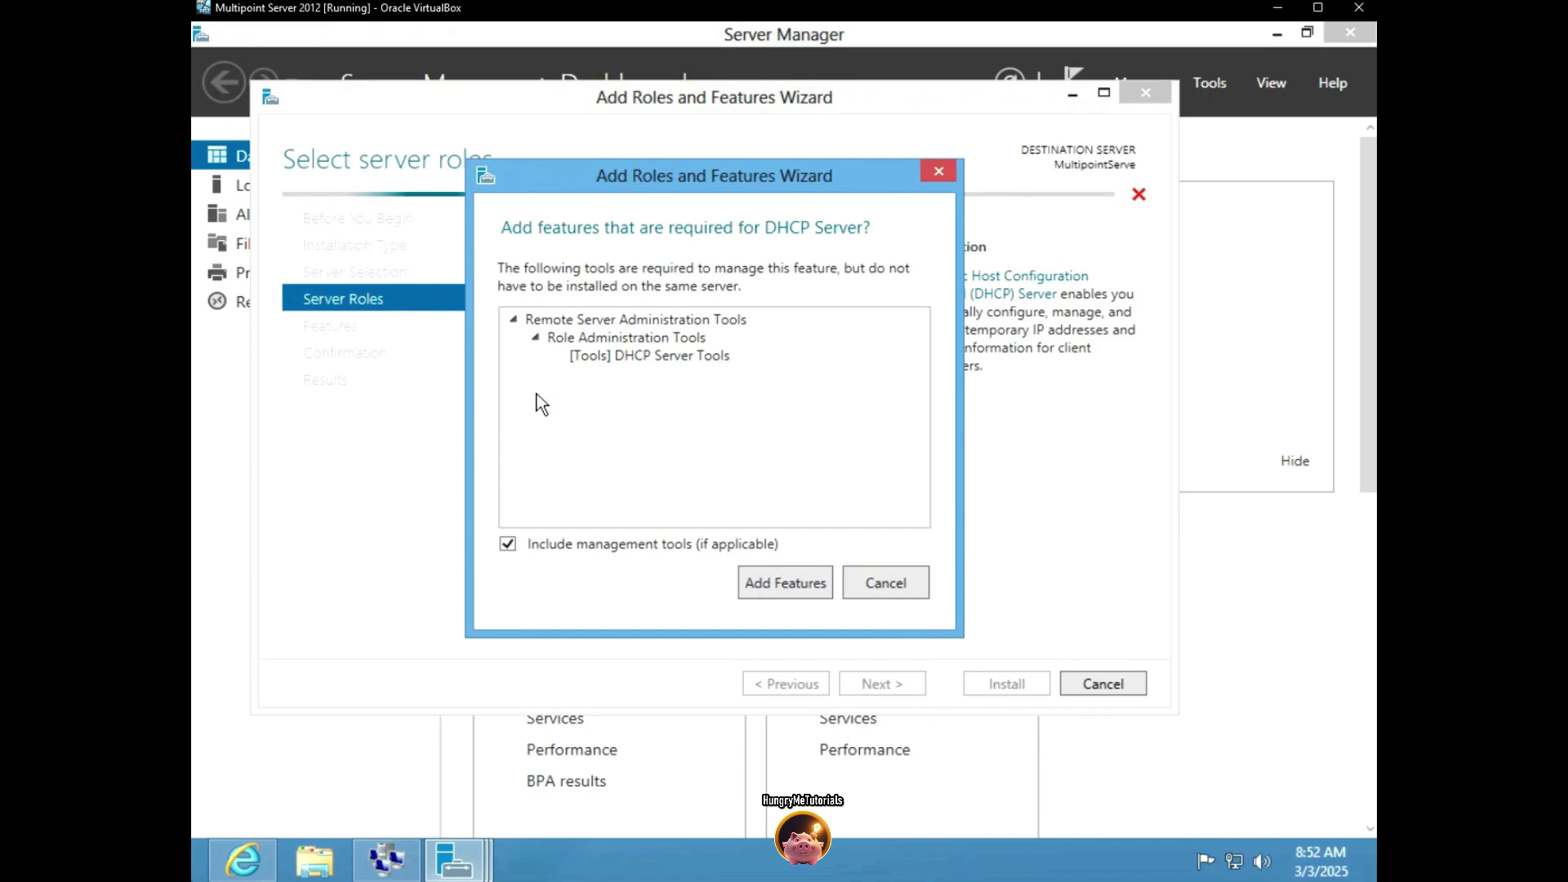
click(768, 584)
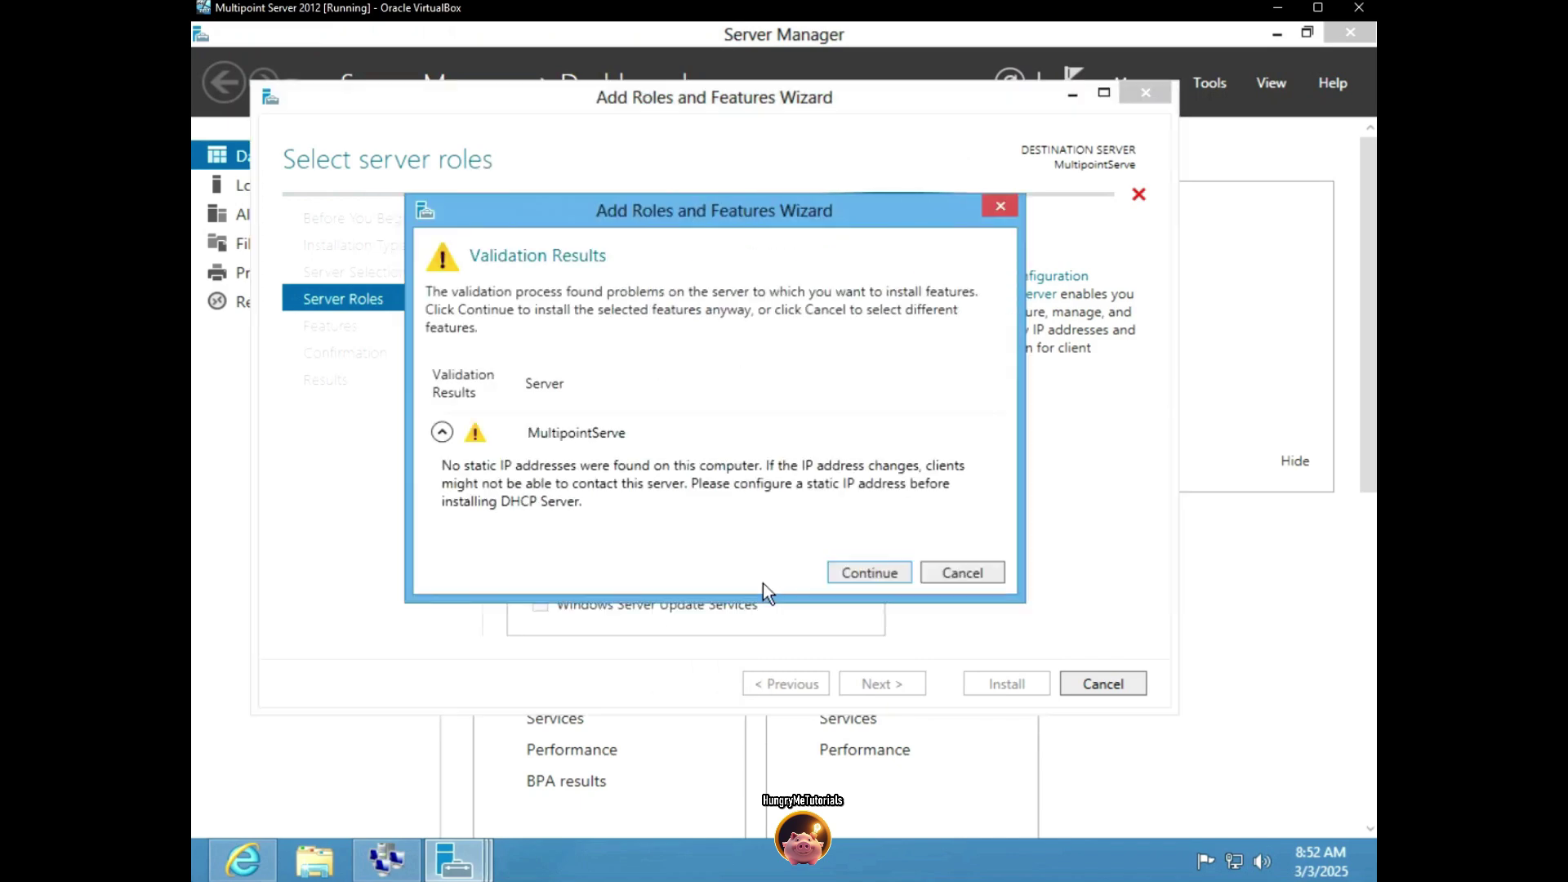
click(845, 575)
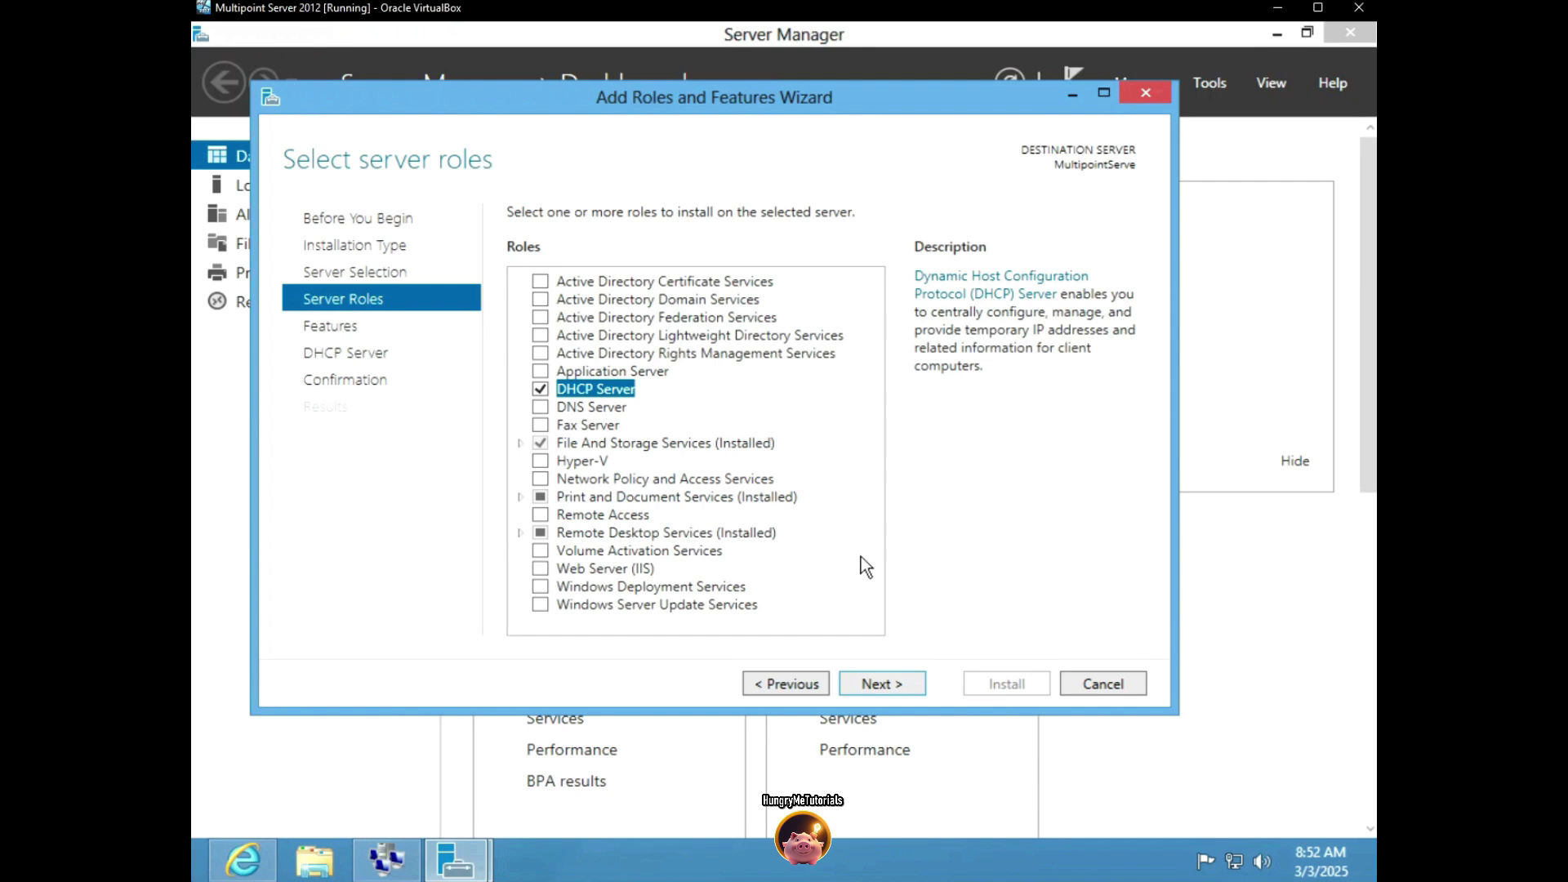
click(880, 690)
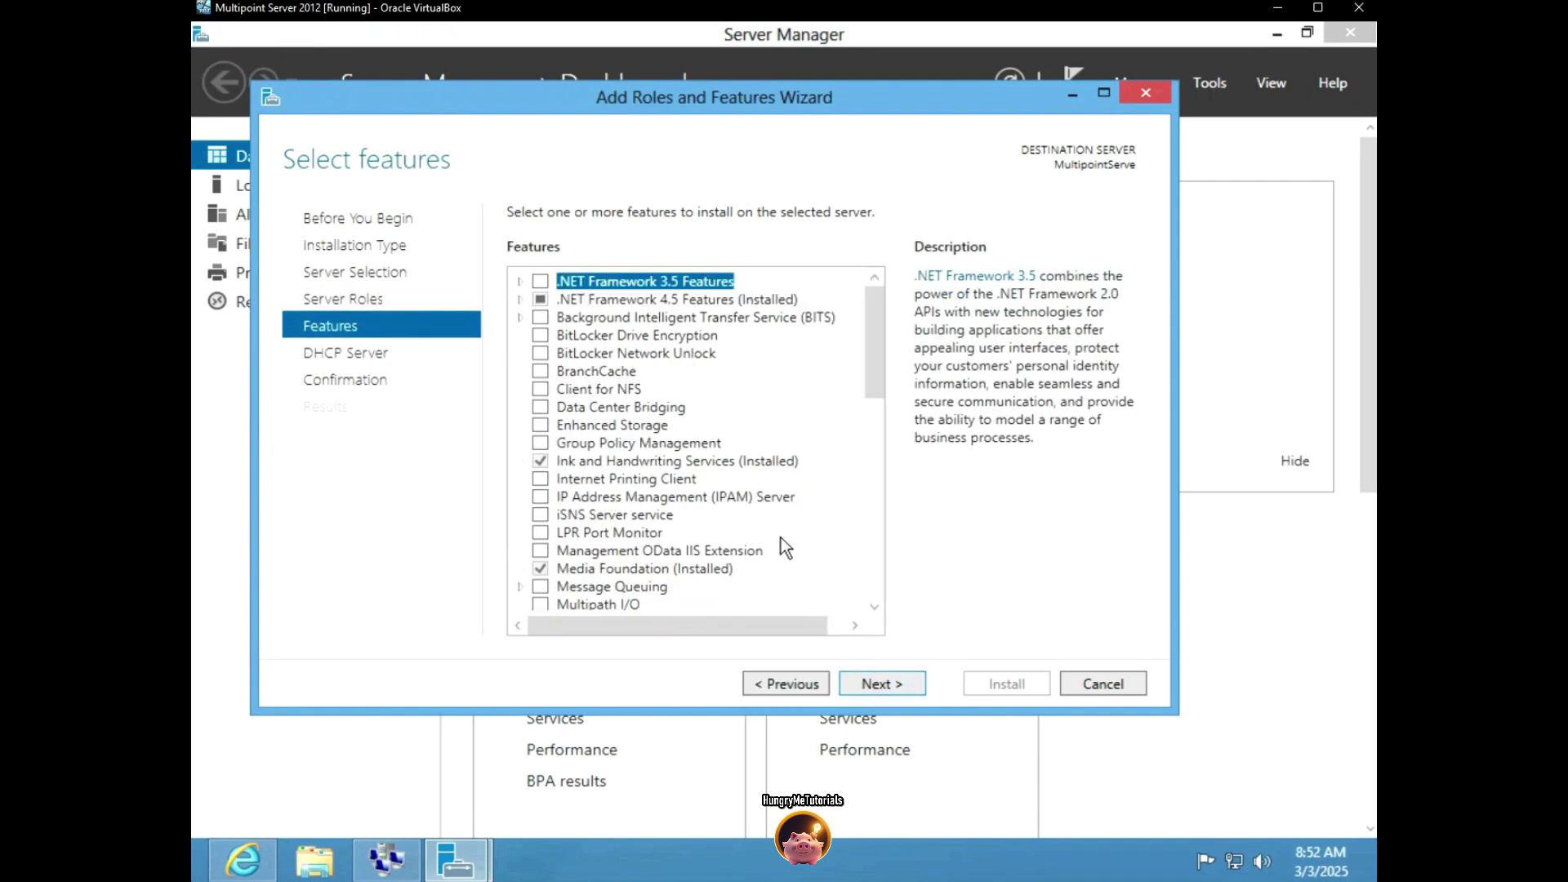
click(879, 678)
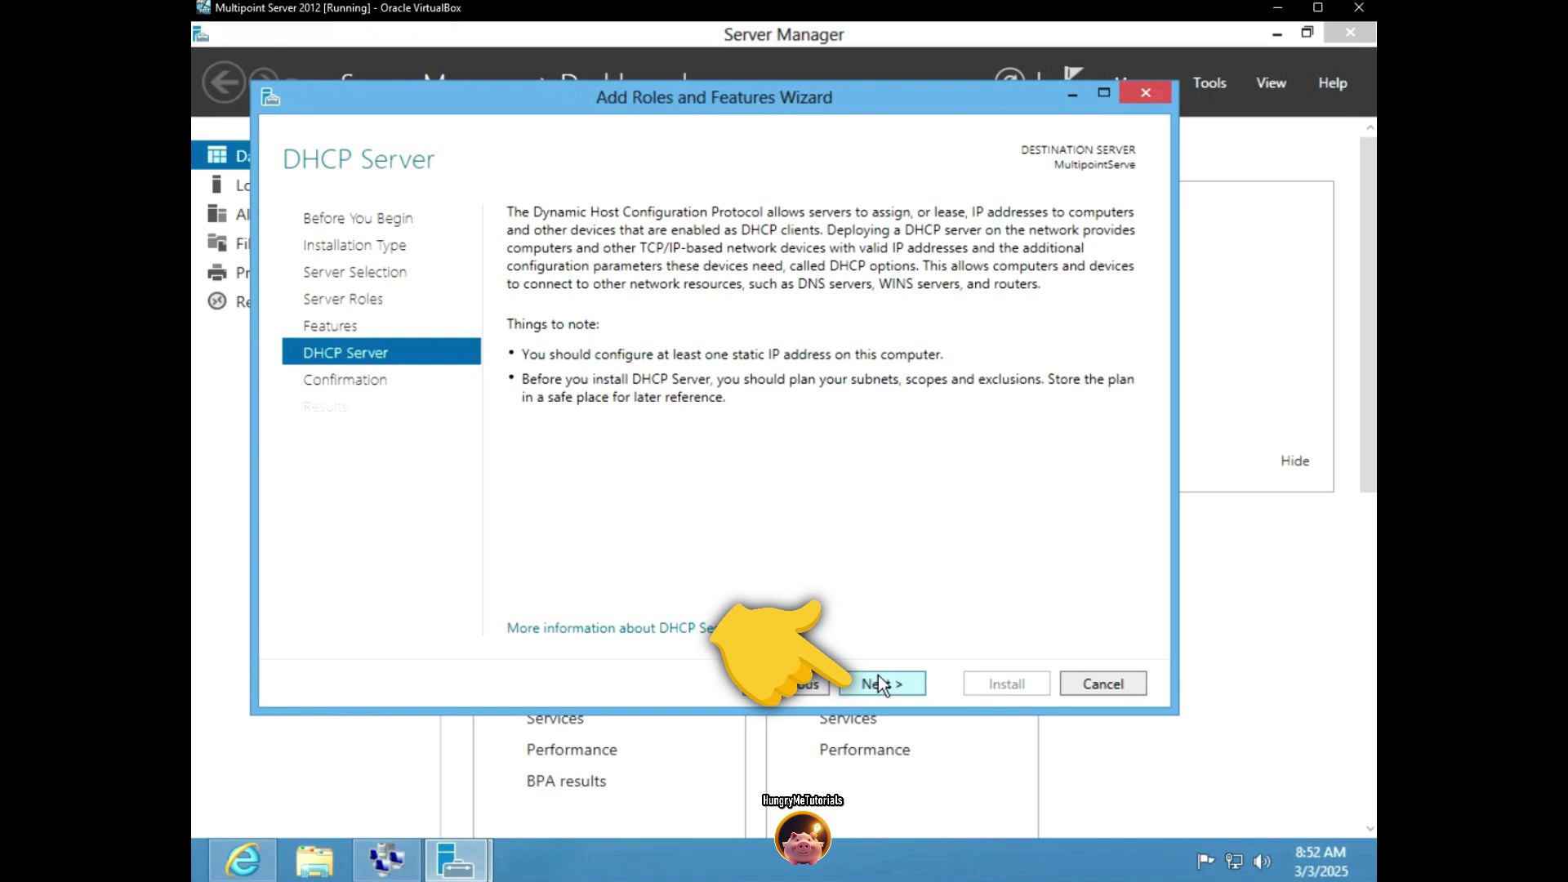
click(879, 677)
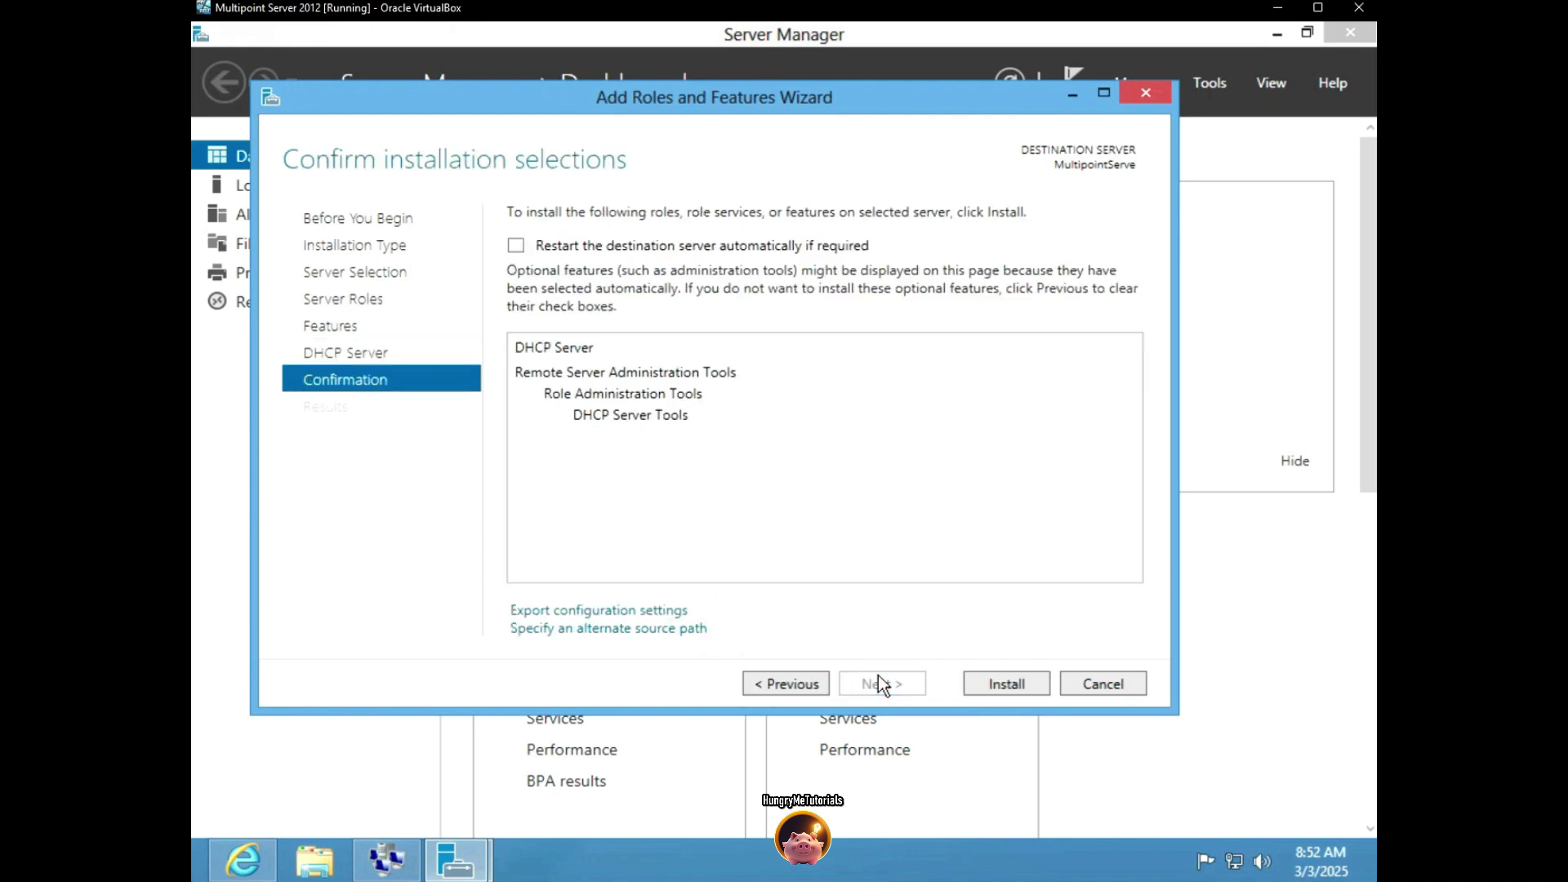
click(971, 687)
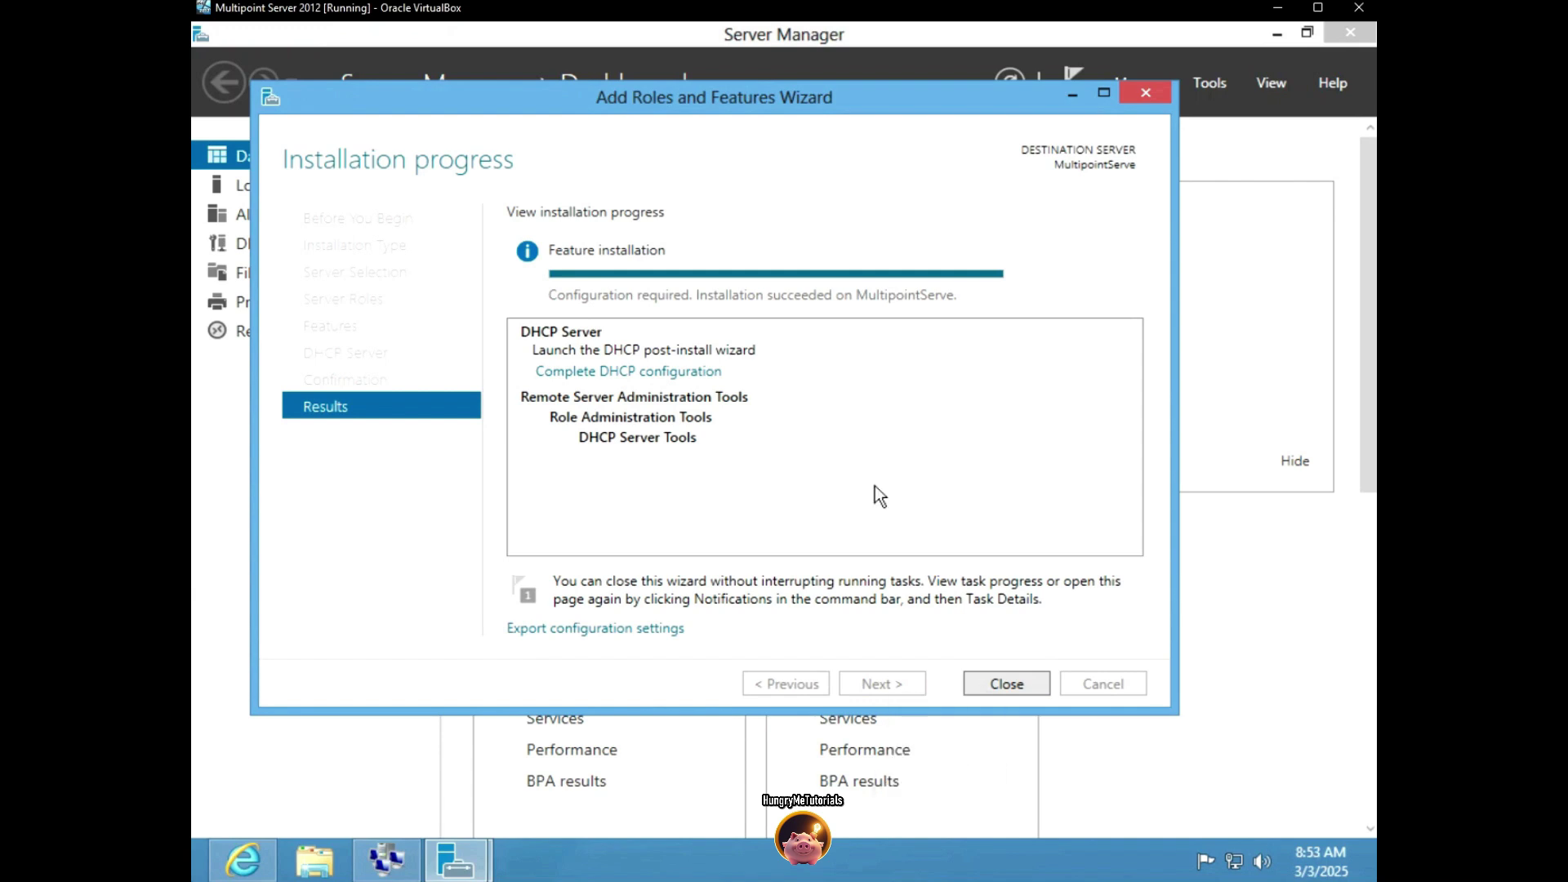
Open the DHCP console, expand multipointserve and IPv4, and bring up IPv4's actions
click(1021, 693)
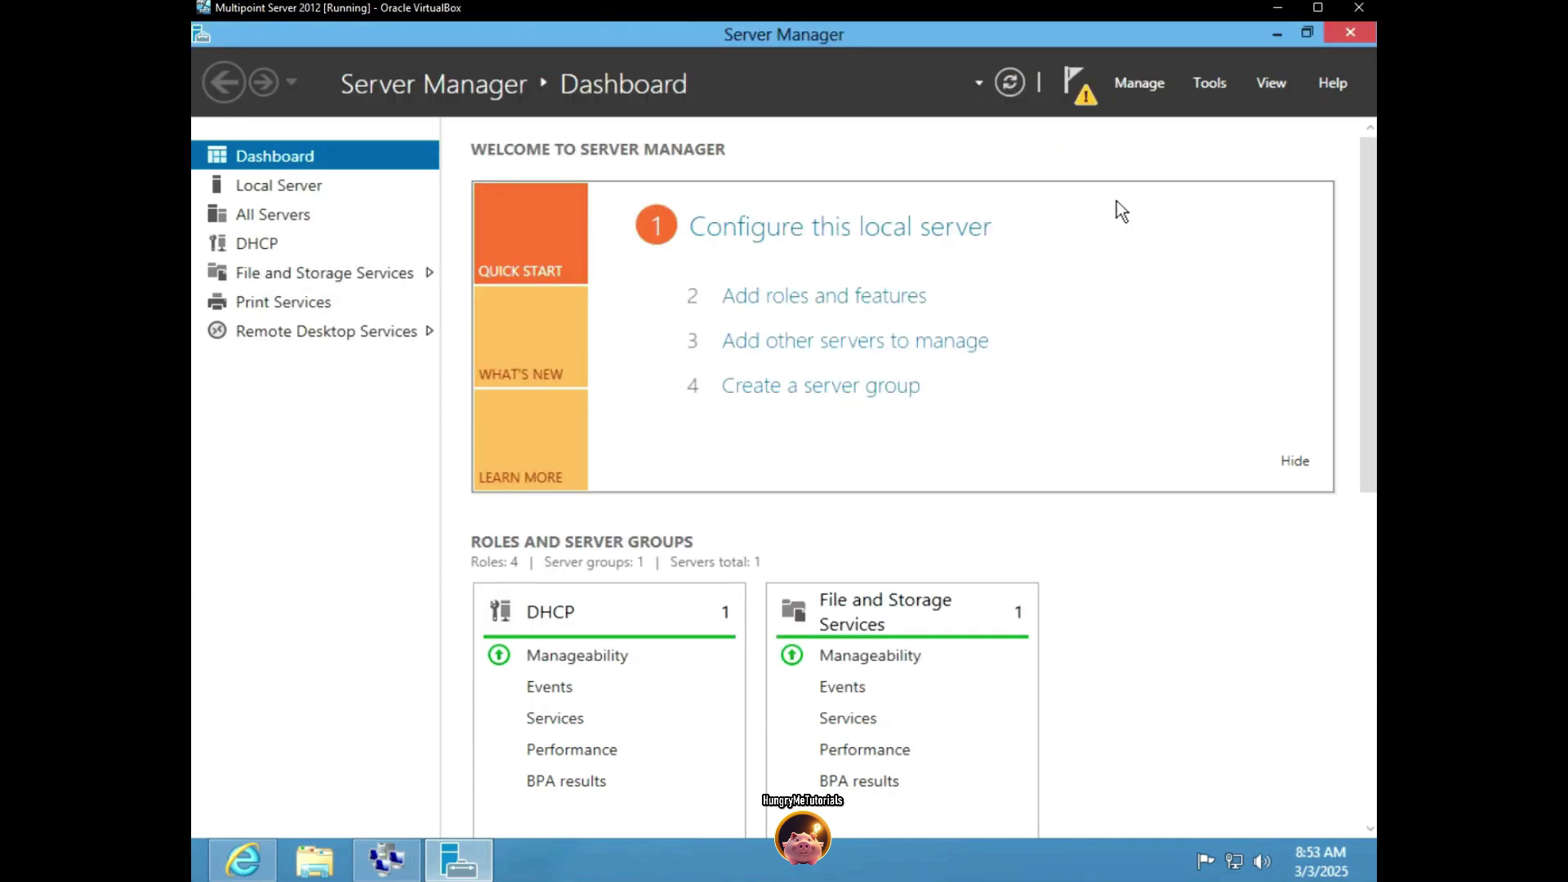
click(1276, 34)
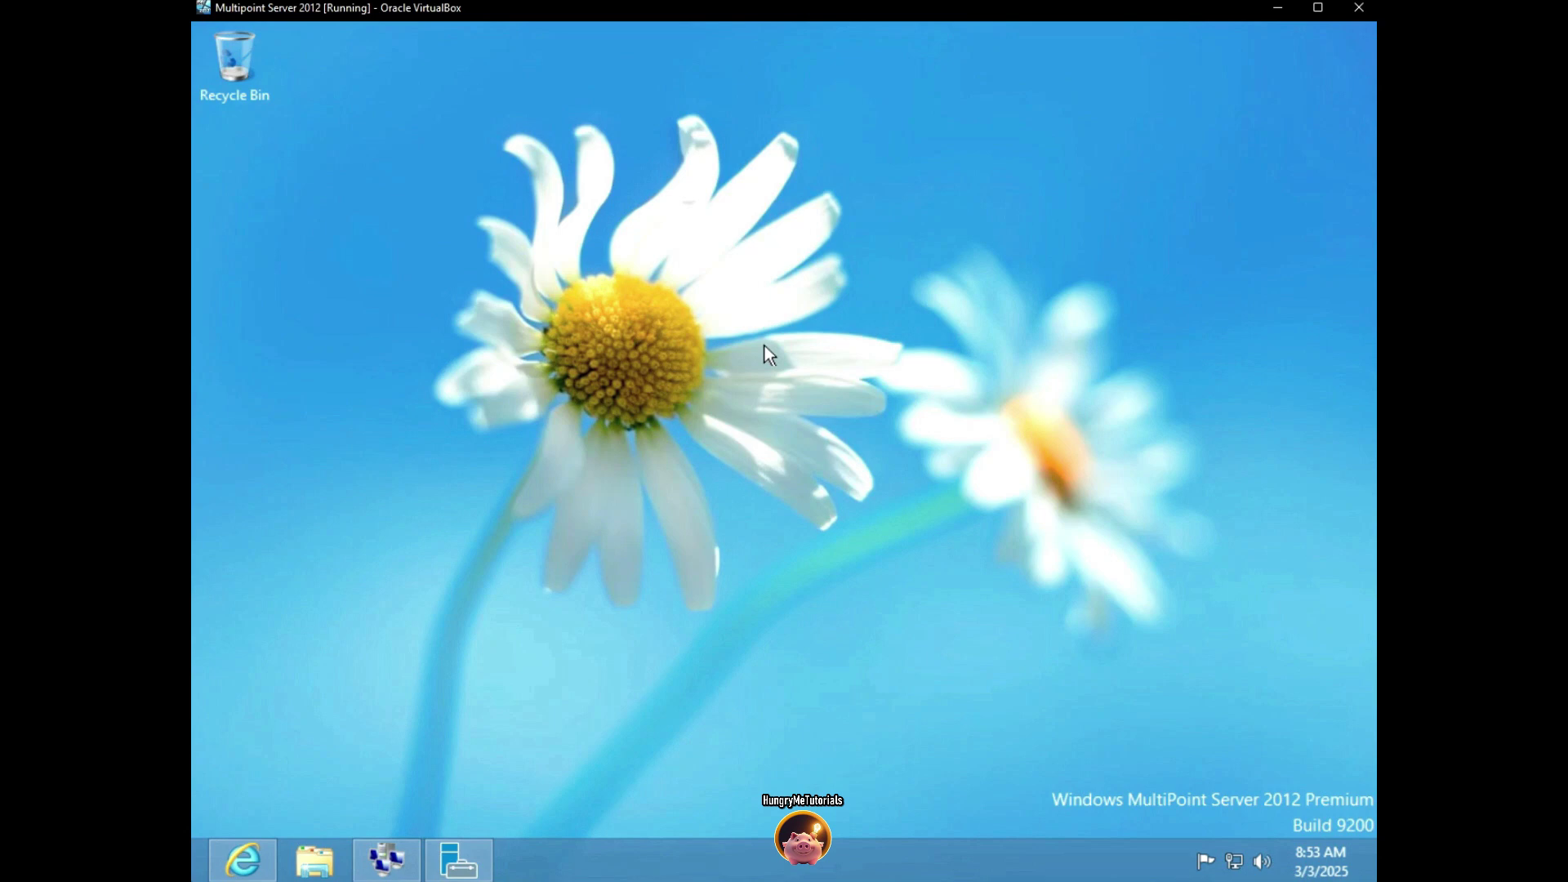
key(super)
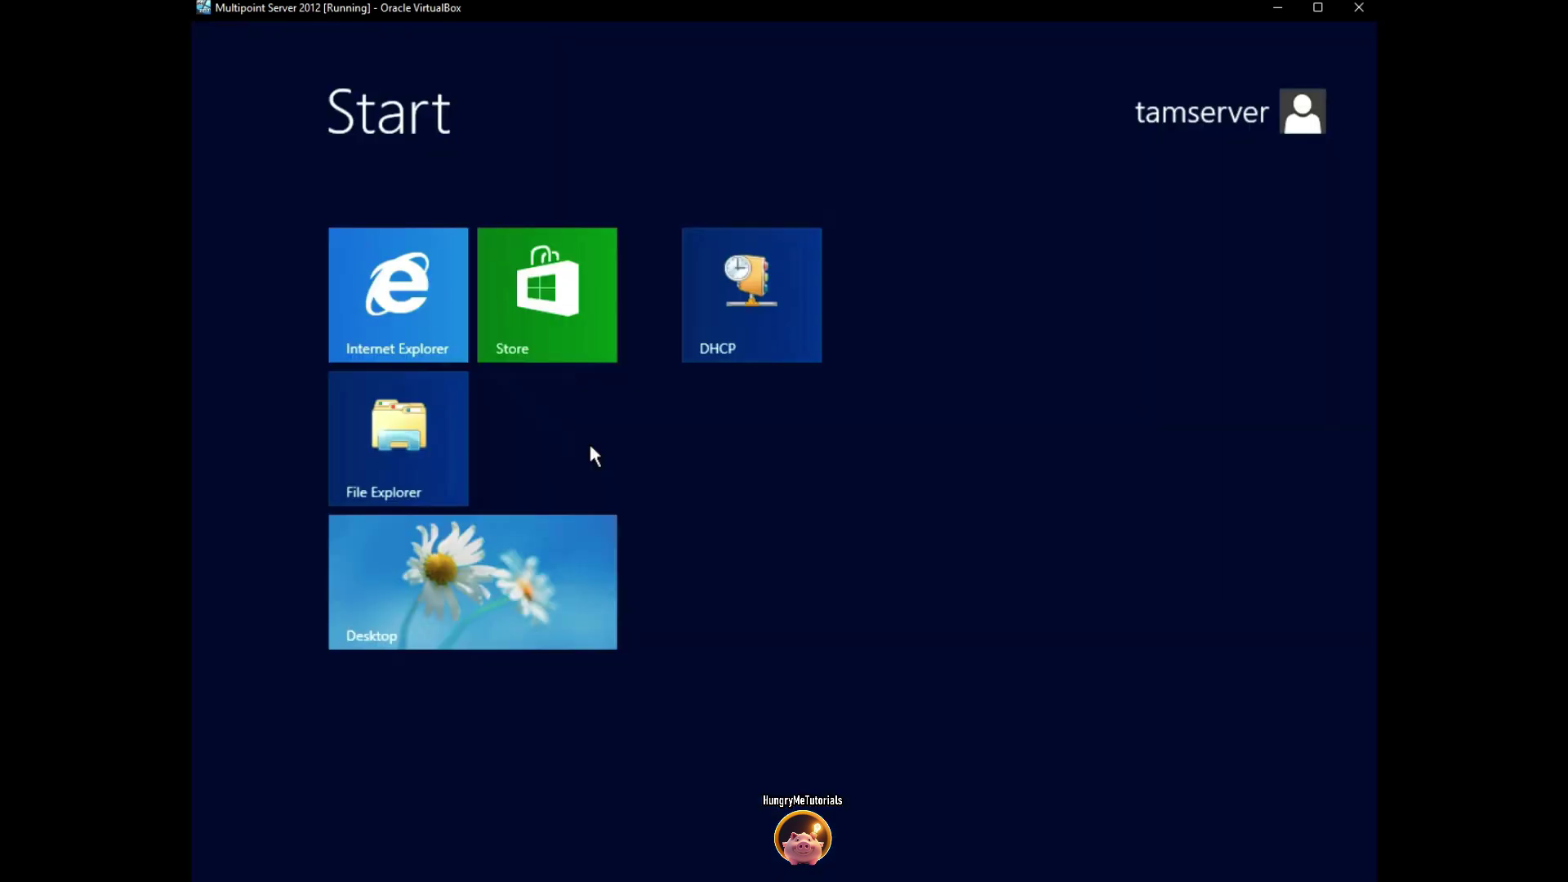
text(dhcp)
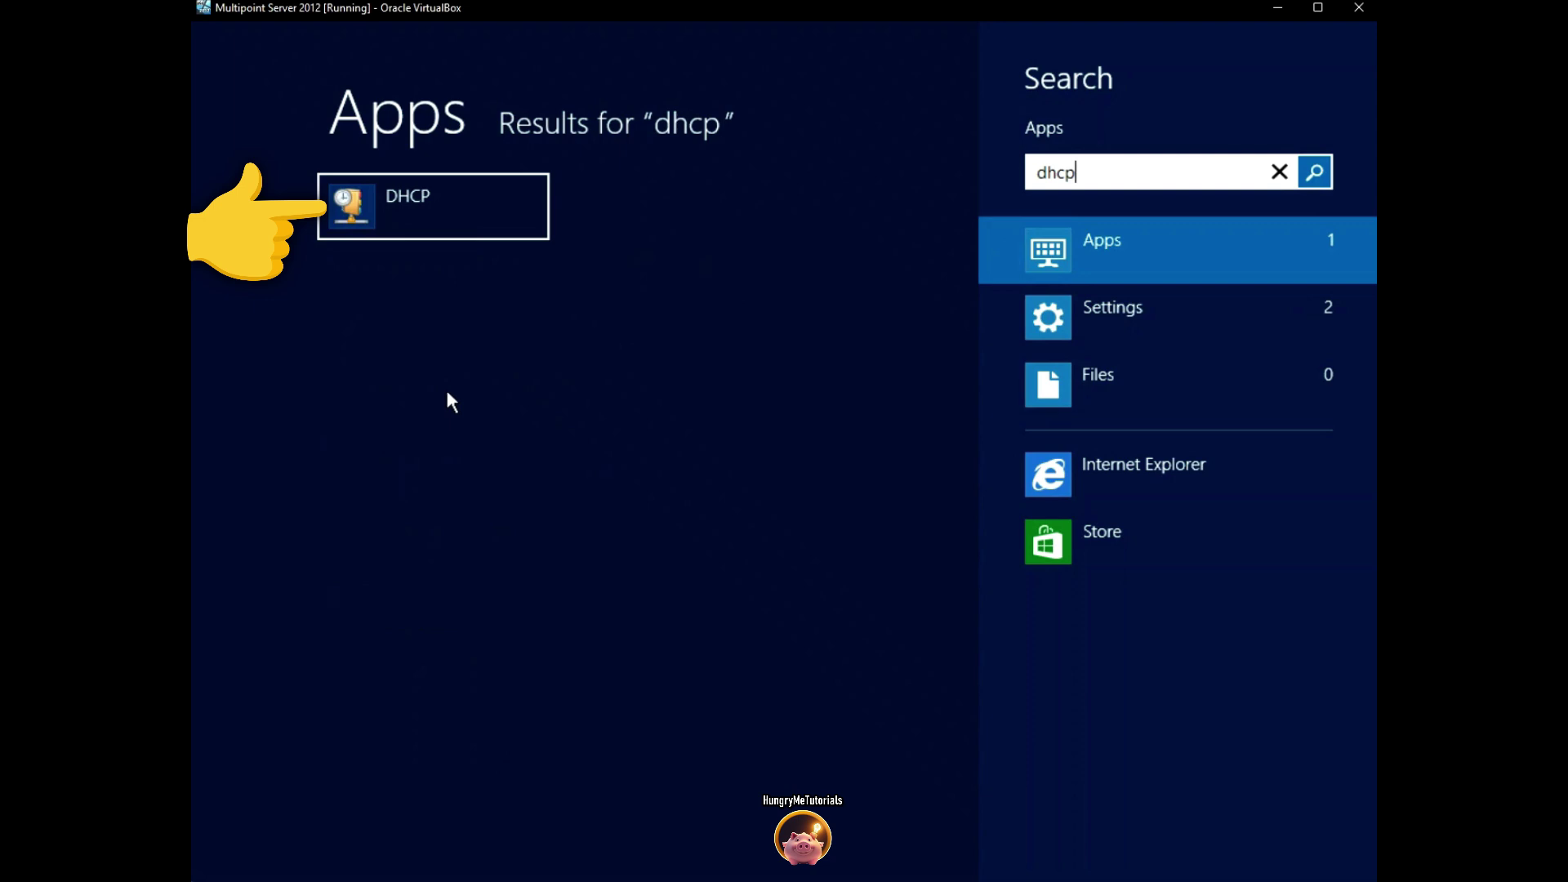
click(467, 214)
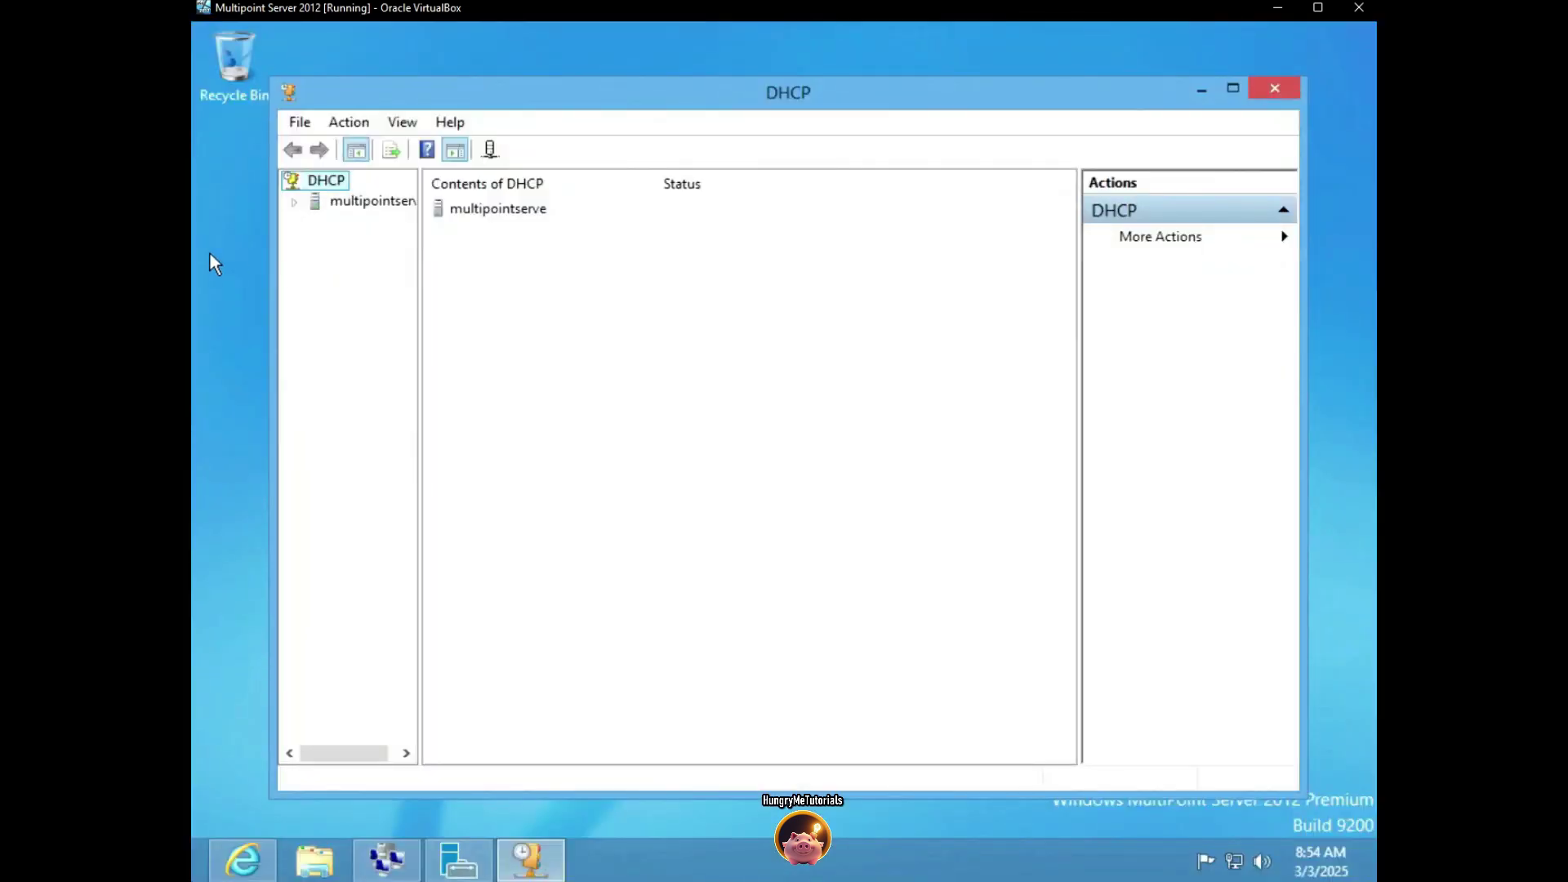
click(295, 202)
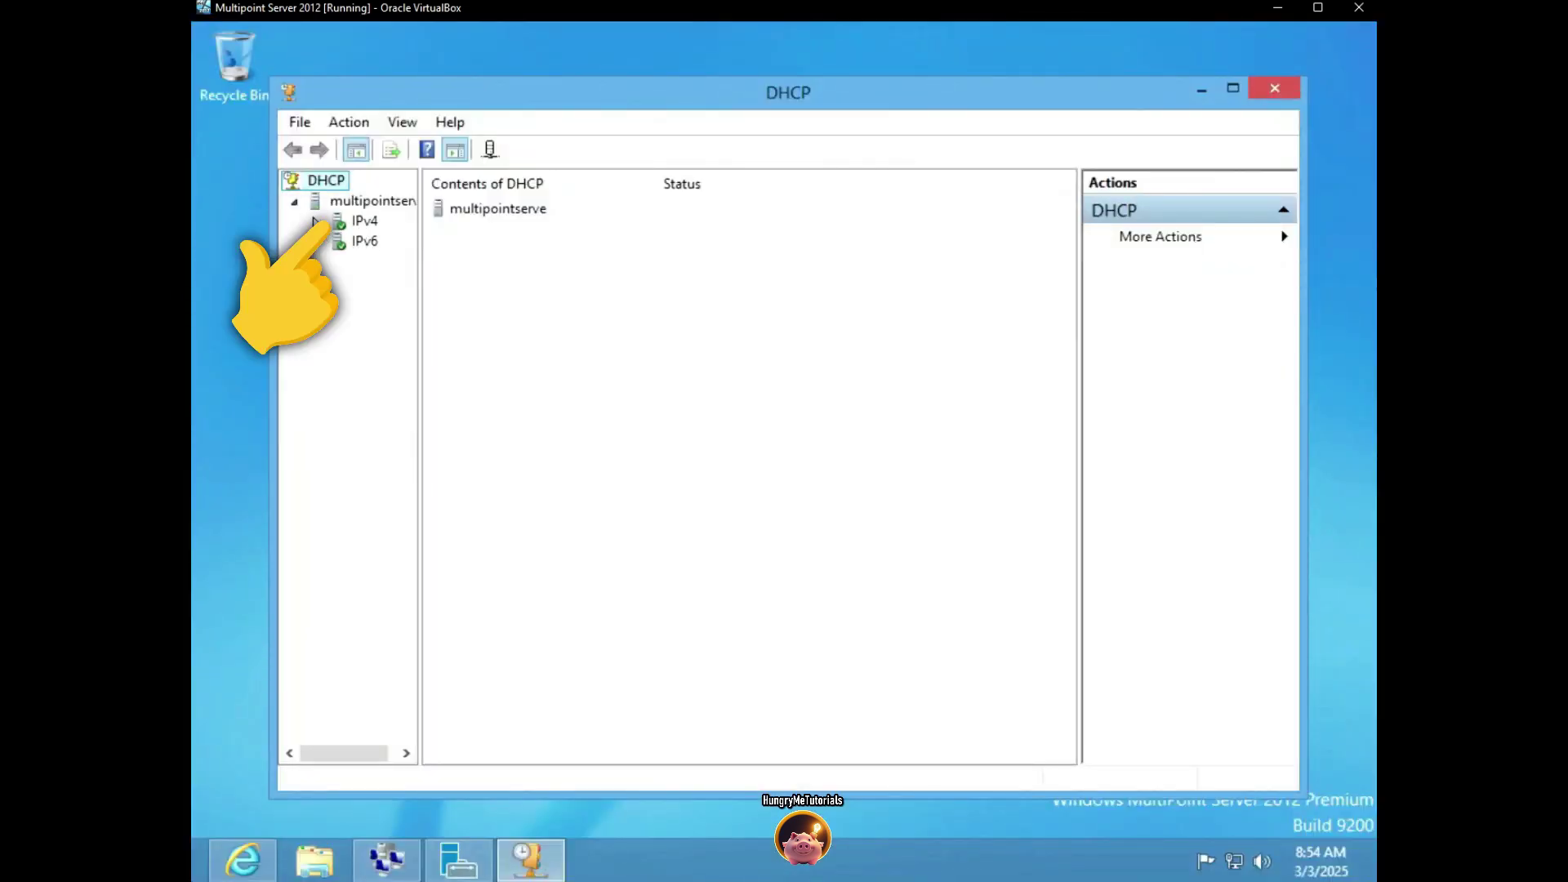
click(318, 222)
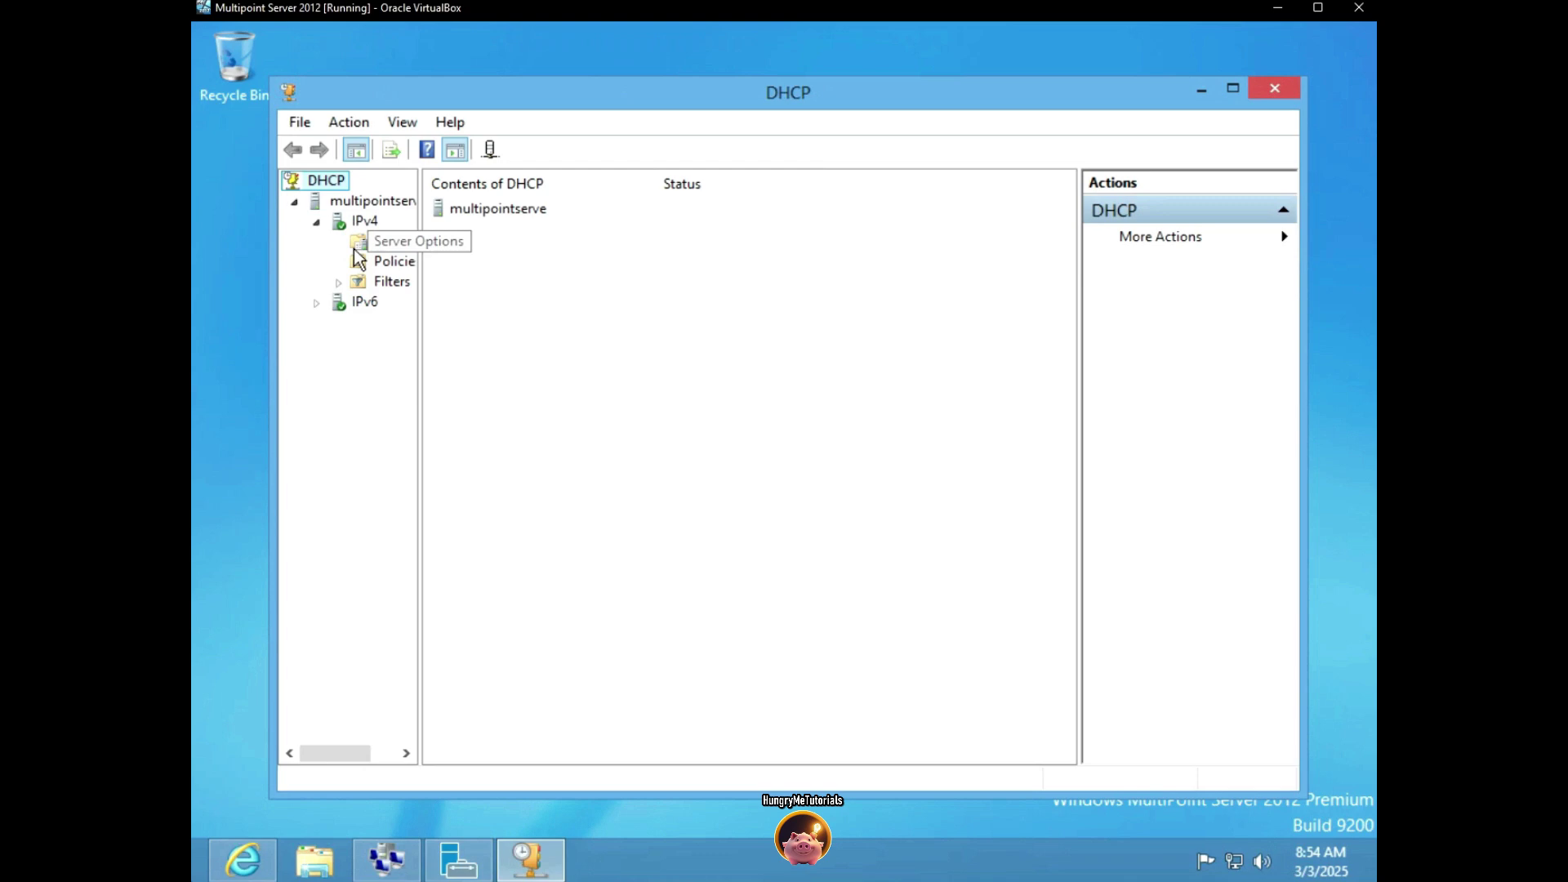
right_click(338, 228)
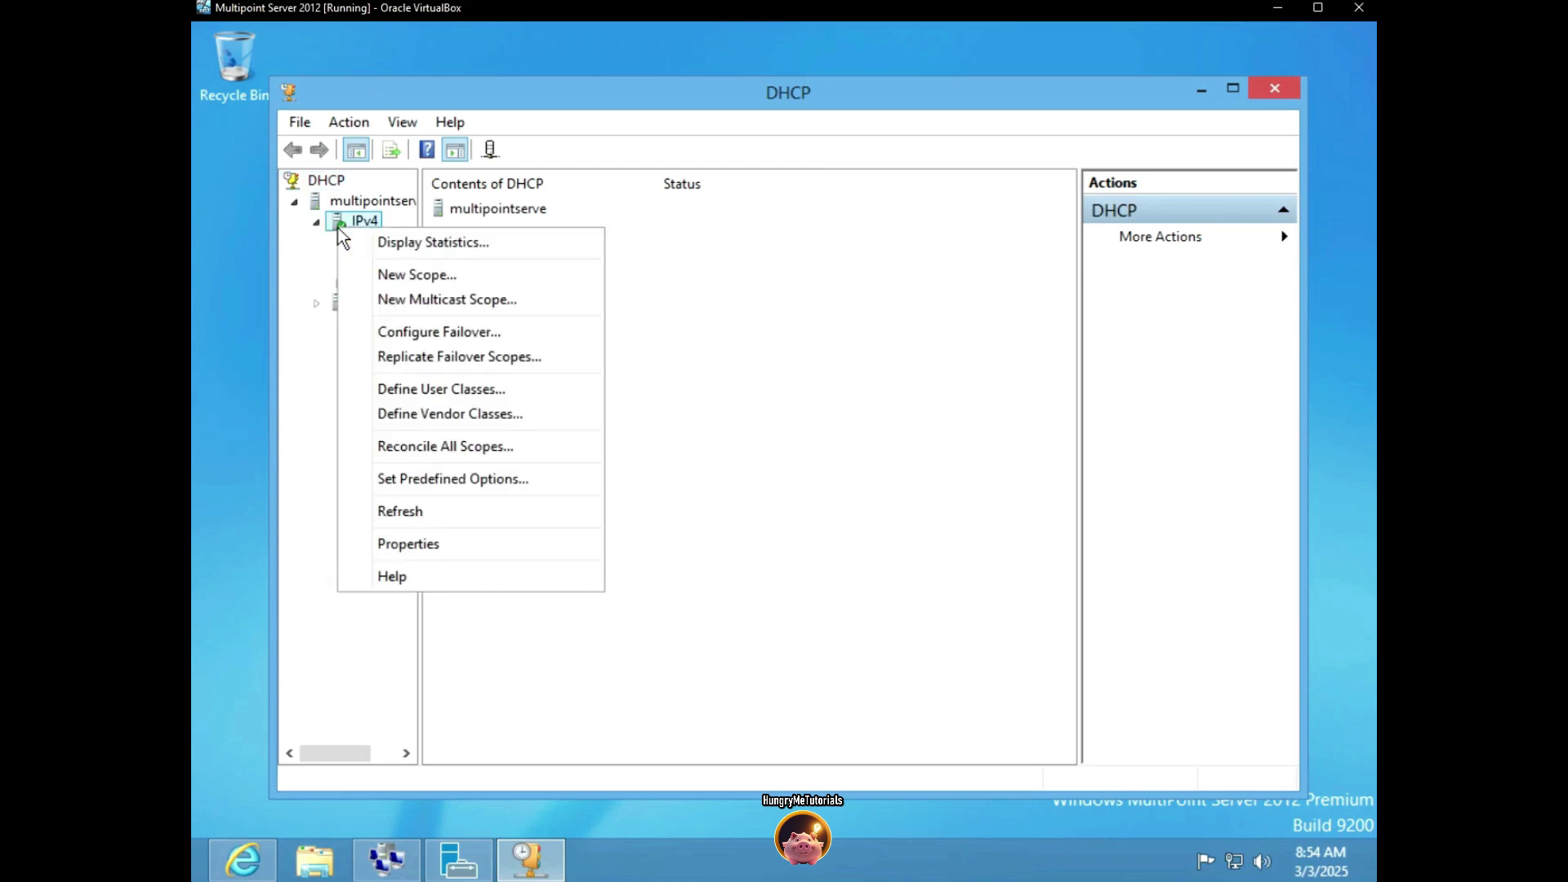
Start a new scope named Host with range 169.254.10.10 to 169.254.10.20
click(413, 274)
click(926, 651)
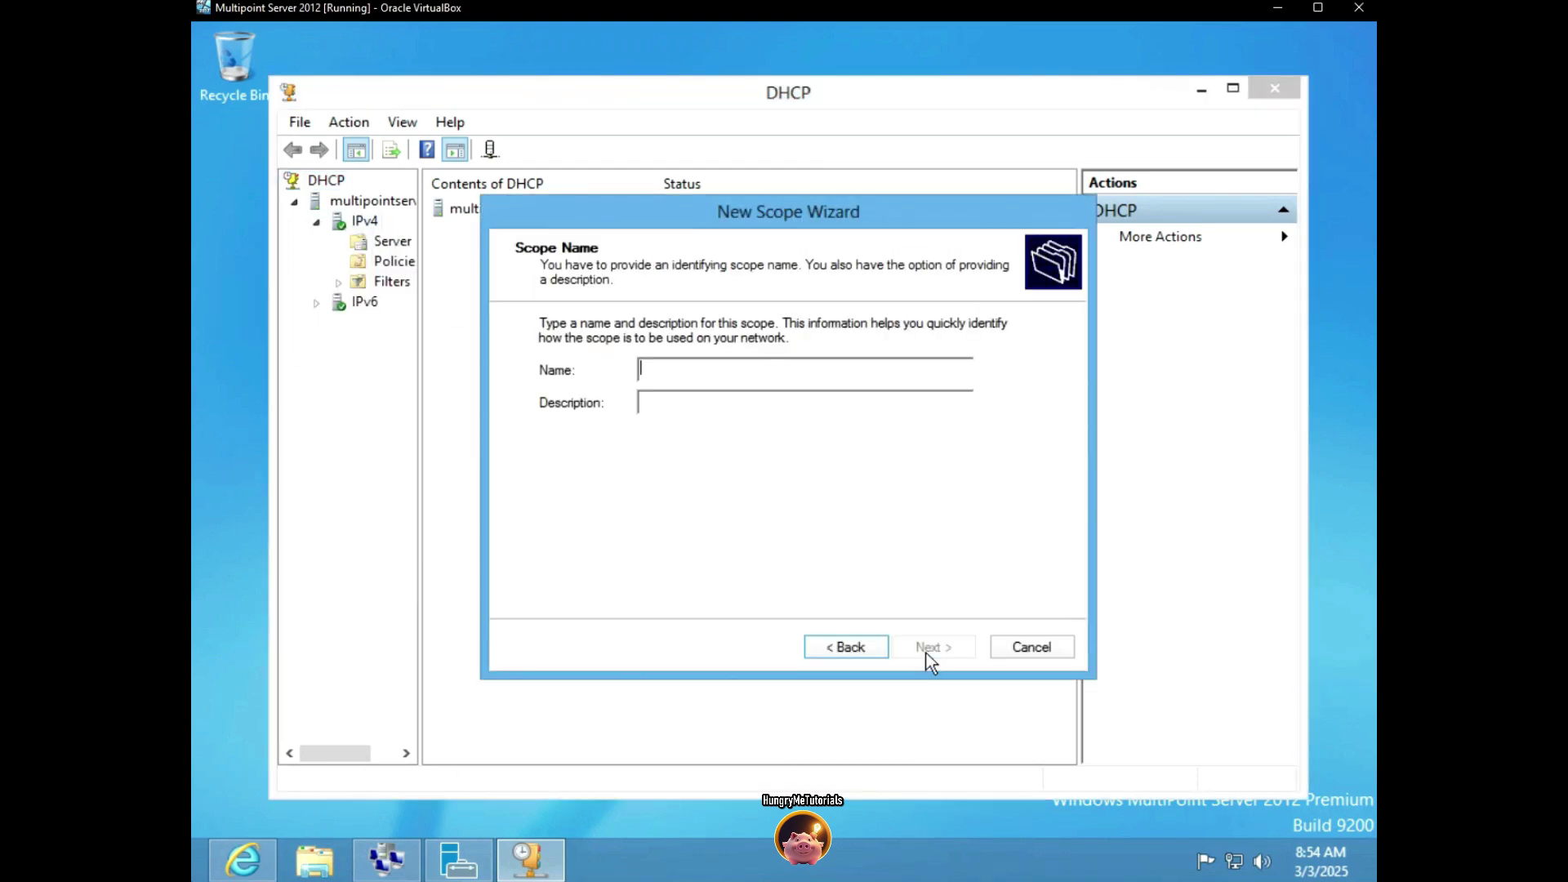
text(Host)
click(930, 650)
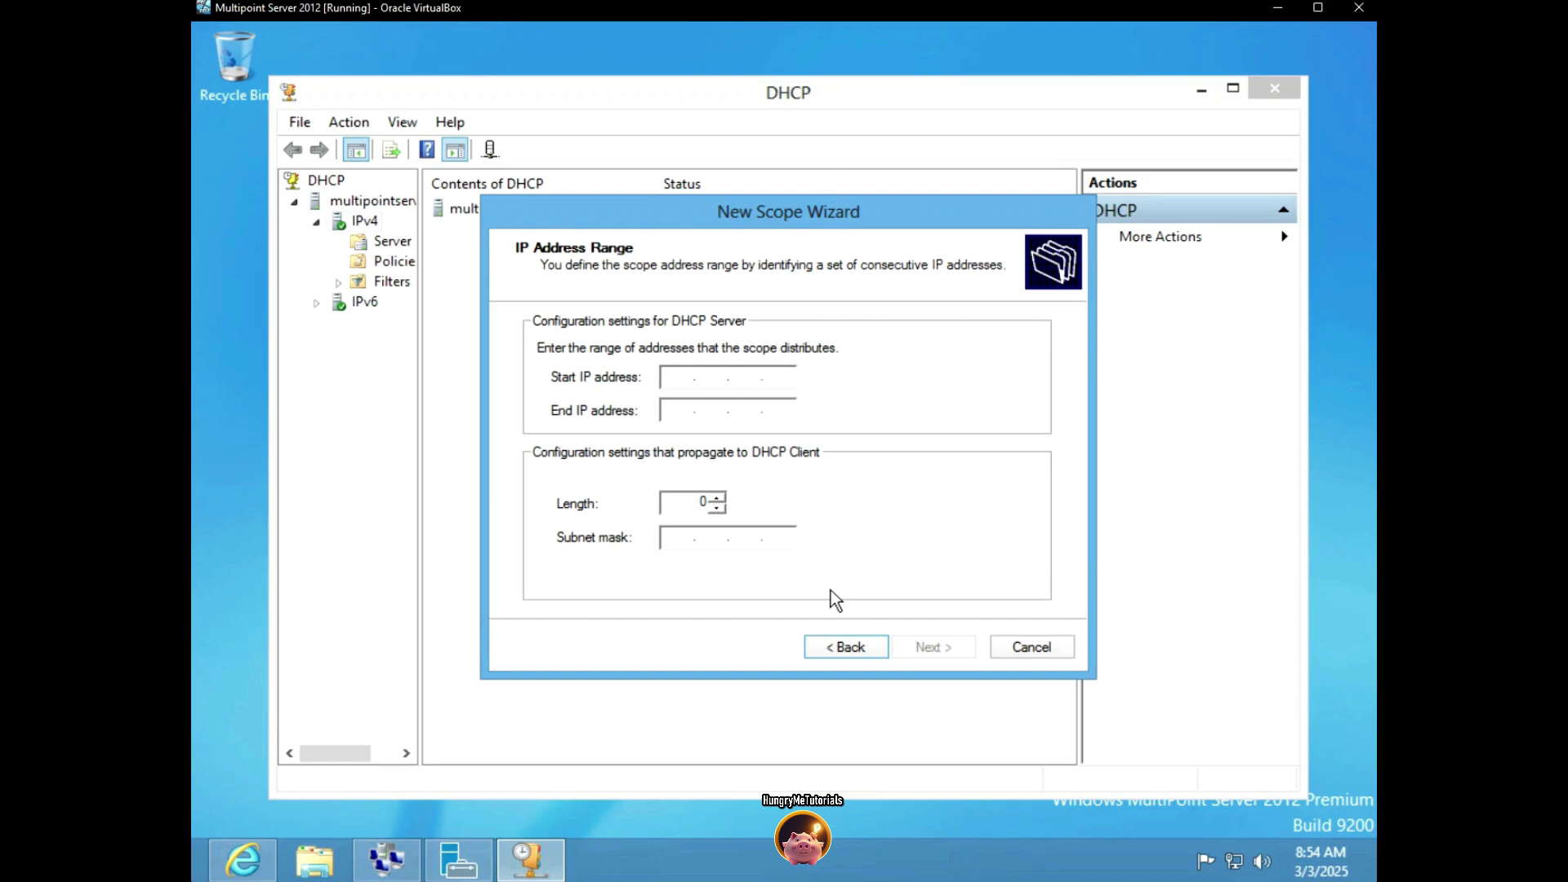
text(169.254.)
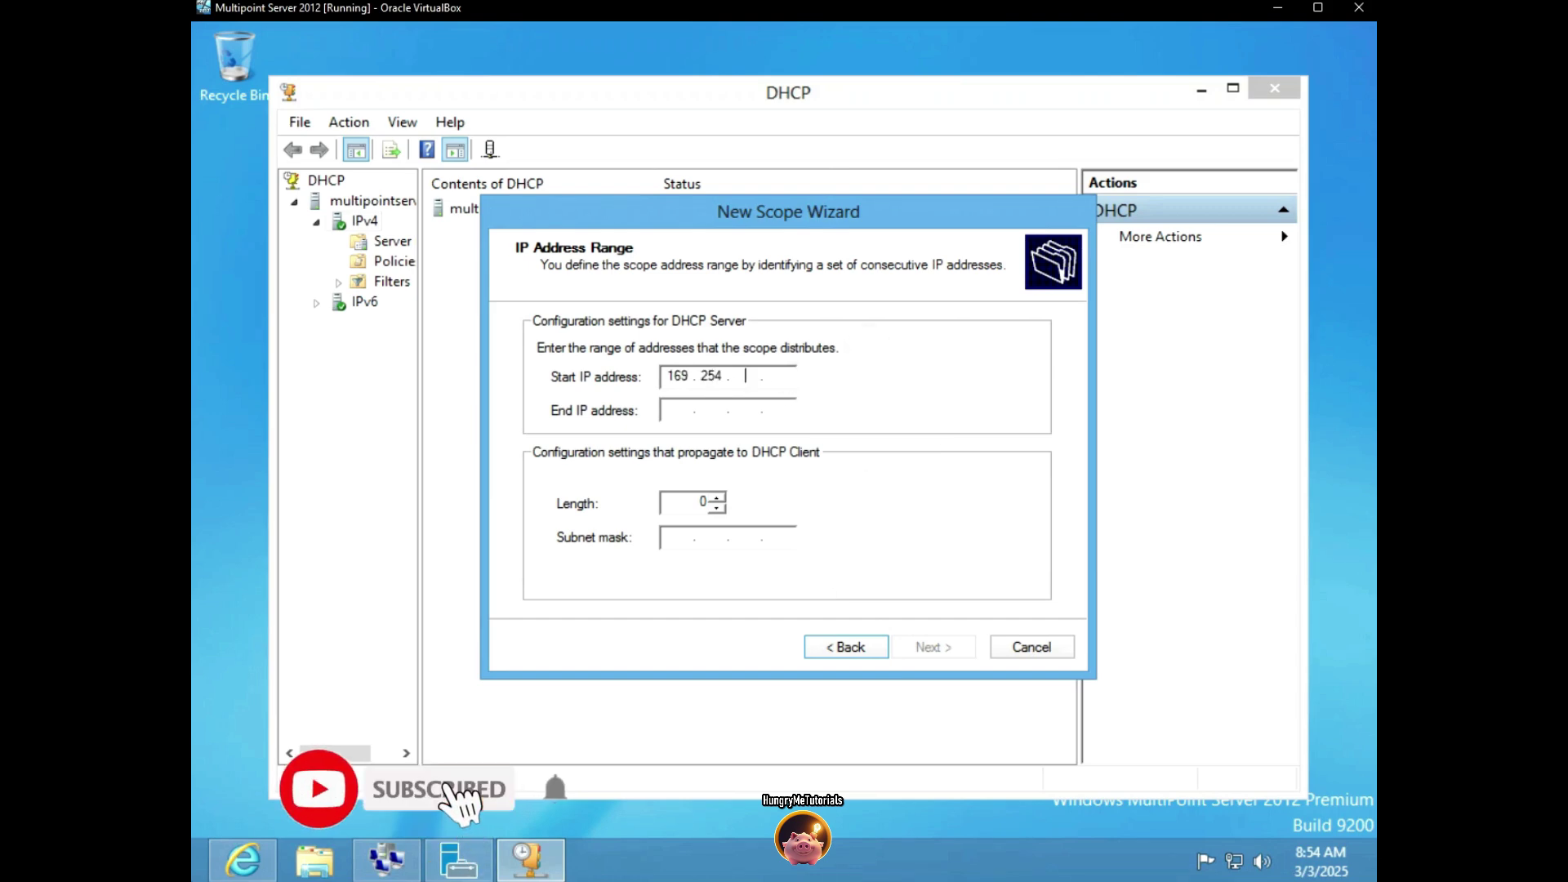
text(10.)
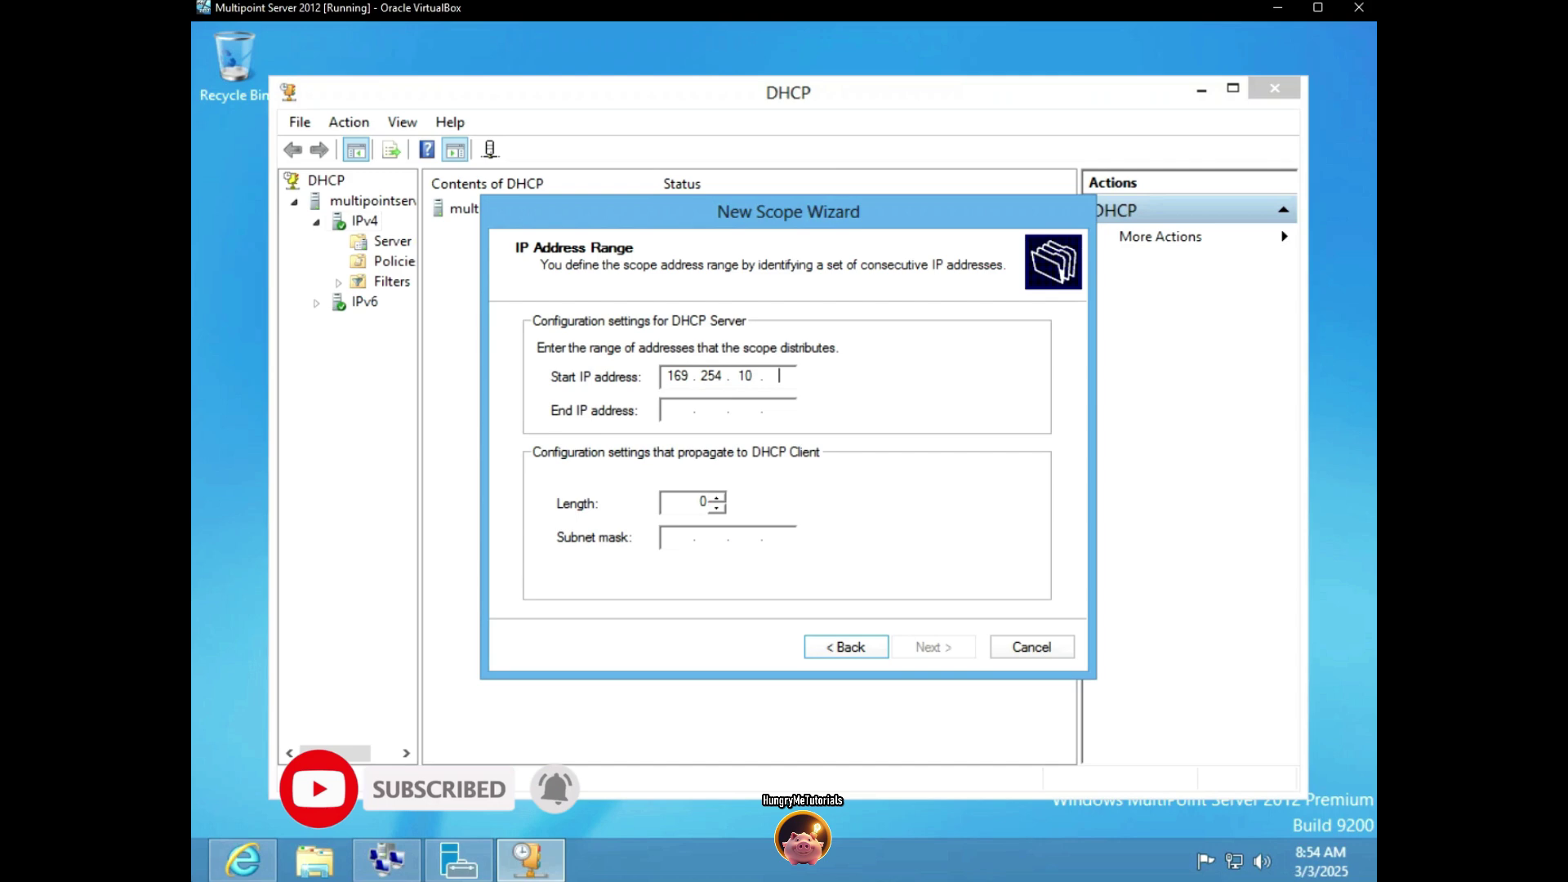
text(10)
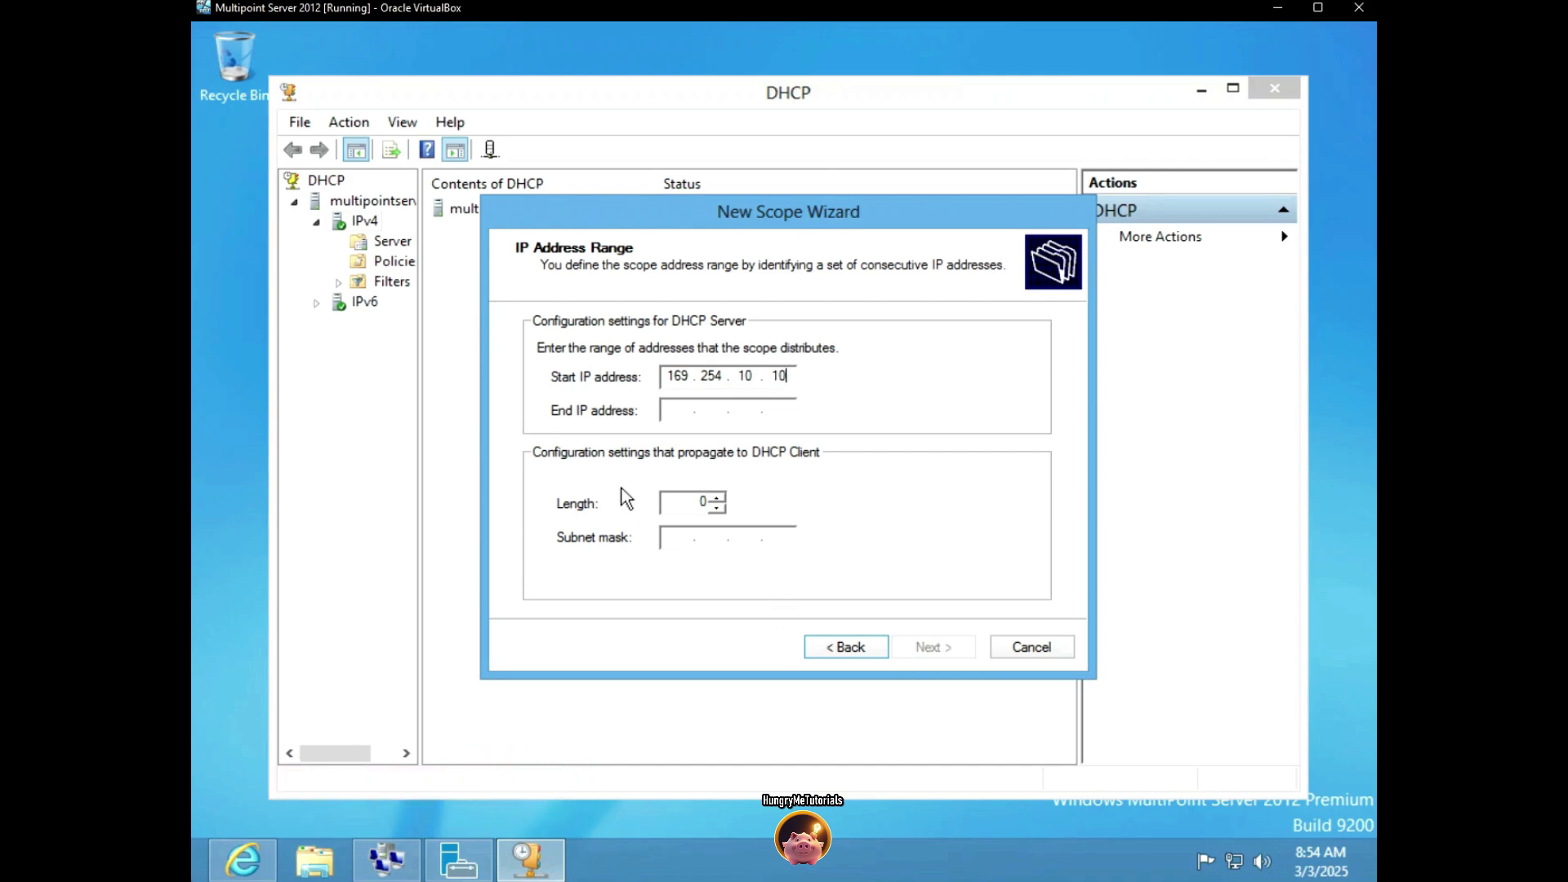
click(677, 410)
text(169 . 2)
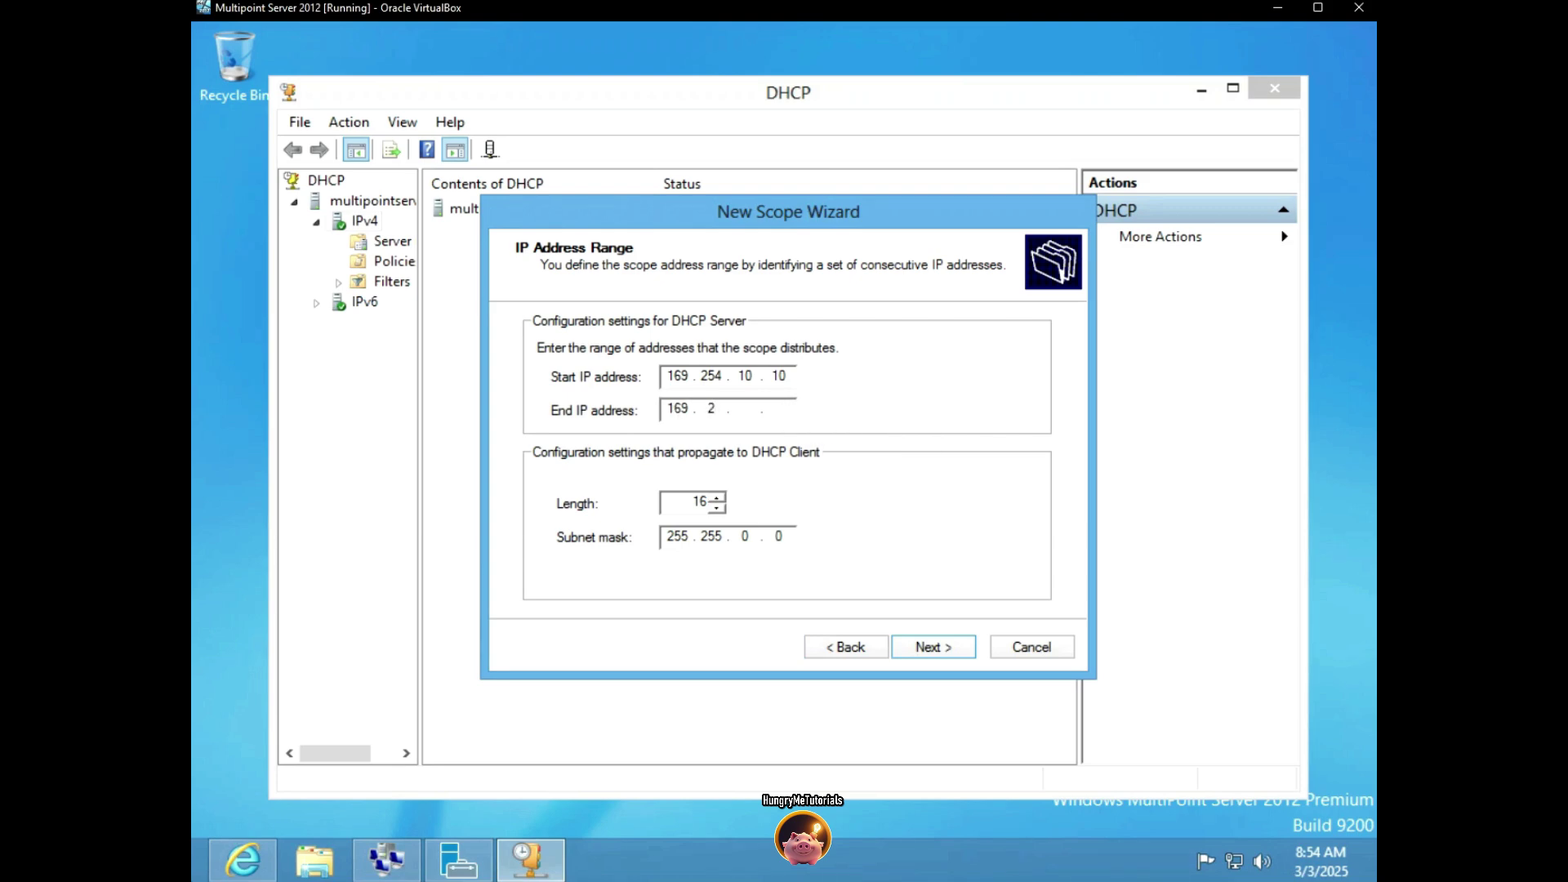
text(54 . 10 . 20)
Accept the address range, skip exclusions, and set the lease duration to 999
click(924, 647)
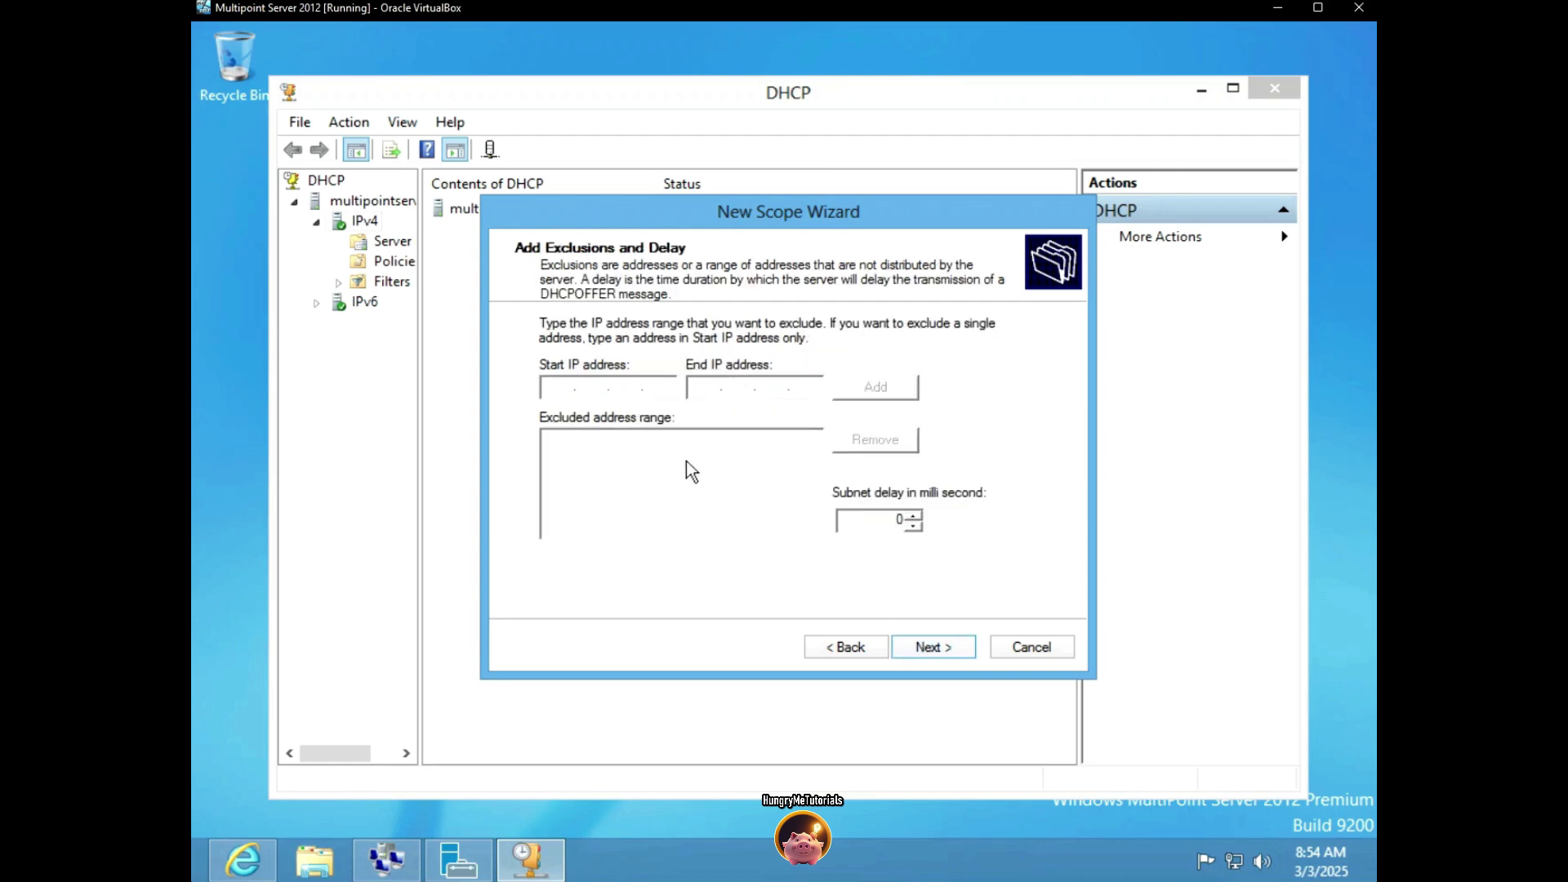
click(952, 653)
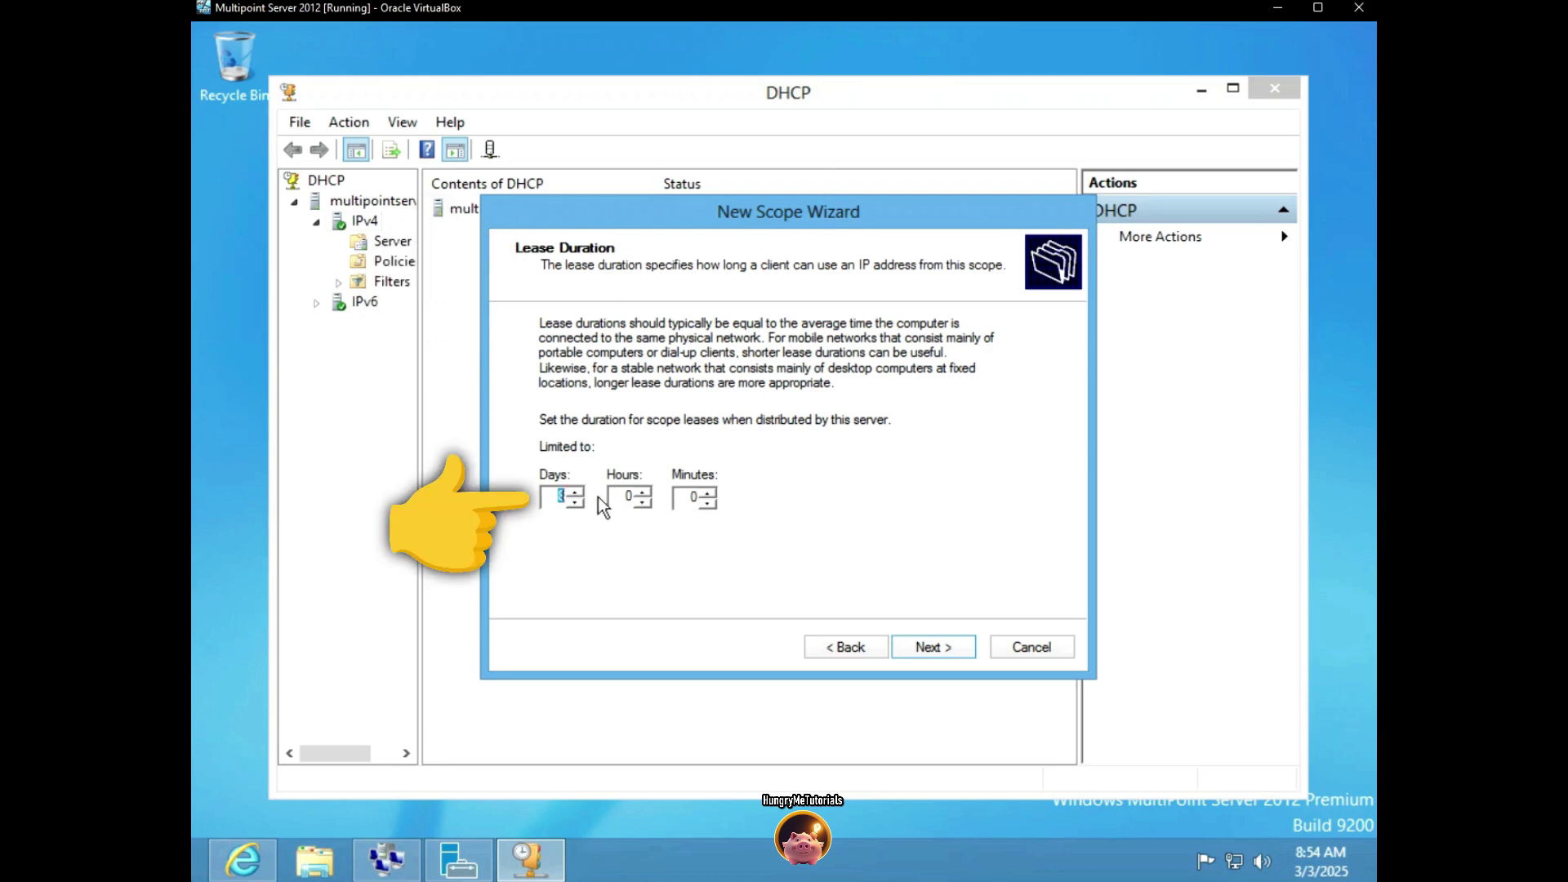
text(999)
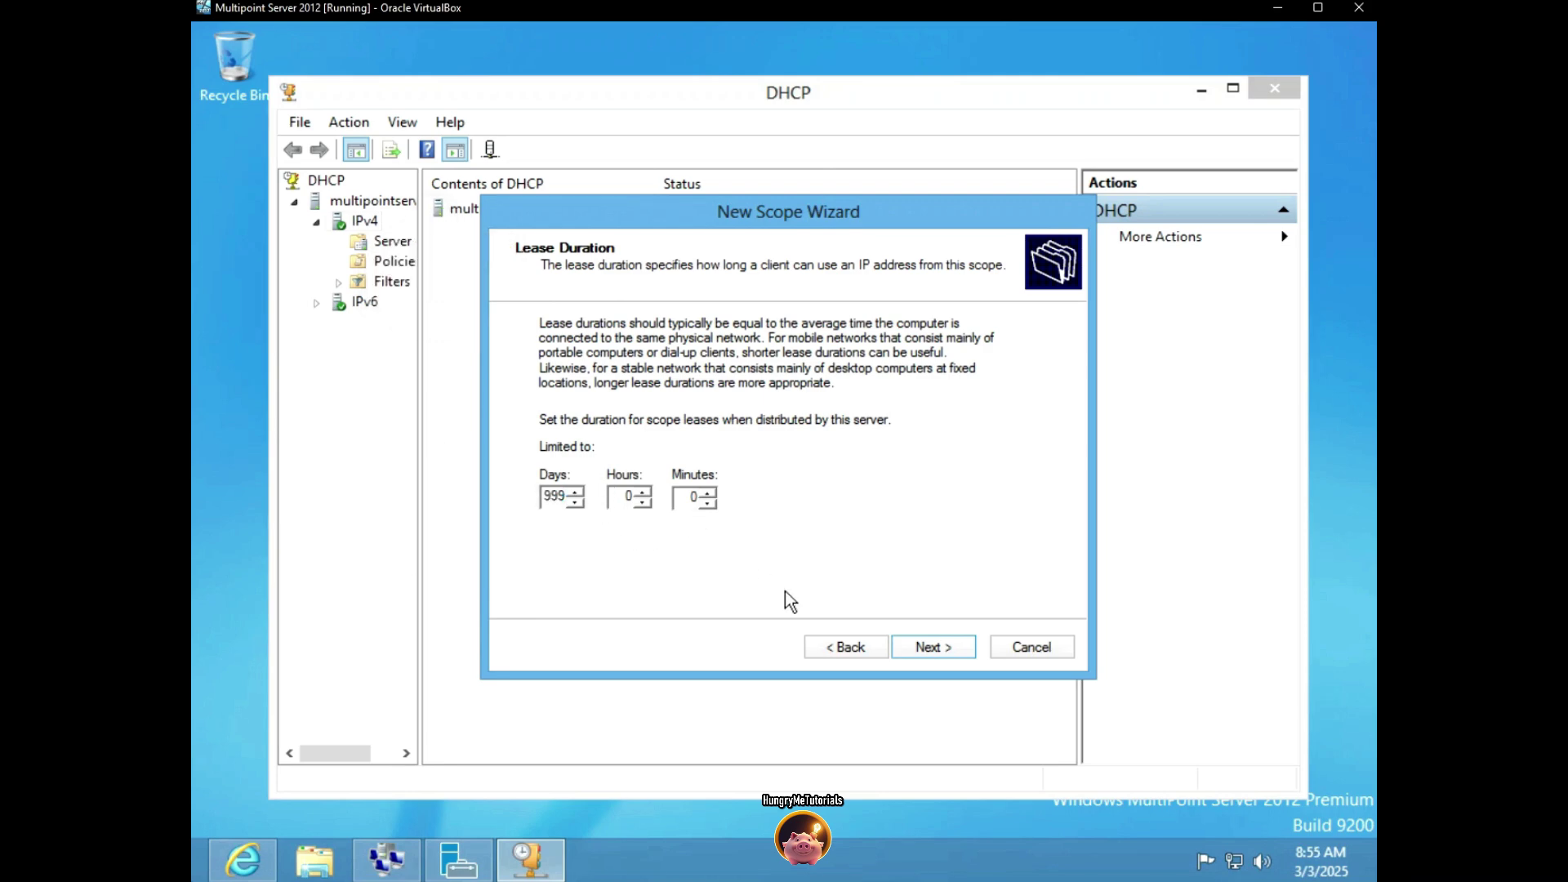
click(931, 648)
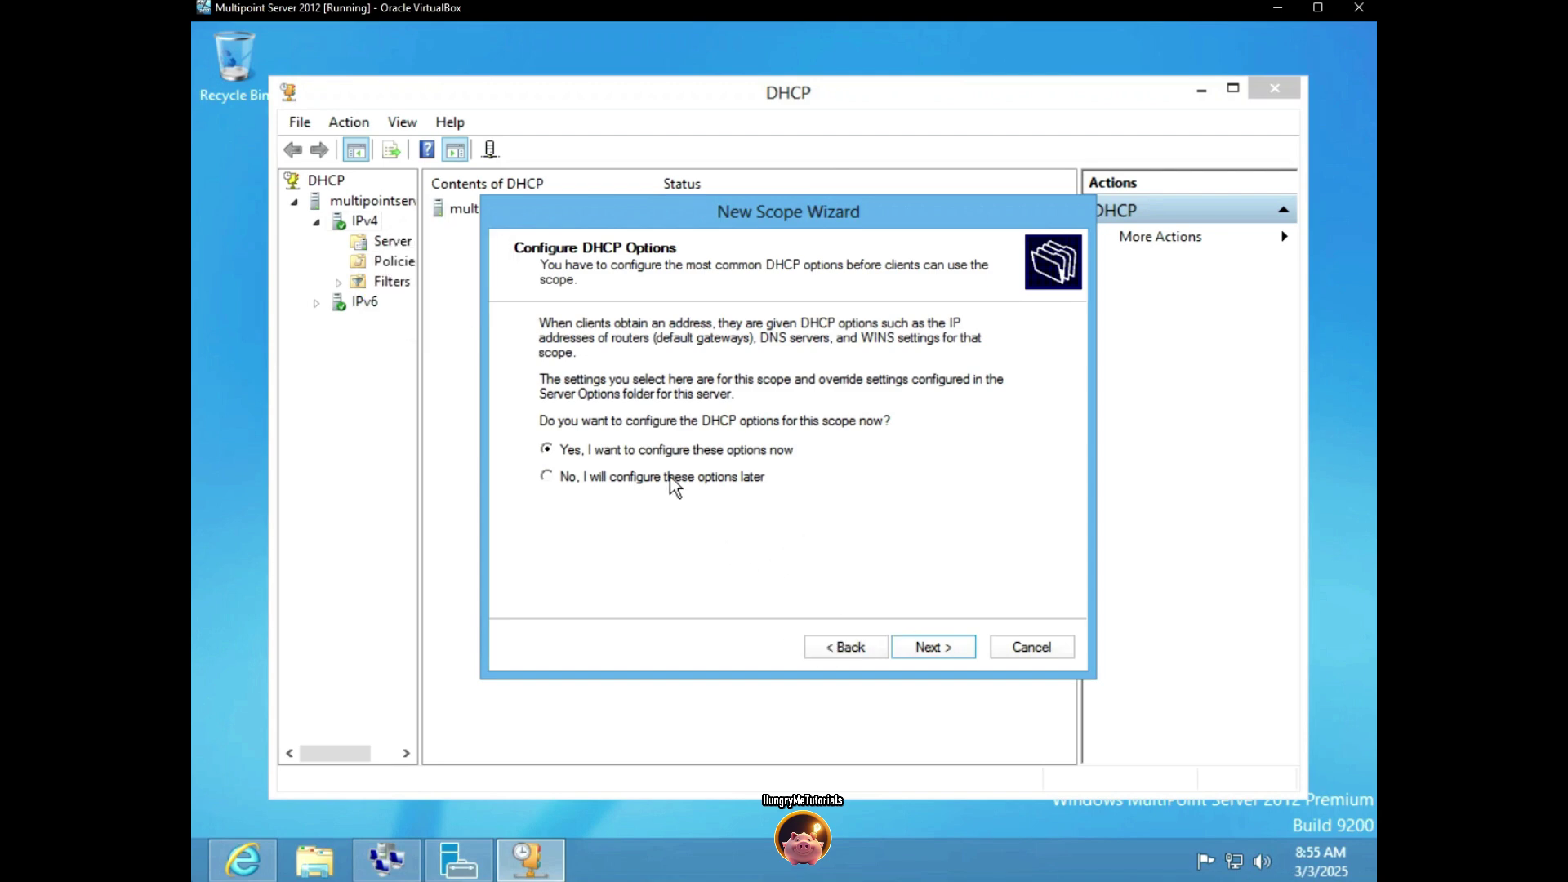
Add router 169.254.0.0, skip the DNS and WINS pages, and activate the scope
click(928, 647)
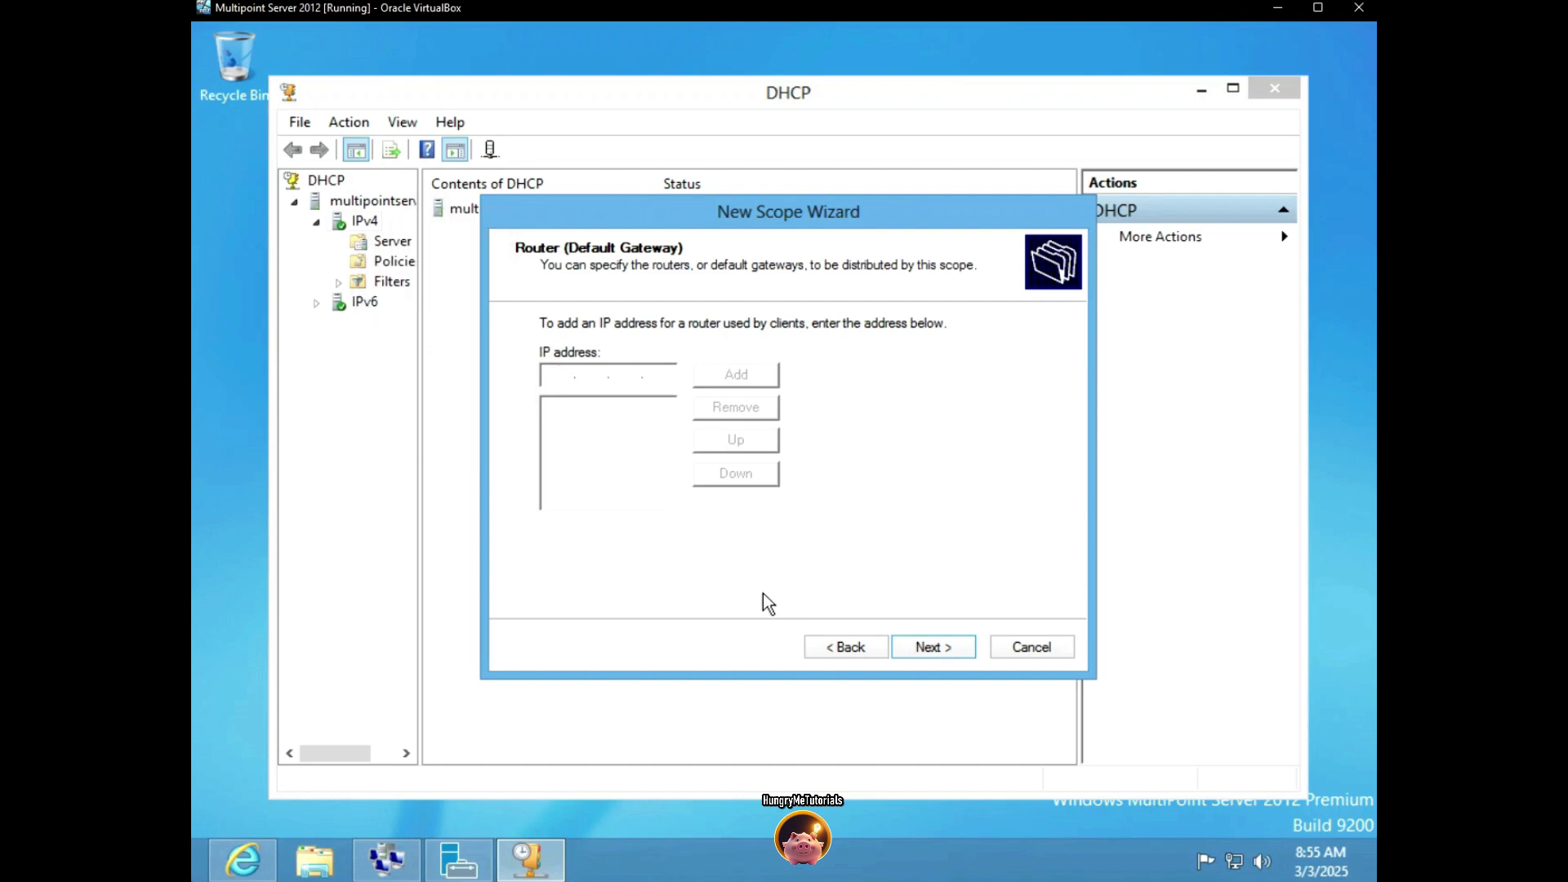
text(169 . 254 . 0 . 0)
click(734, 374)
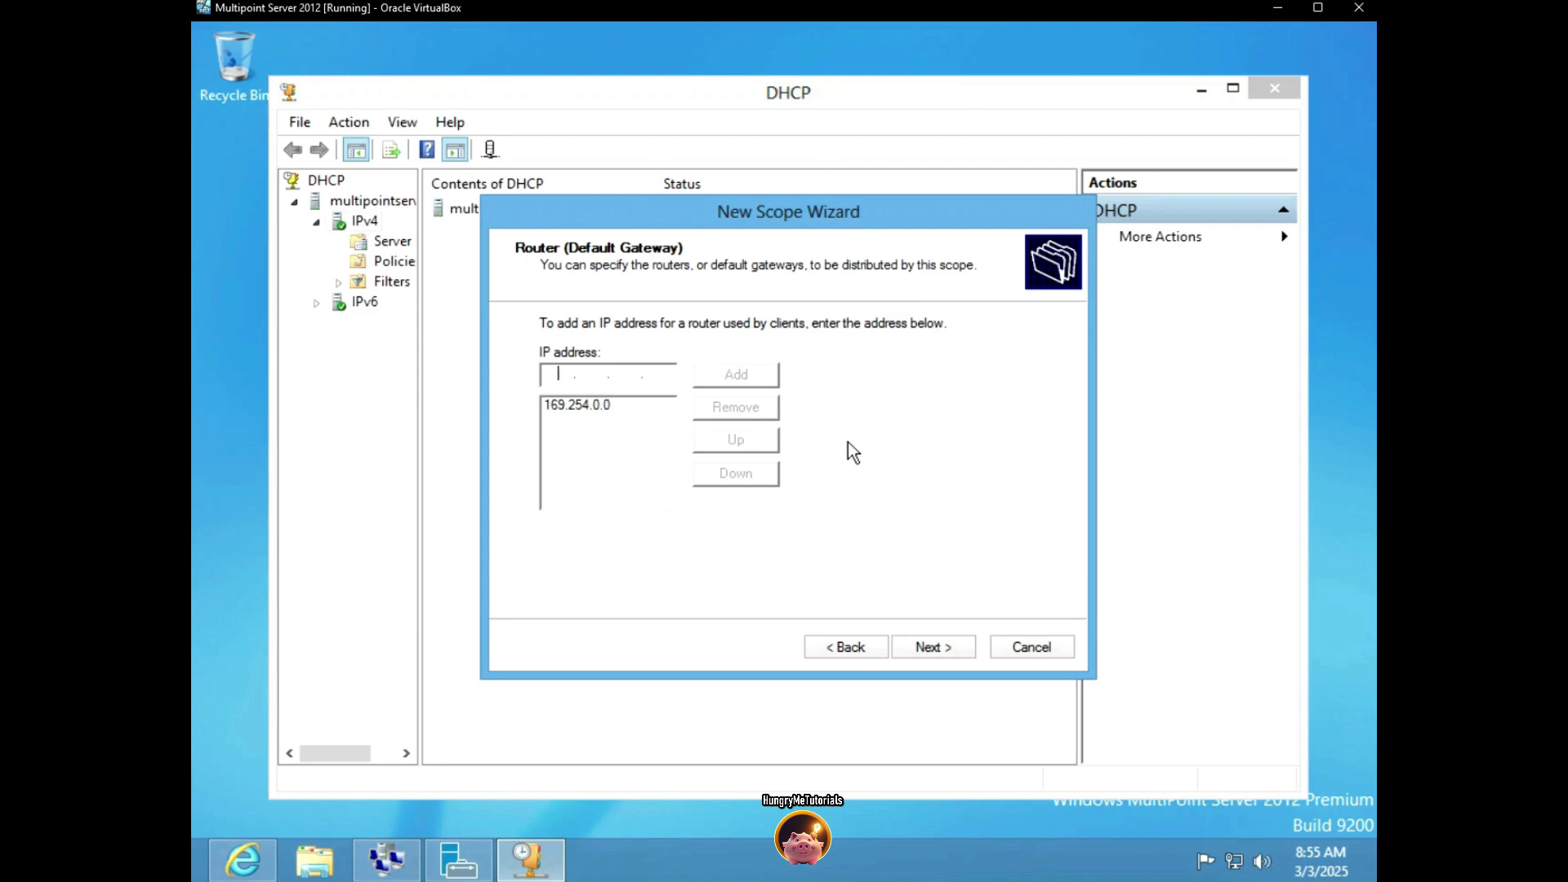
click(921, 653)
click(918, 653)
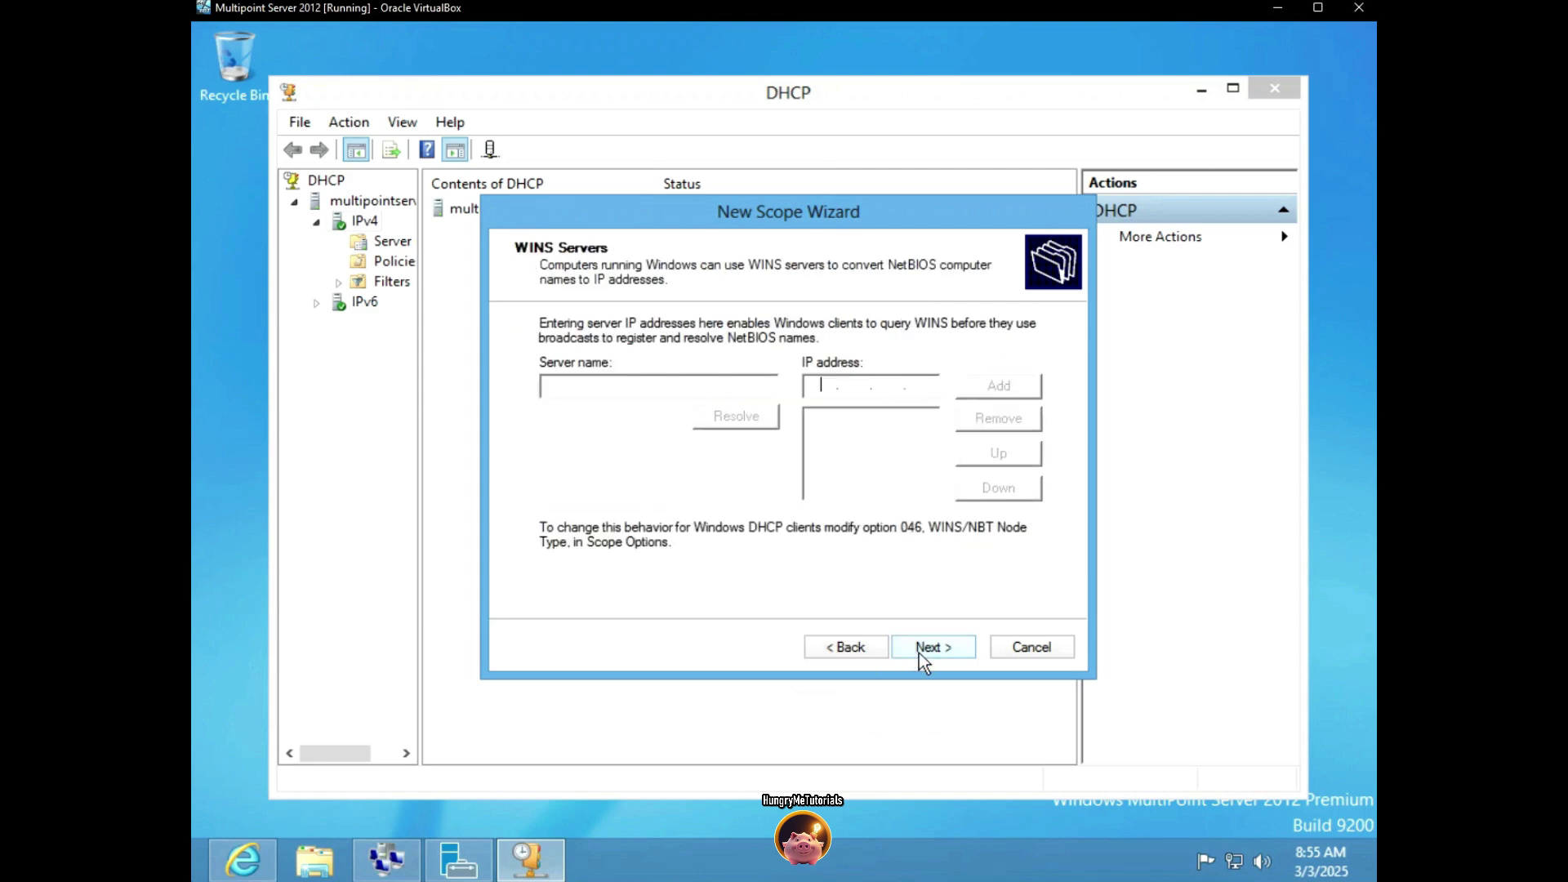
click(918, 653)
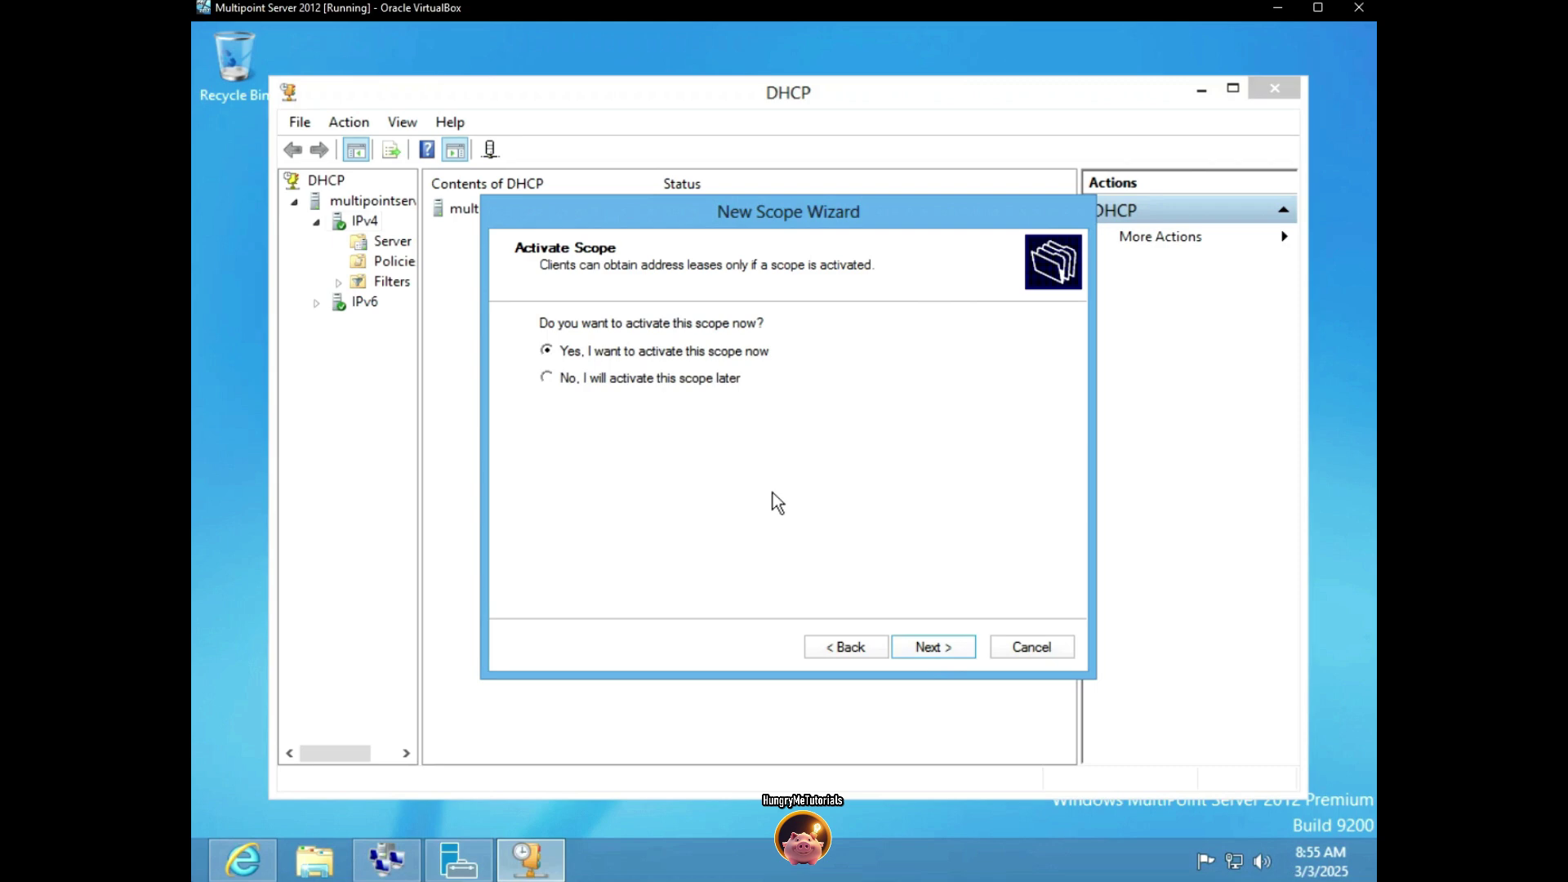
click(936, 647)
click(934, 647)
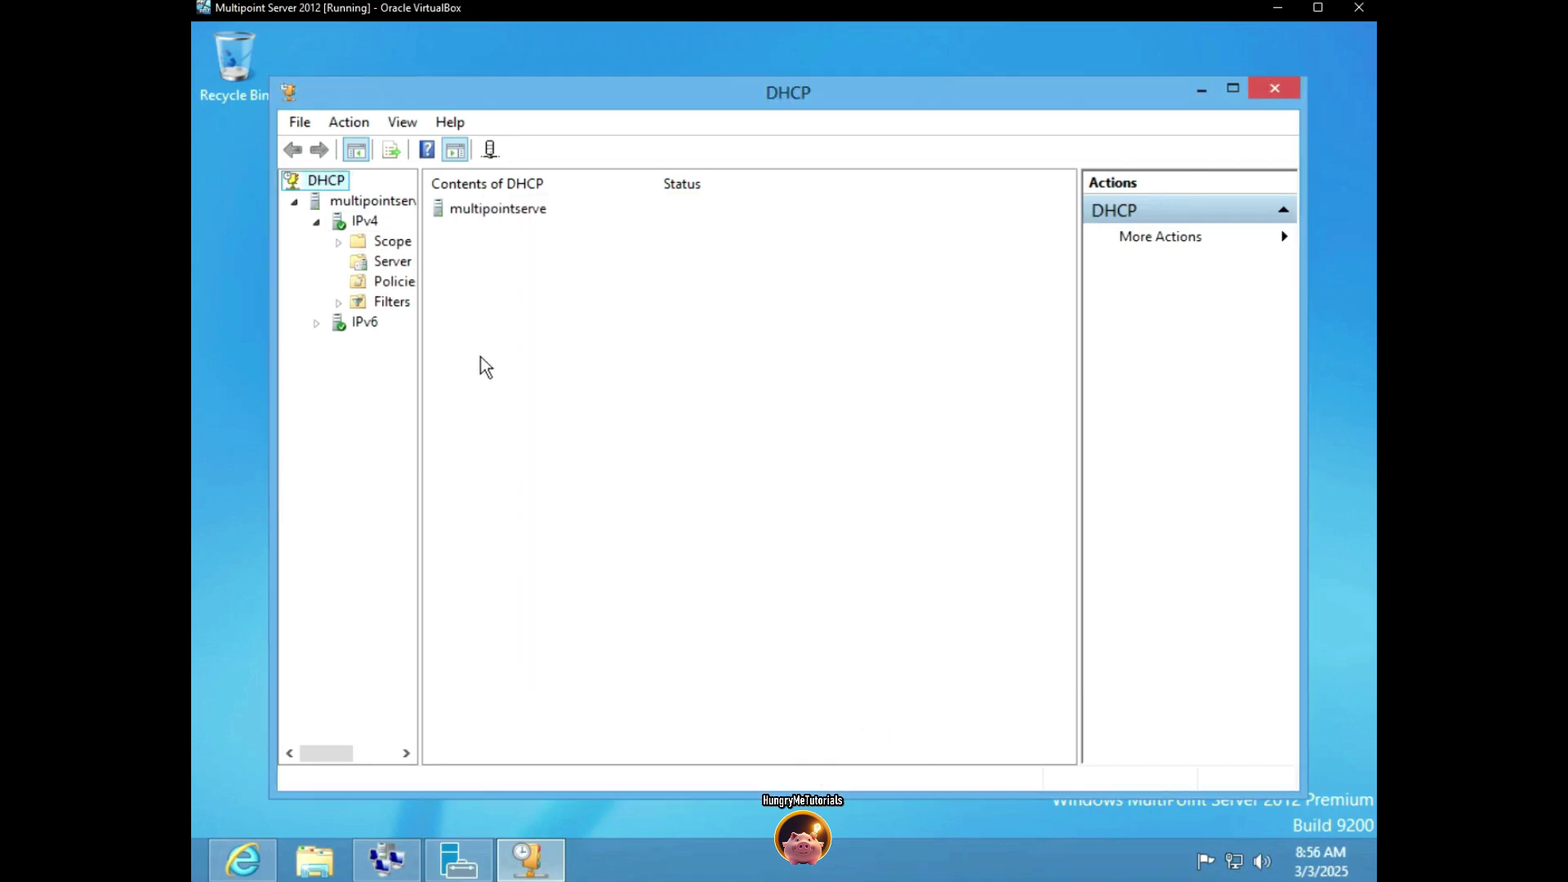
In scope Properties, enable DNS record updates for clients that don't request them
double_click(405, 248)
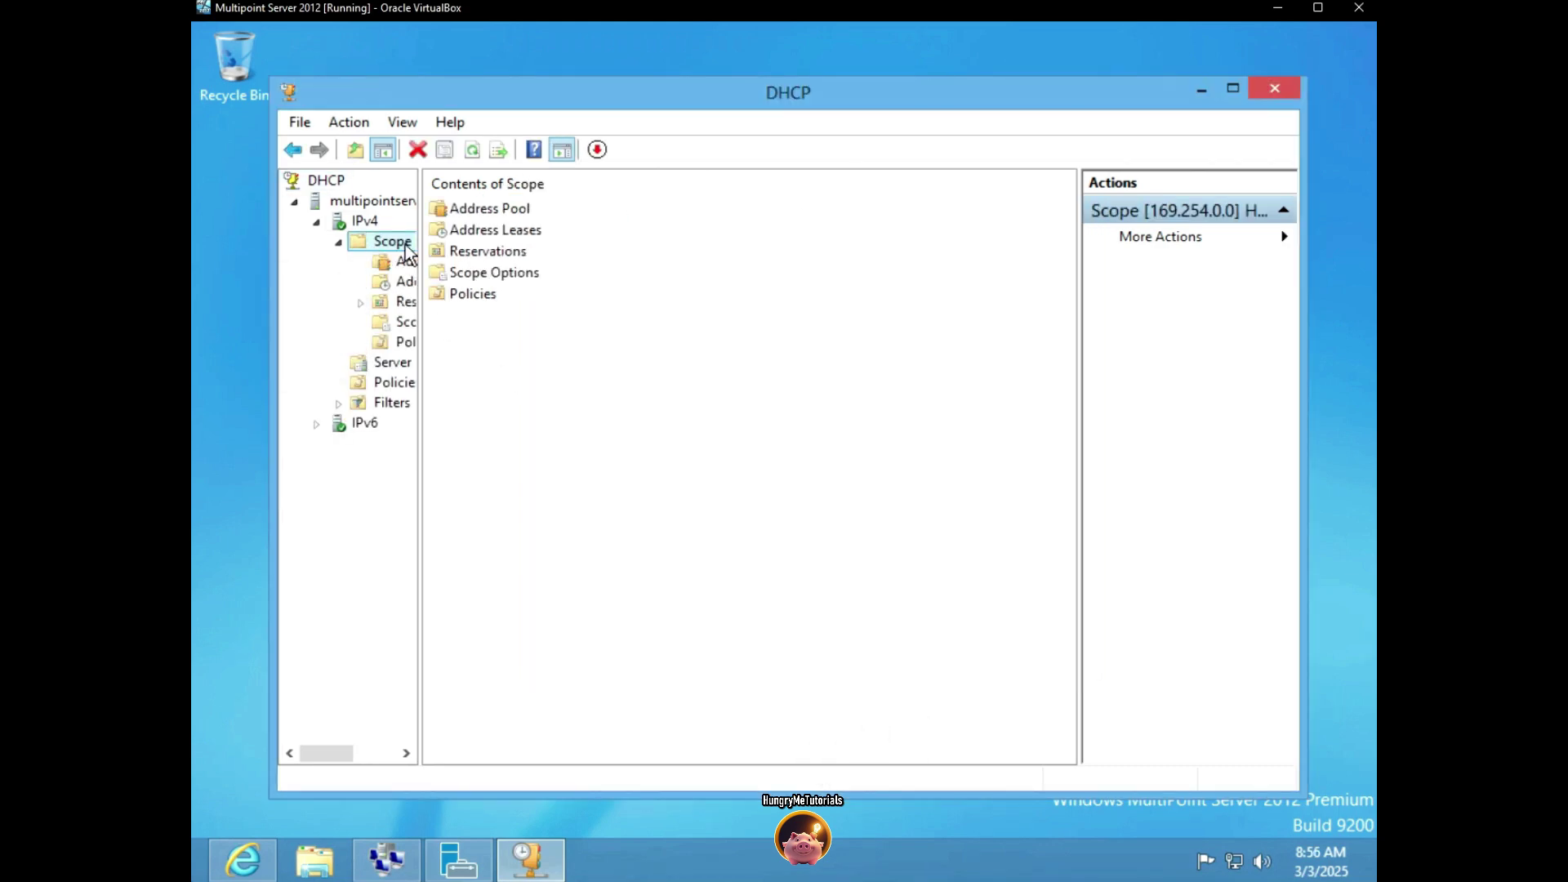
right_click(406, 248)
click(545, 536)
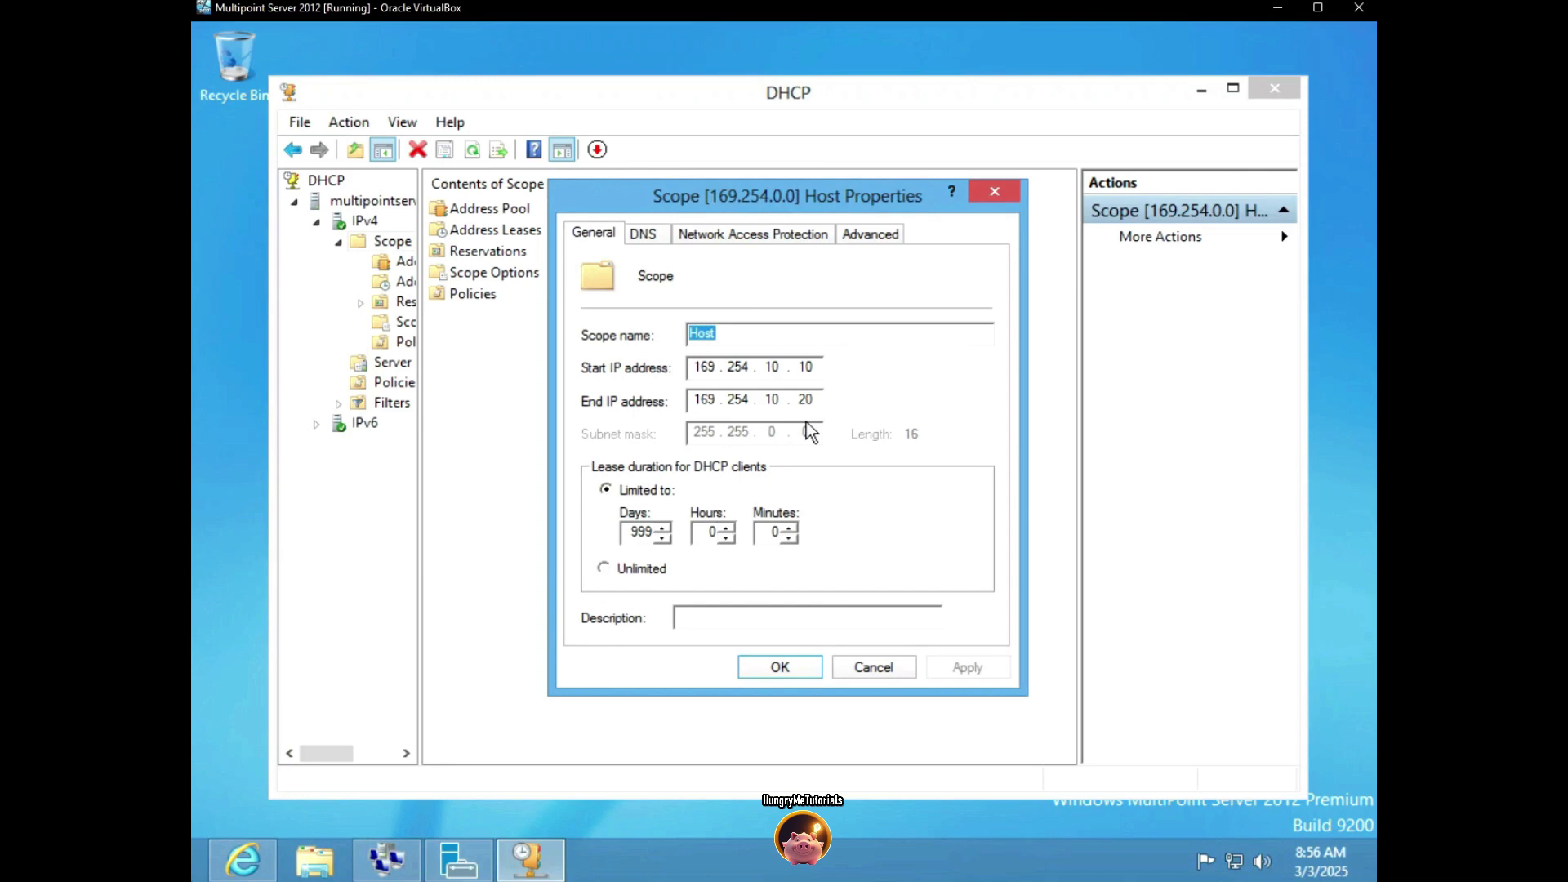
click(643, 235)
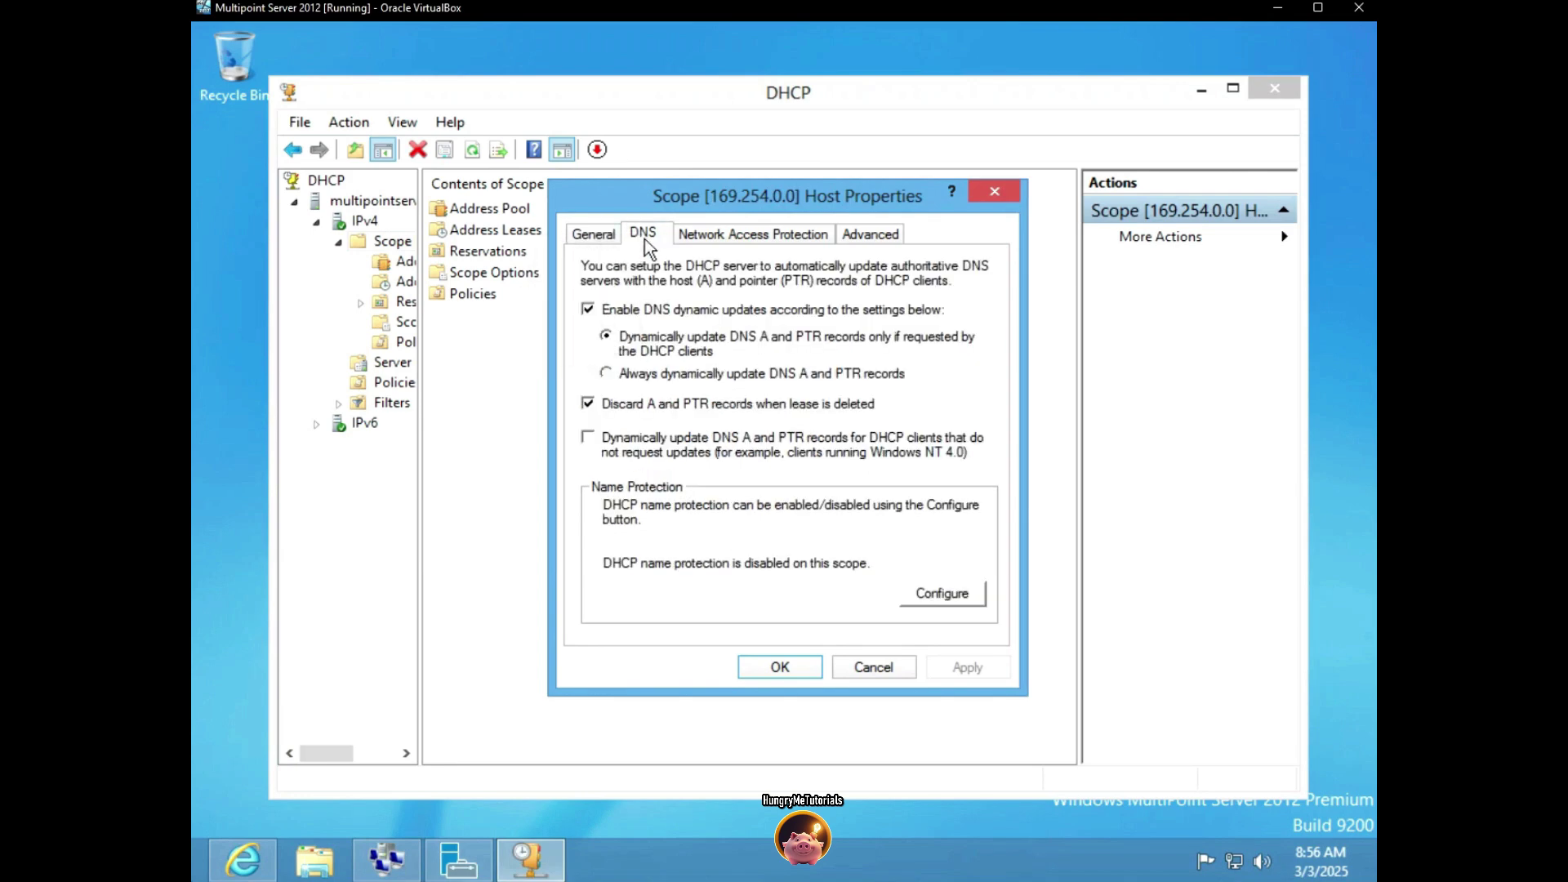
click(591, 444)
click(967, 667)
Set the scope to serve Both DHCP and BOOTP with Unlimited BOOTP leases, then close DHCP
click(713, 237)
click(857, 237)
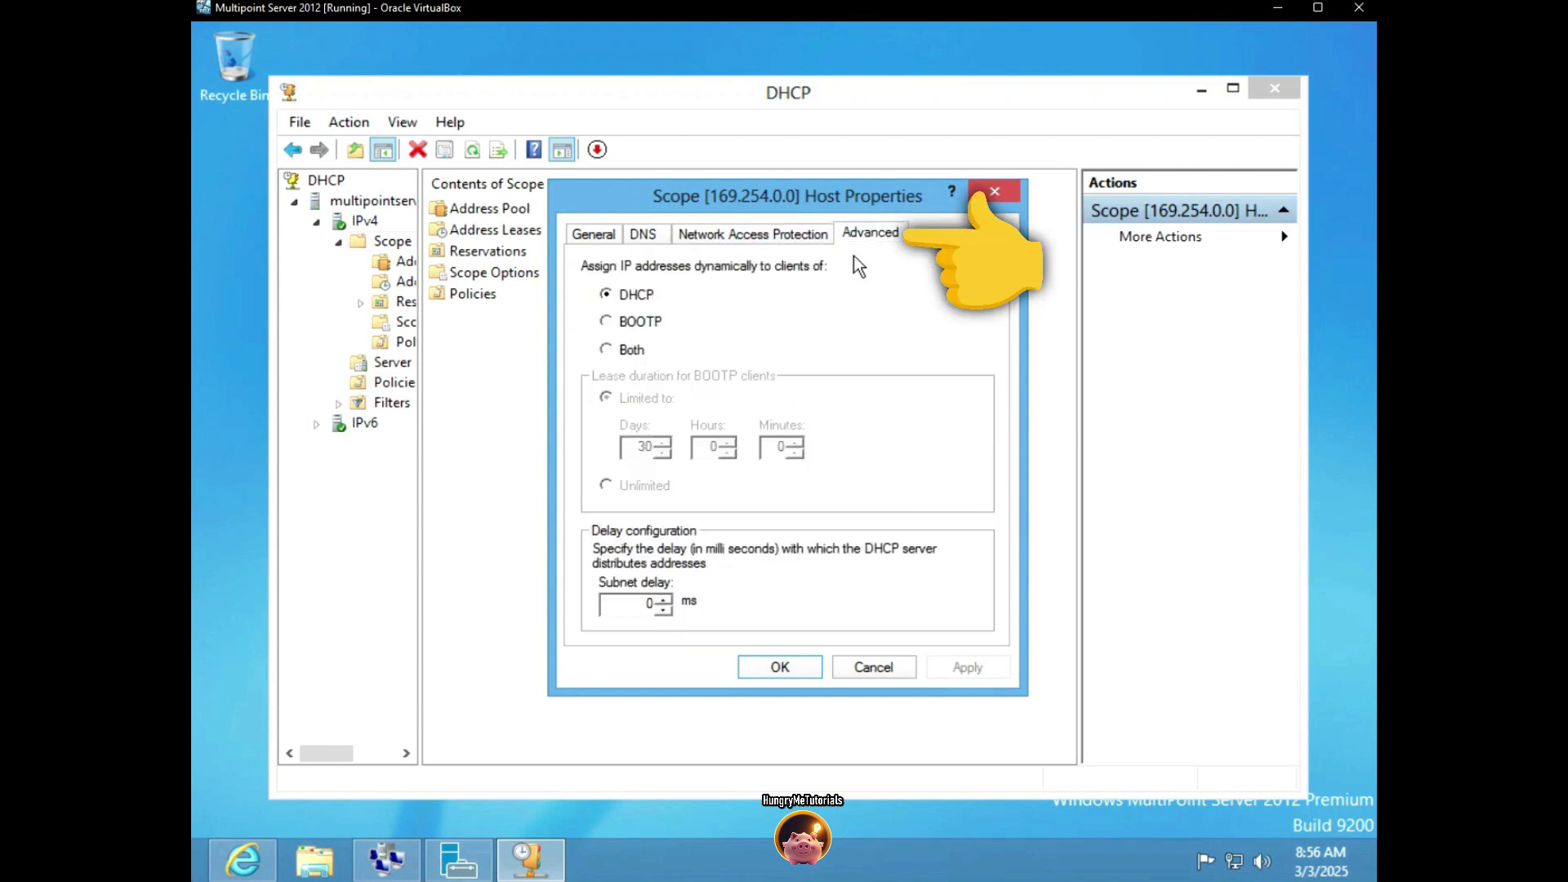
click(617, 351)
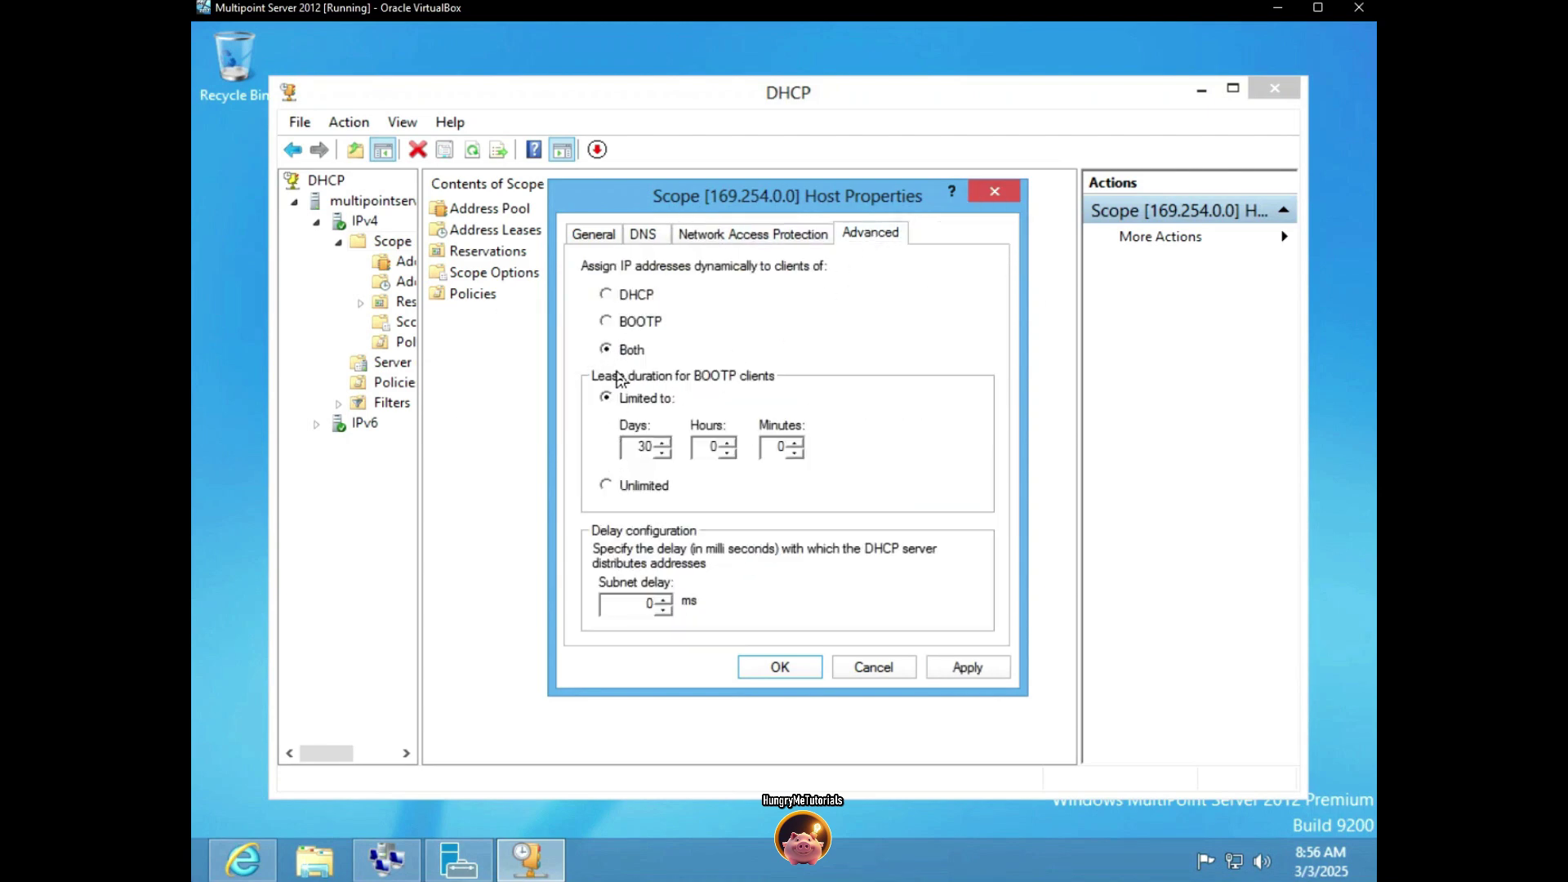
click(621, 485)
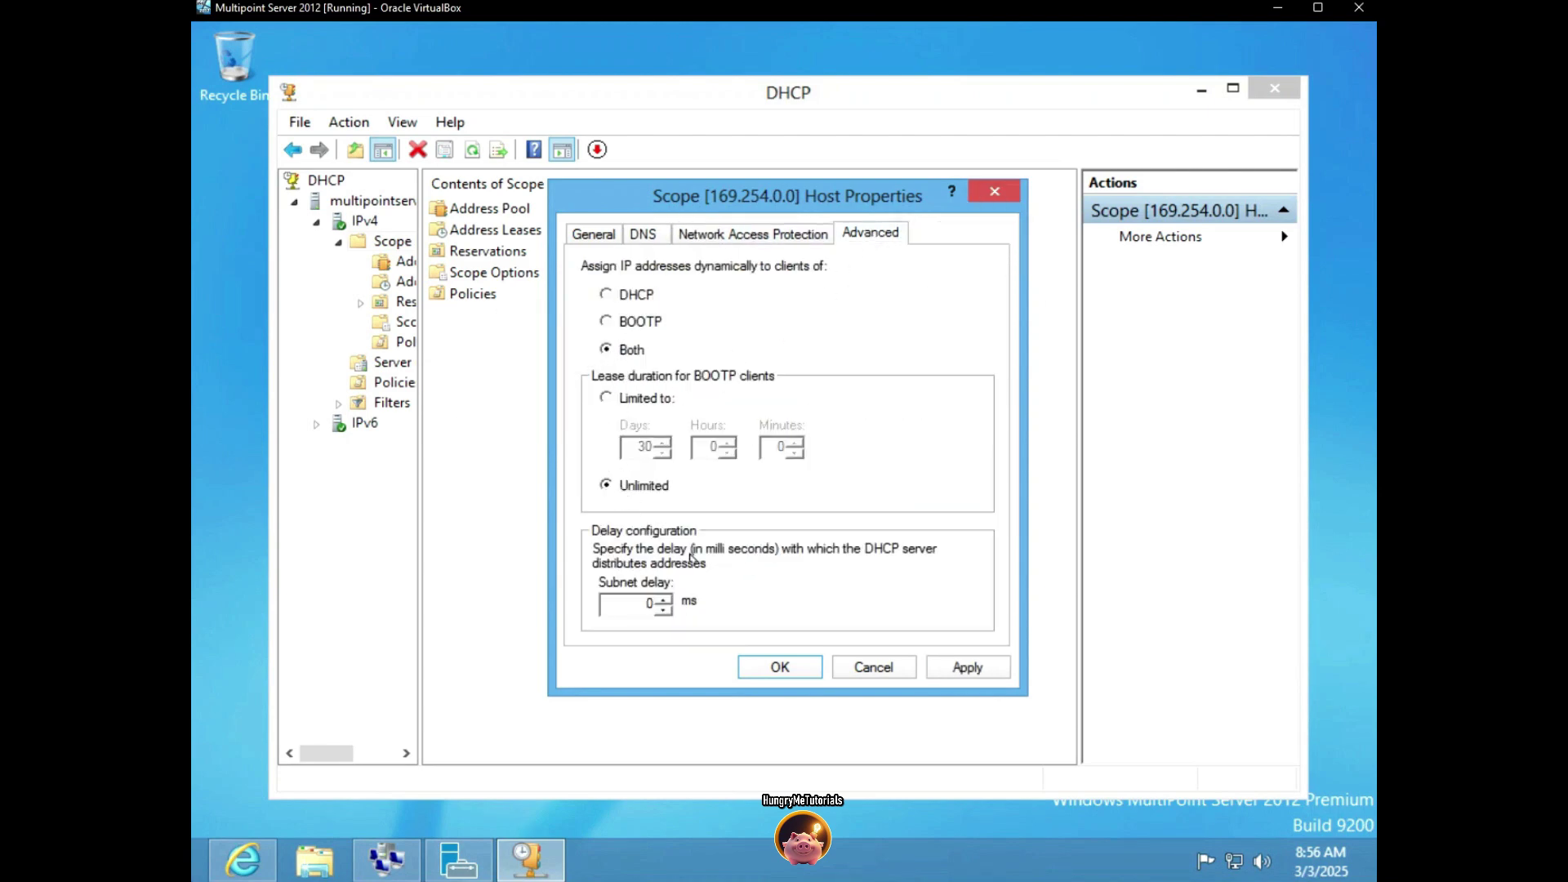
click(968, 670)
click(780, 669)
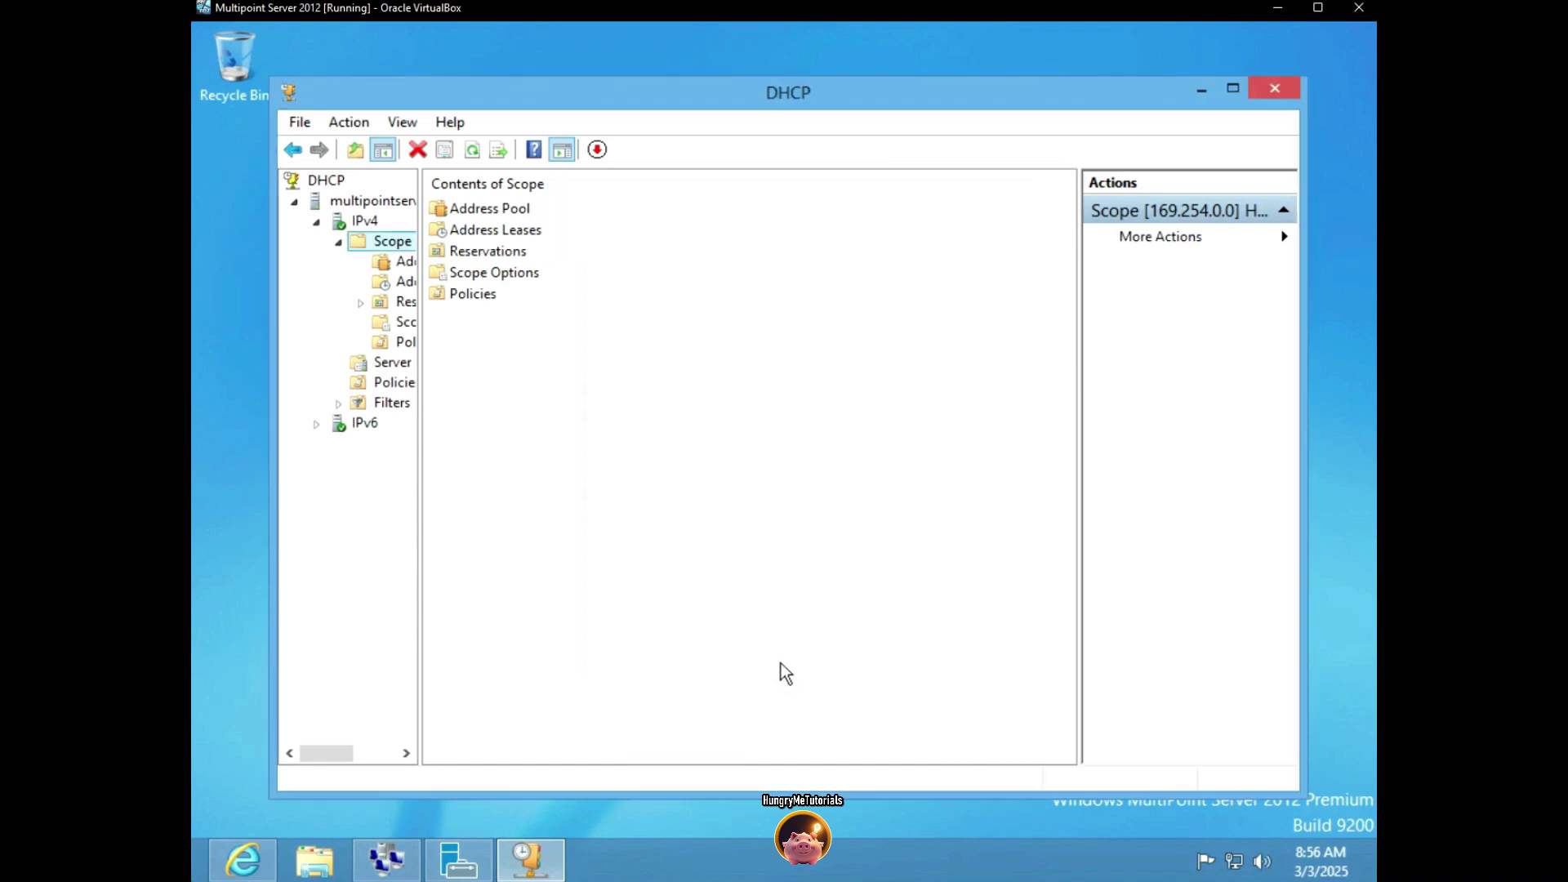
click(1270, 89)
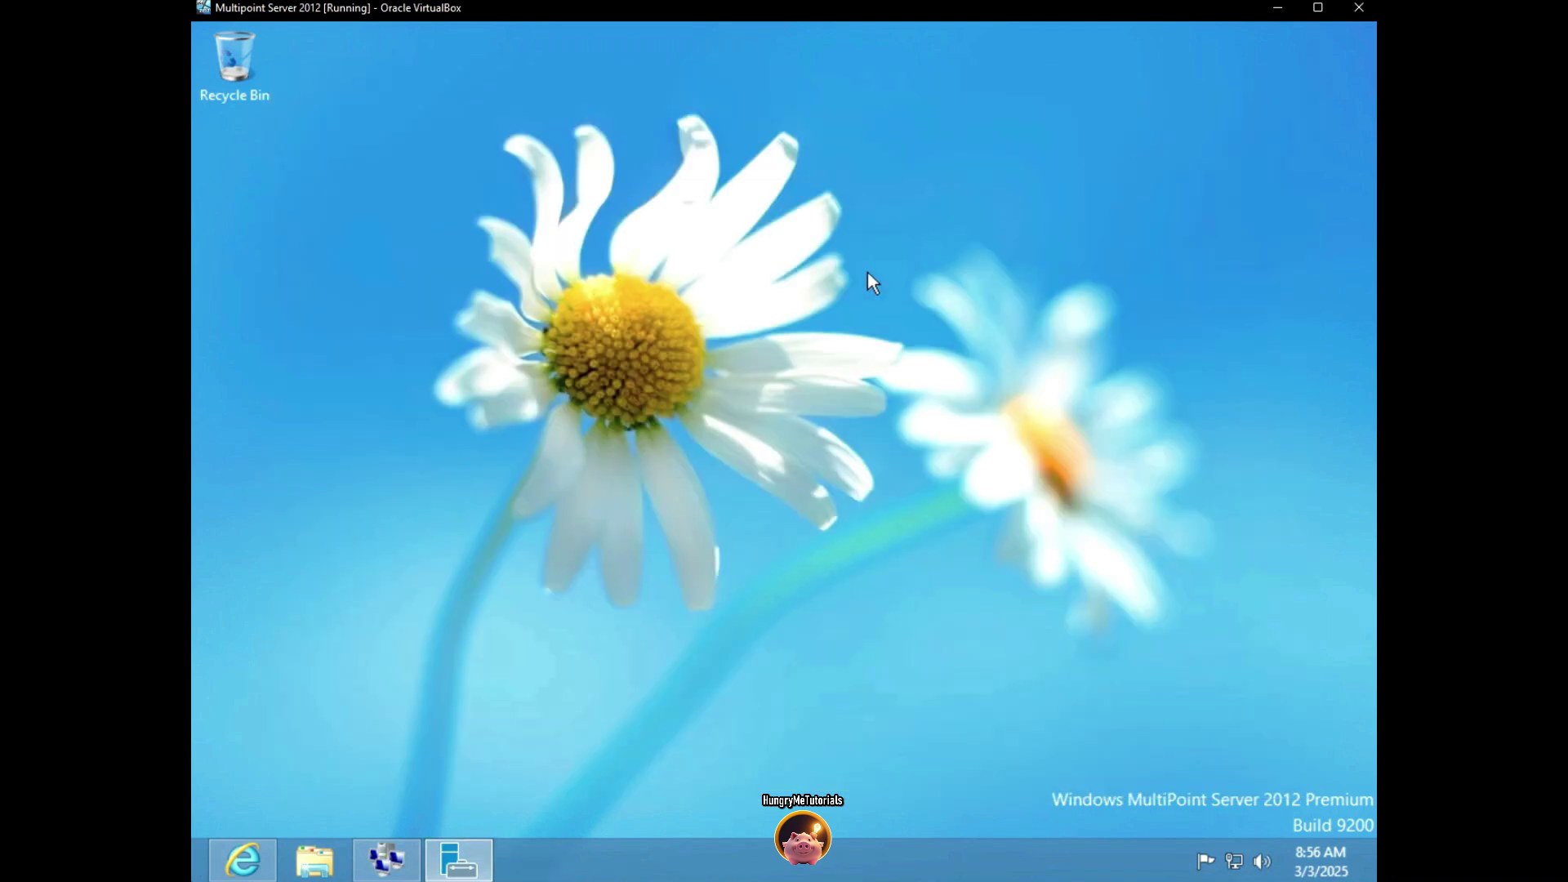
Open the Ethernet adapter's IPv4 properties from Network and Sharing Center
right_click(1234, 860)
click(1127, 844)
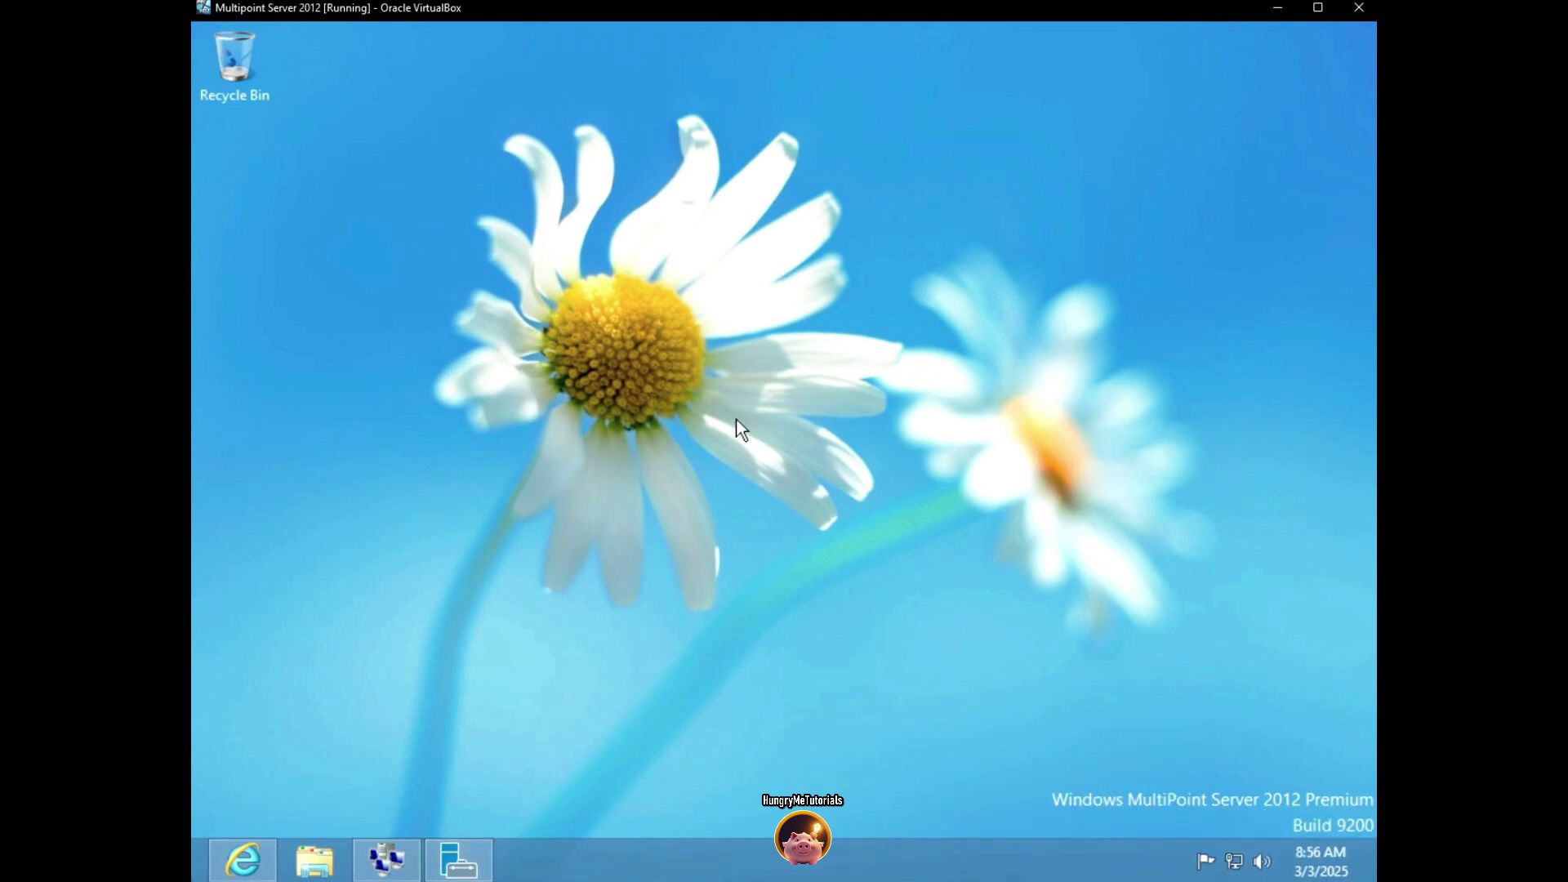
click(1078, 295)
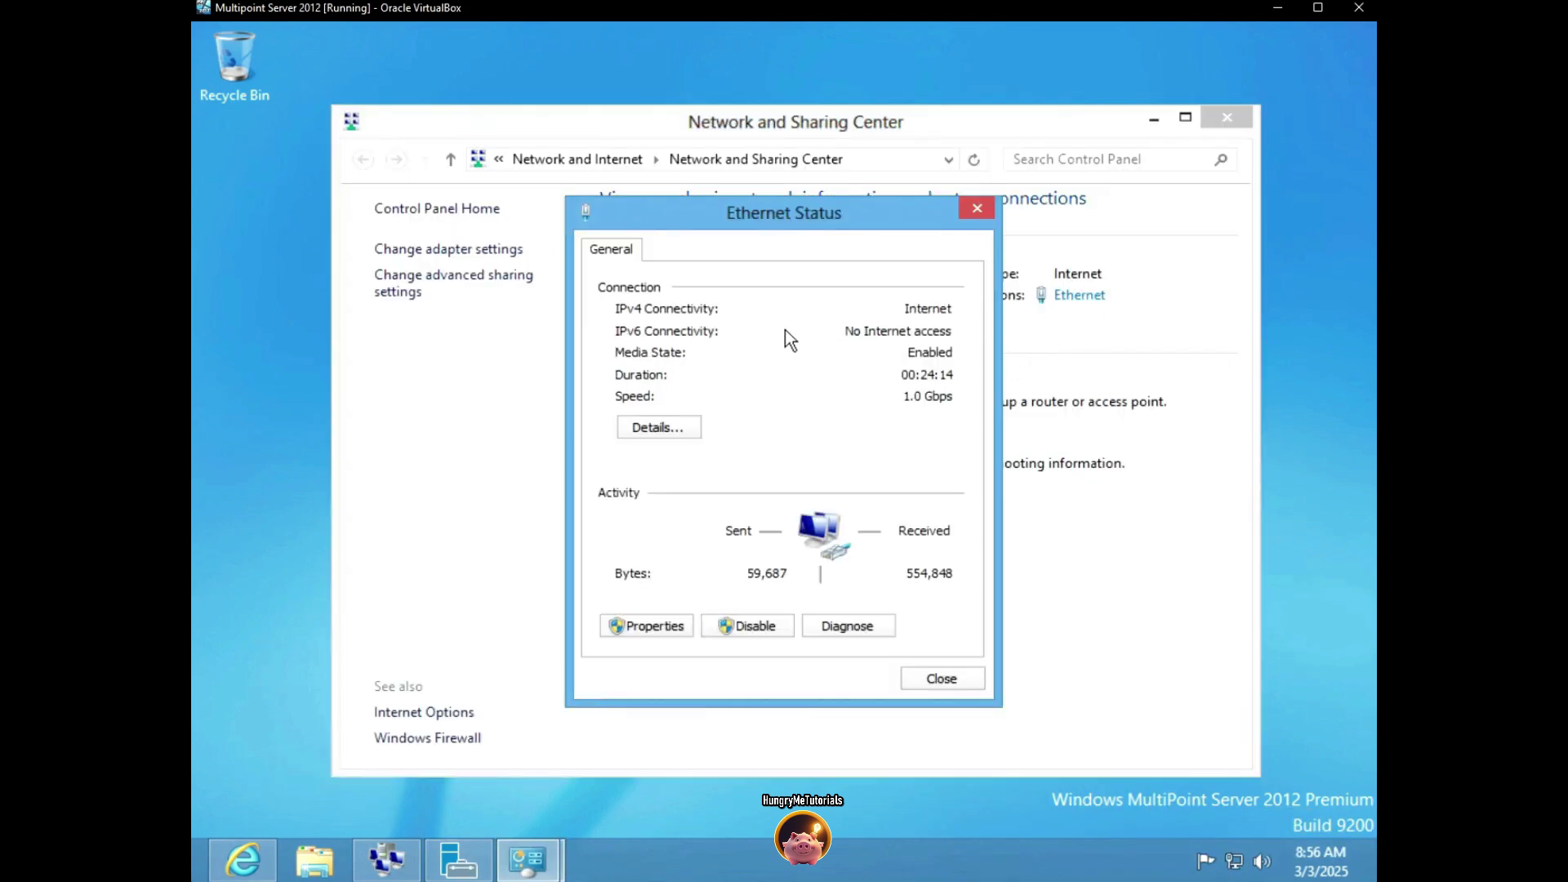
click(647, 625)
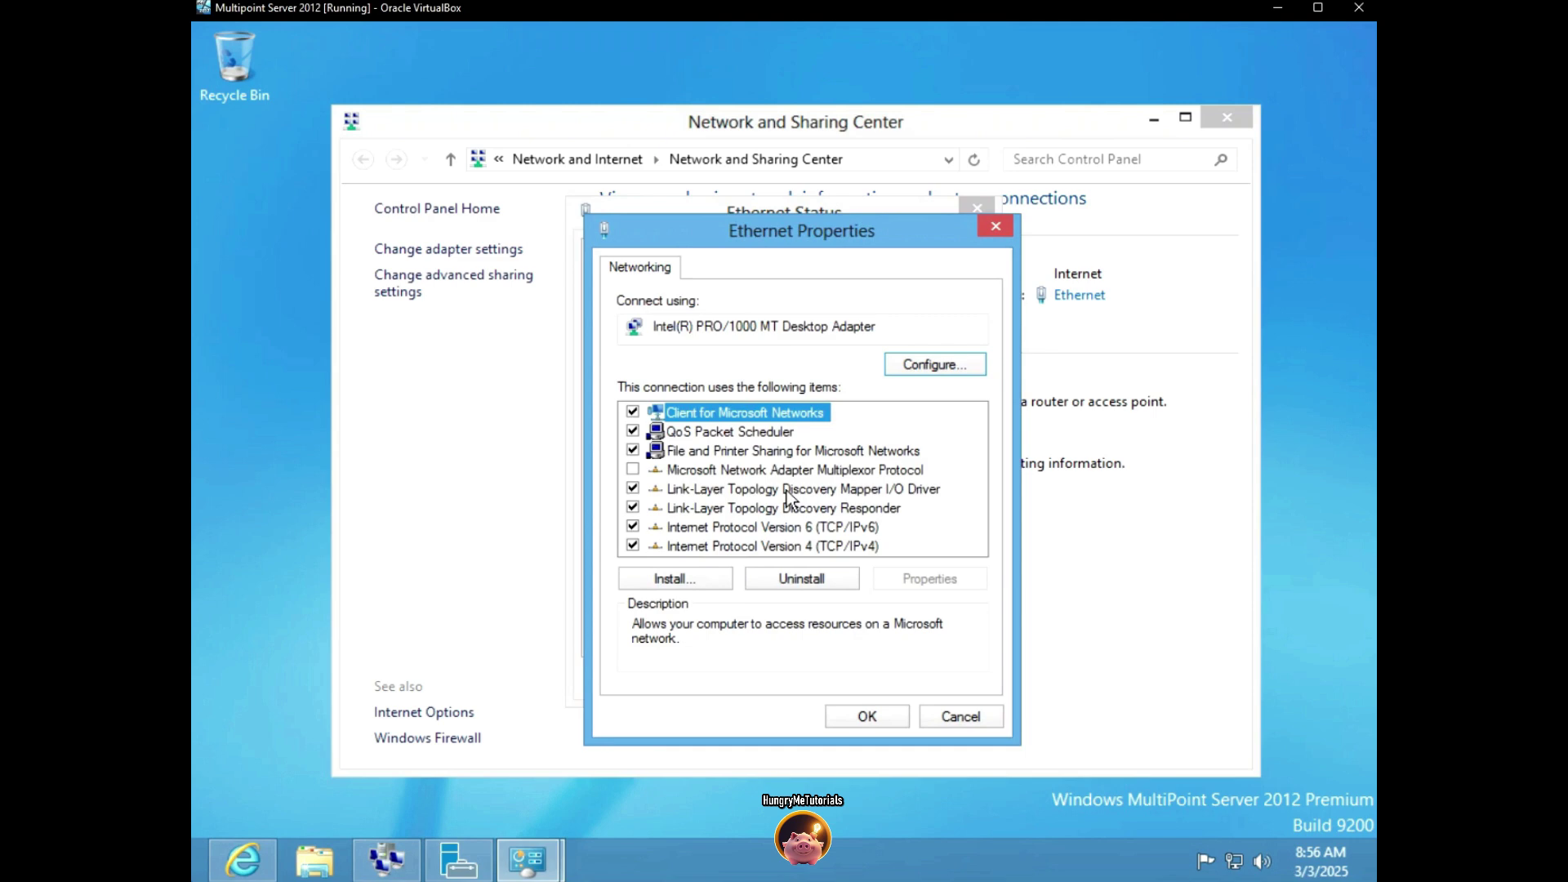
click(729, 531)
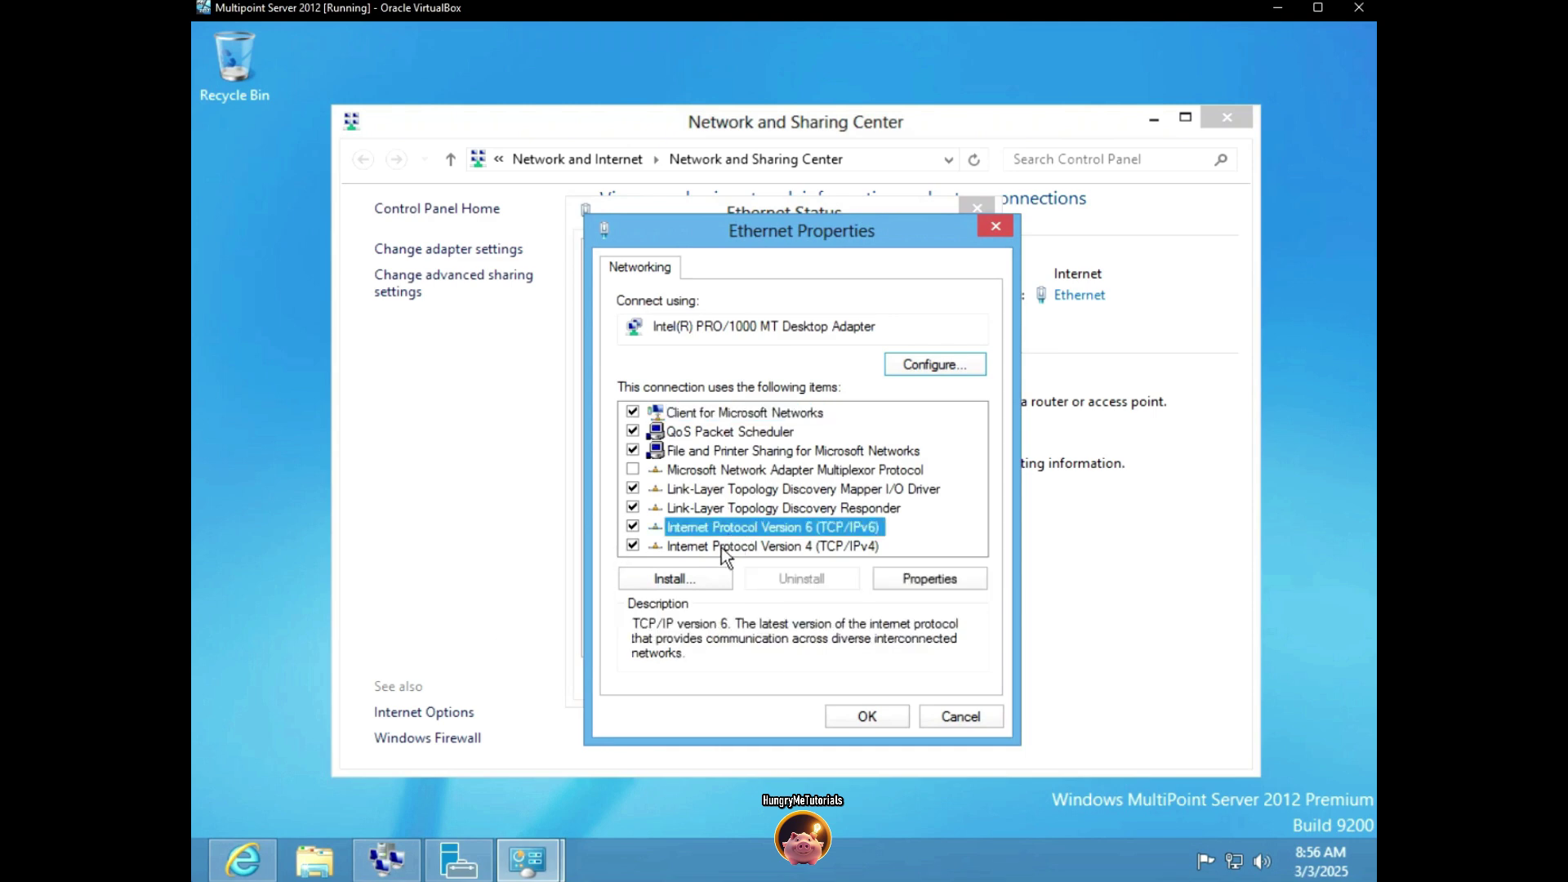
click(720, 547)
click(931, 579)
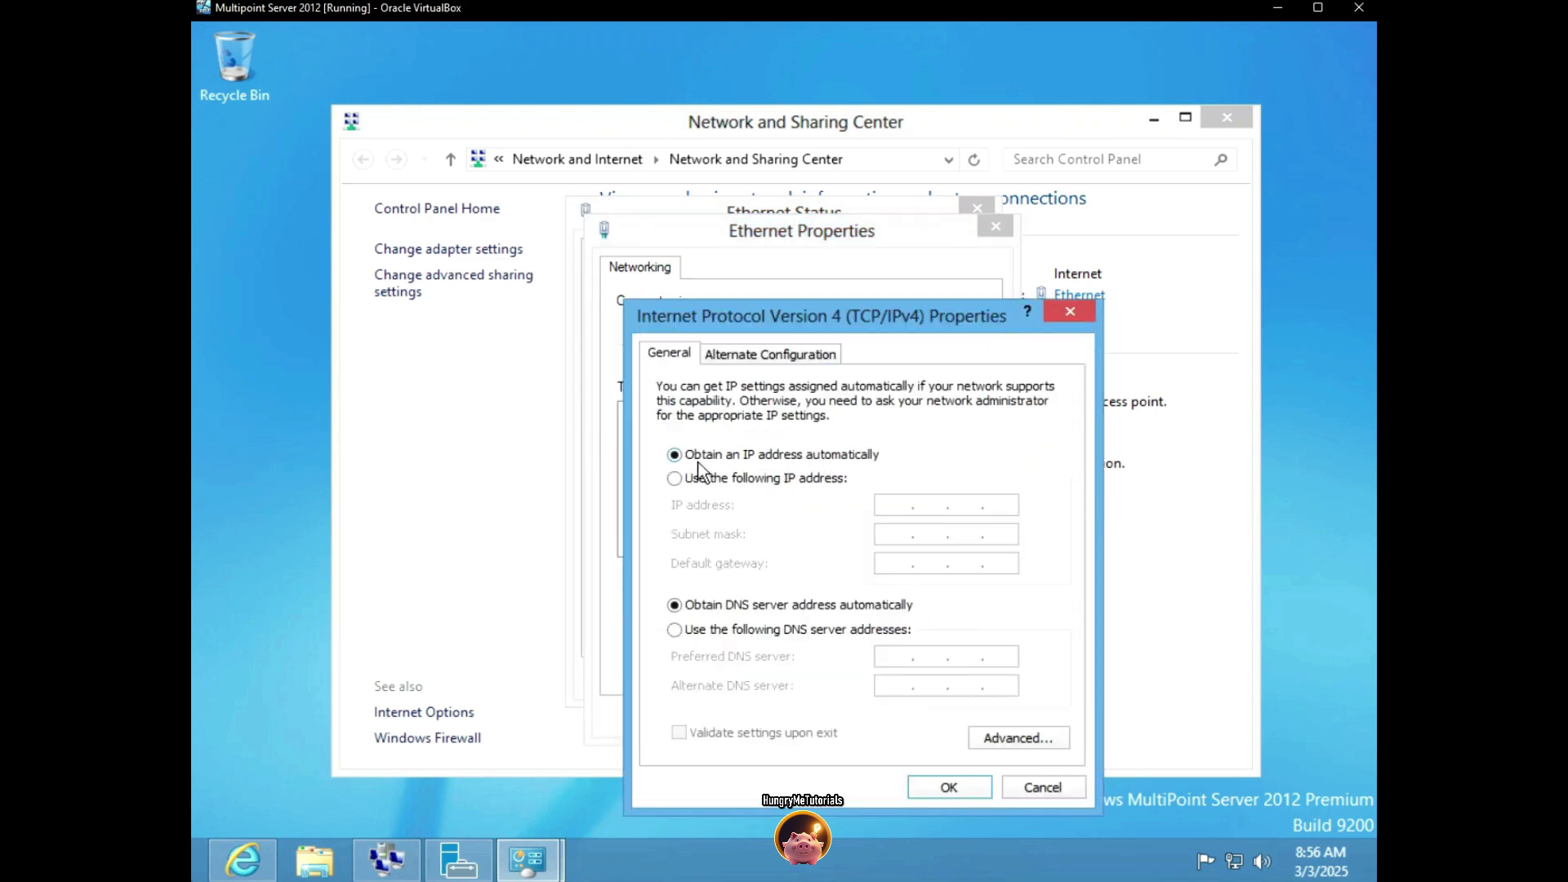
Set static IP 169.254.10.1 (mask 255.255.0.0, gateway 169.254.10.0) and close the Ethernet windows
click(675, 479)
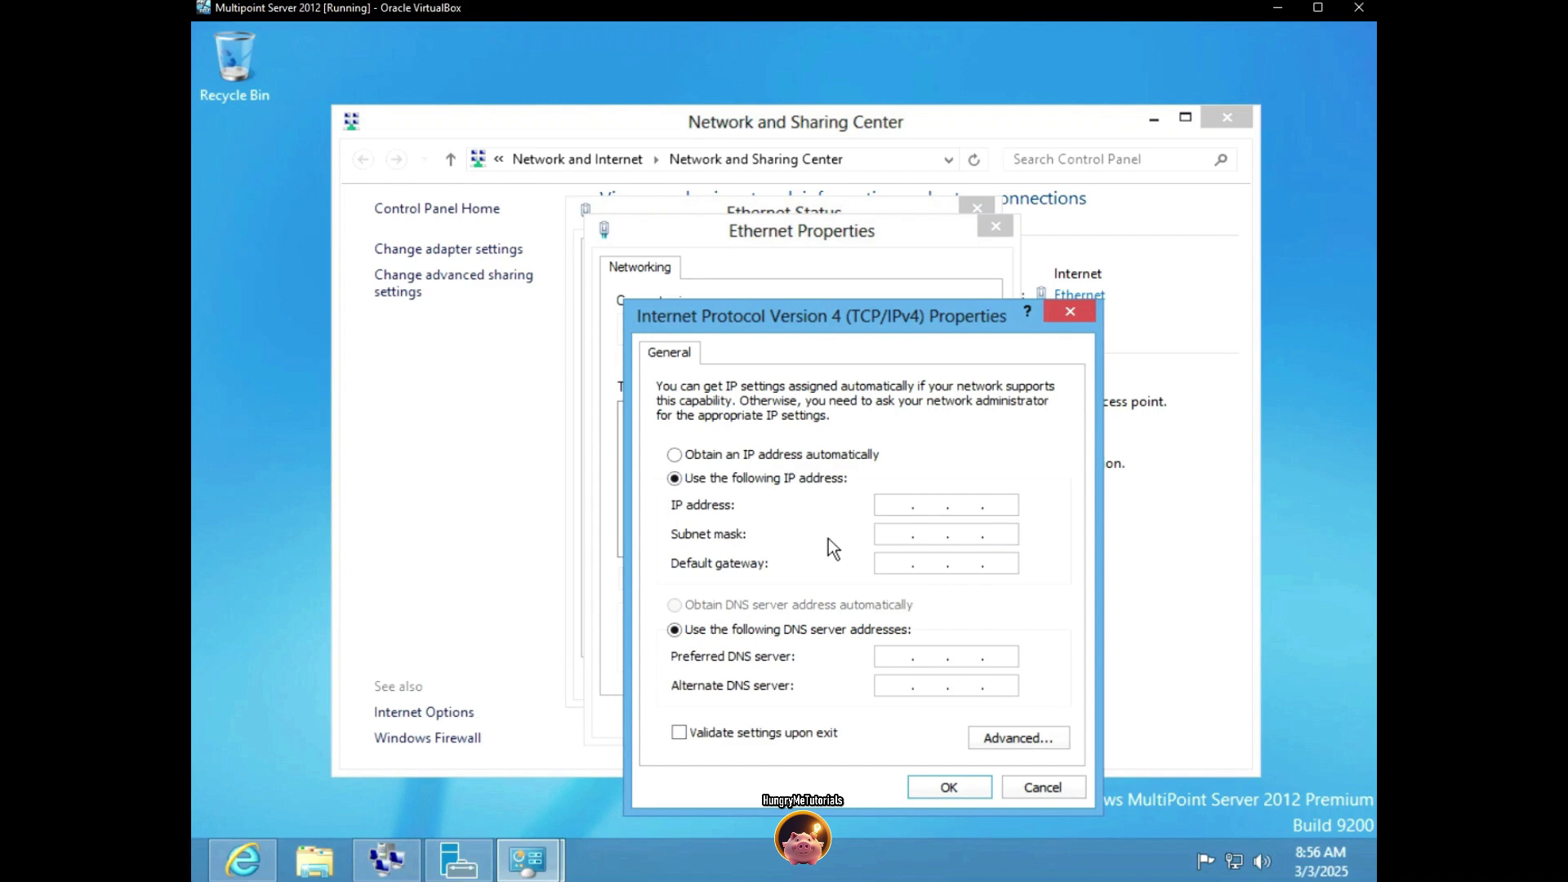
click(892, 500)
text(169 . 254 . 10 . 1)
click(884, 535)
text(169 . 254 . )
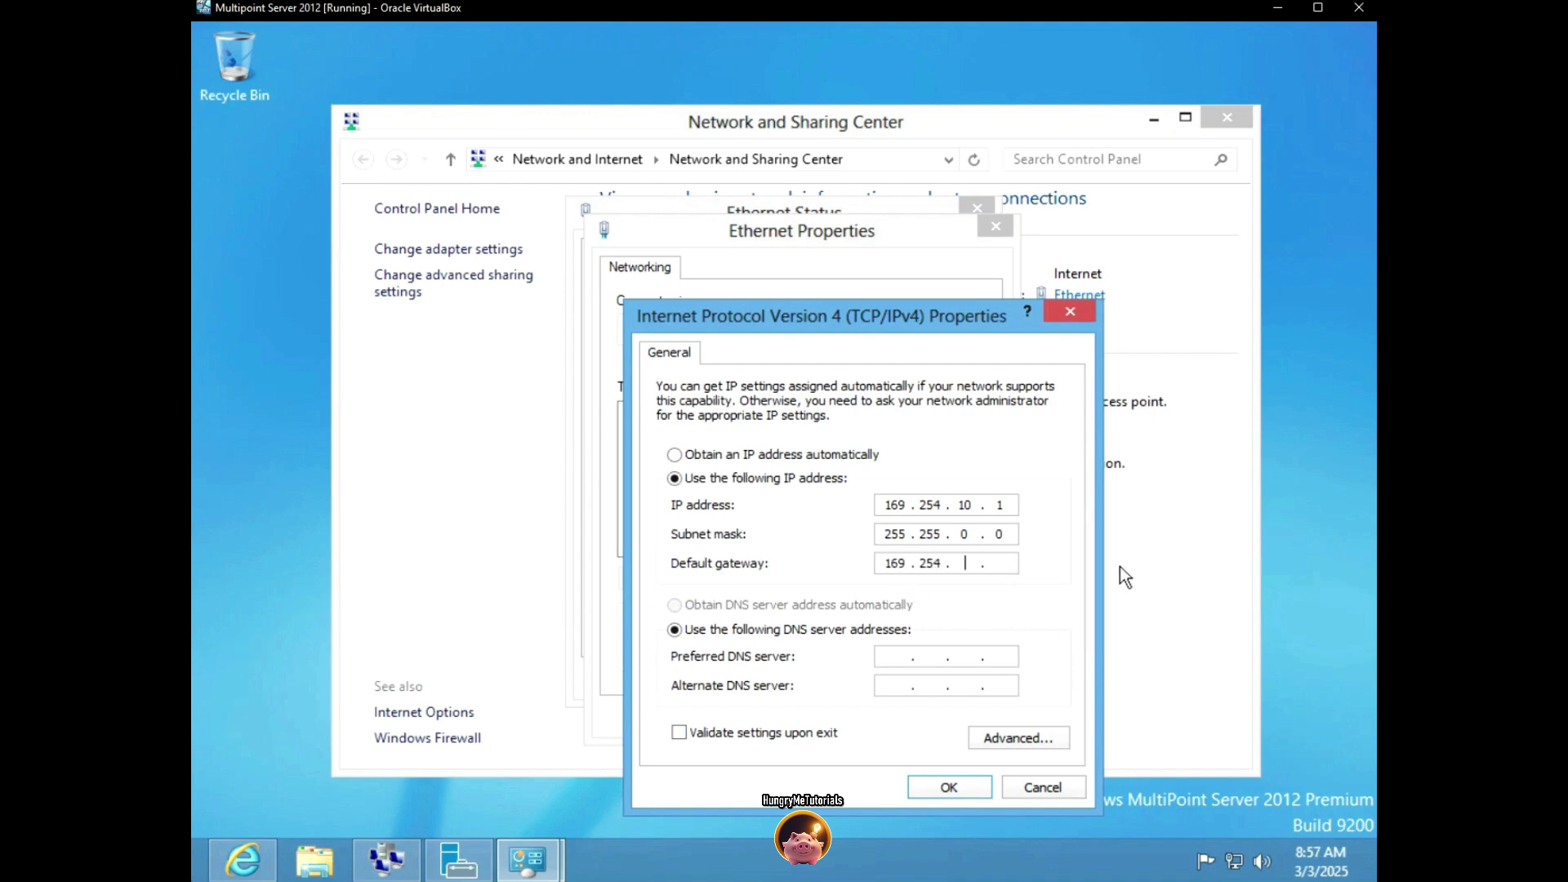
text(10 . 0)
click(925, 787)
click(872, 718)
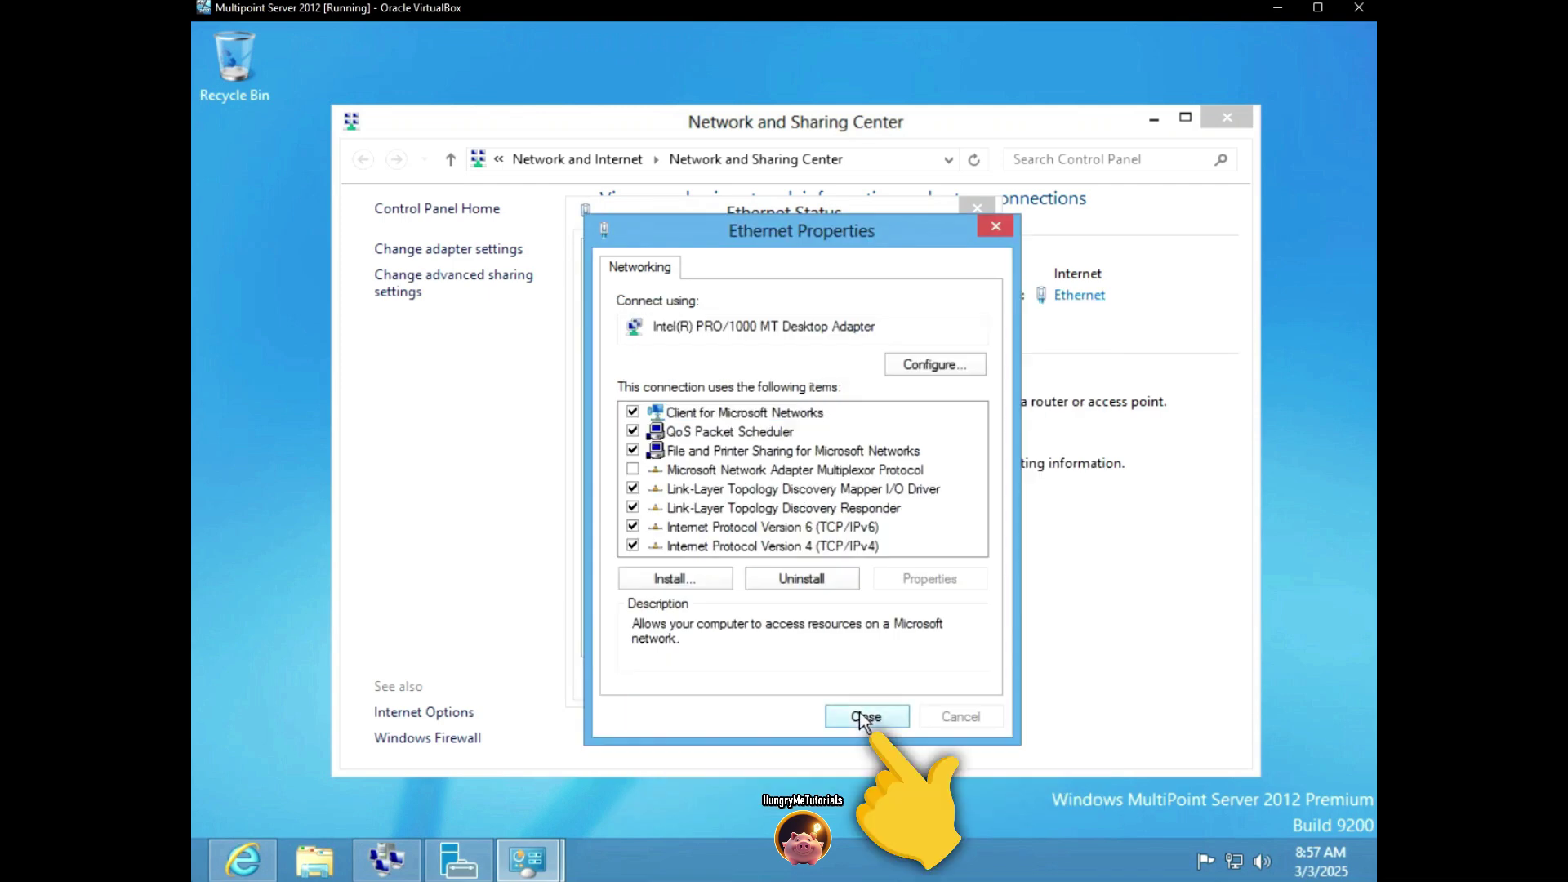
click(932, 683)
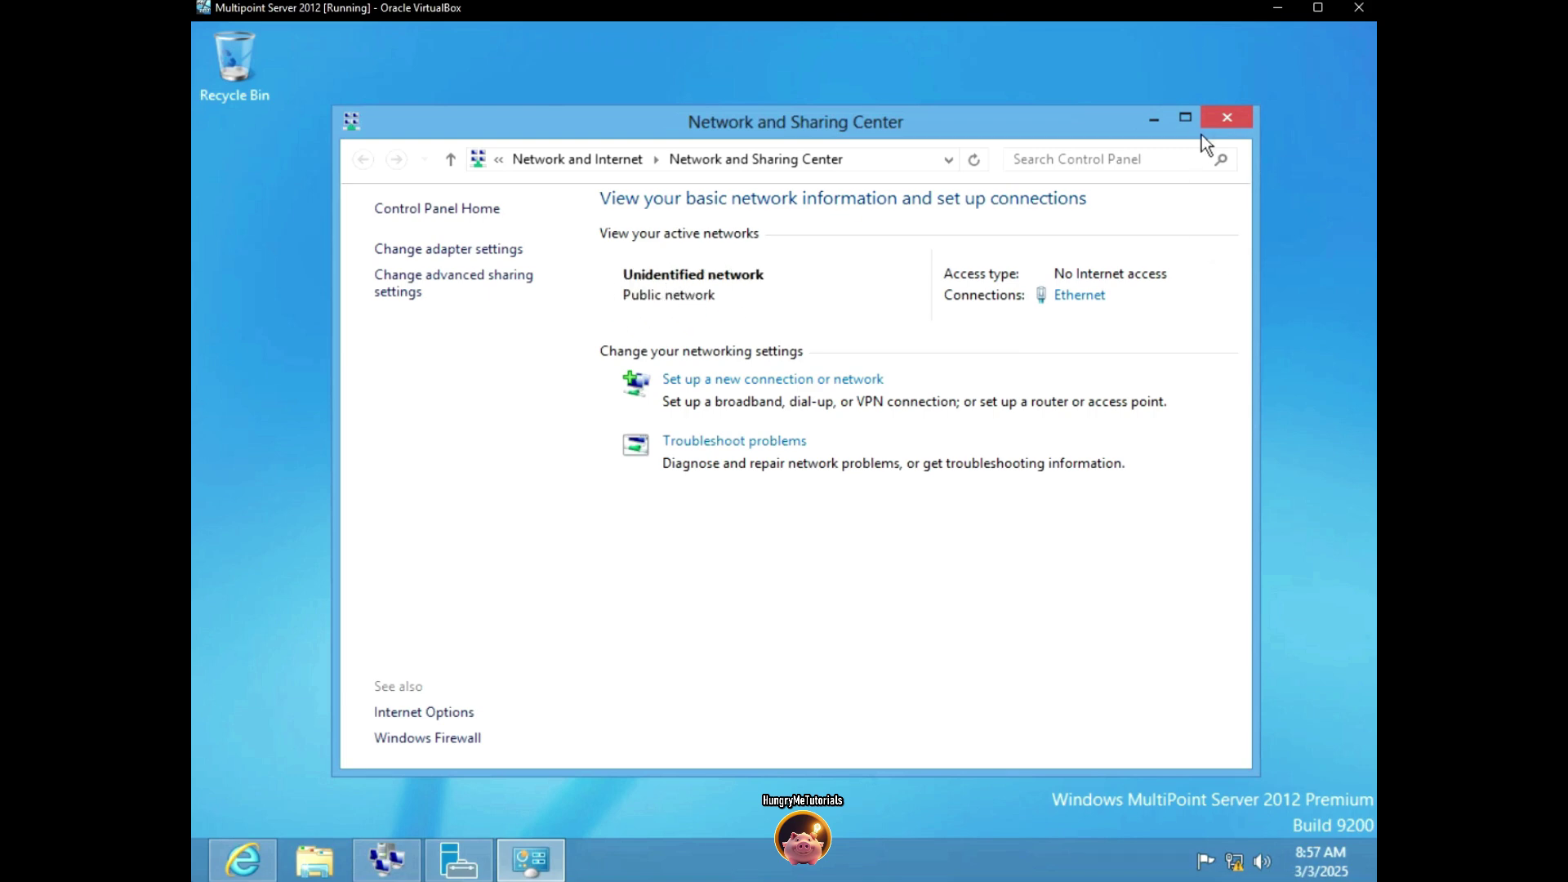
Relaunch MultiPoint Manager and tick the first Network ZeroClient at 169.254.10.10
click(1226, 117)
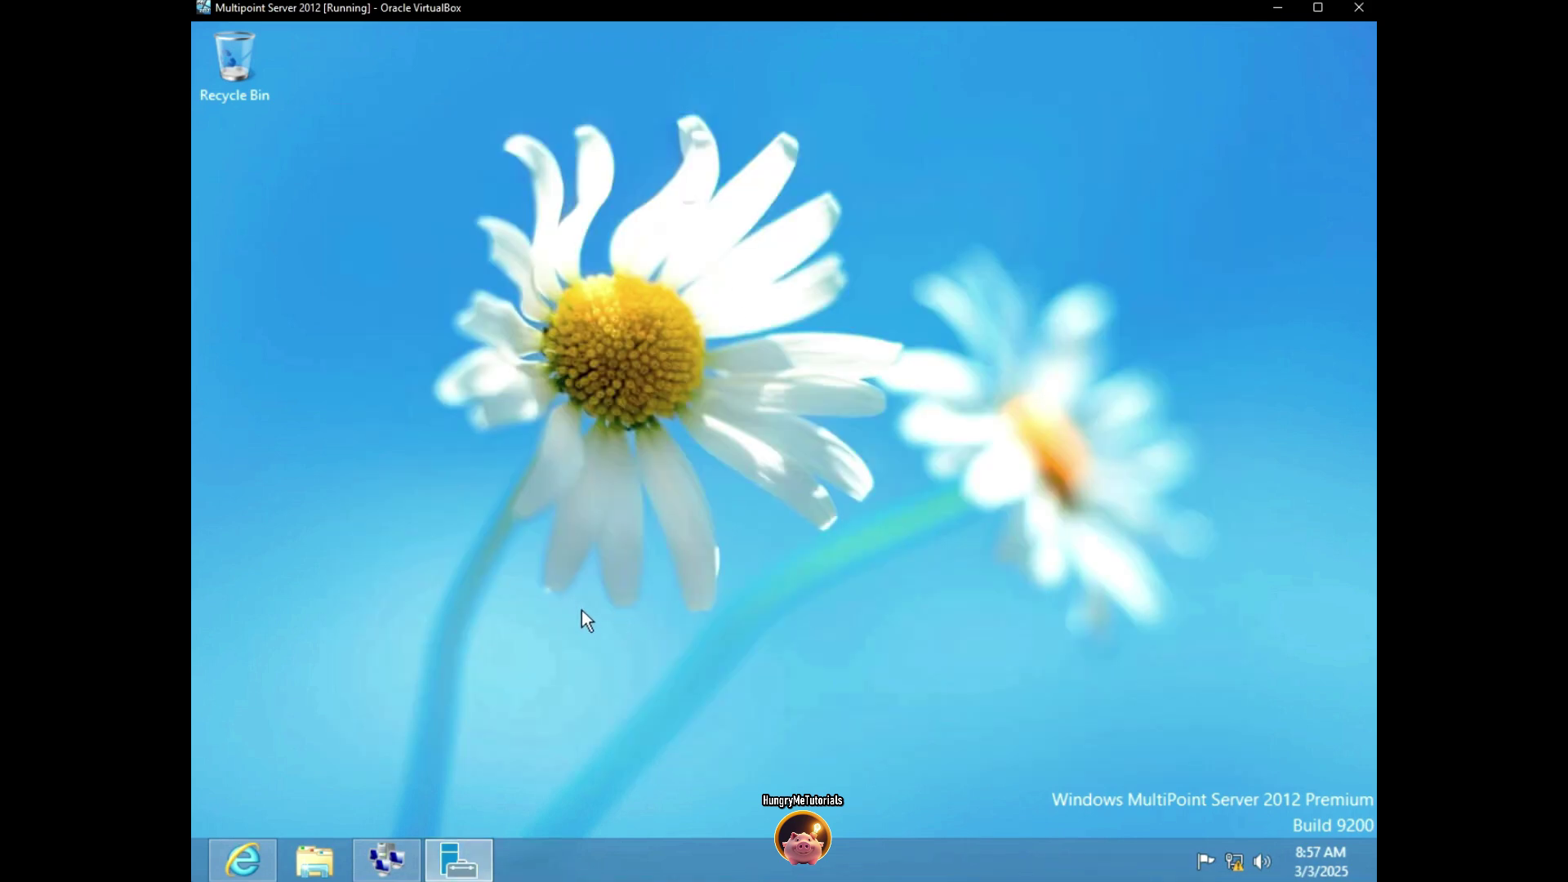
key(super)
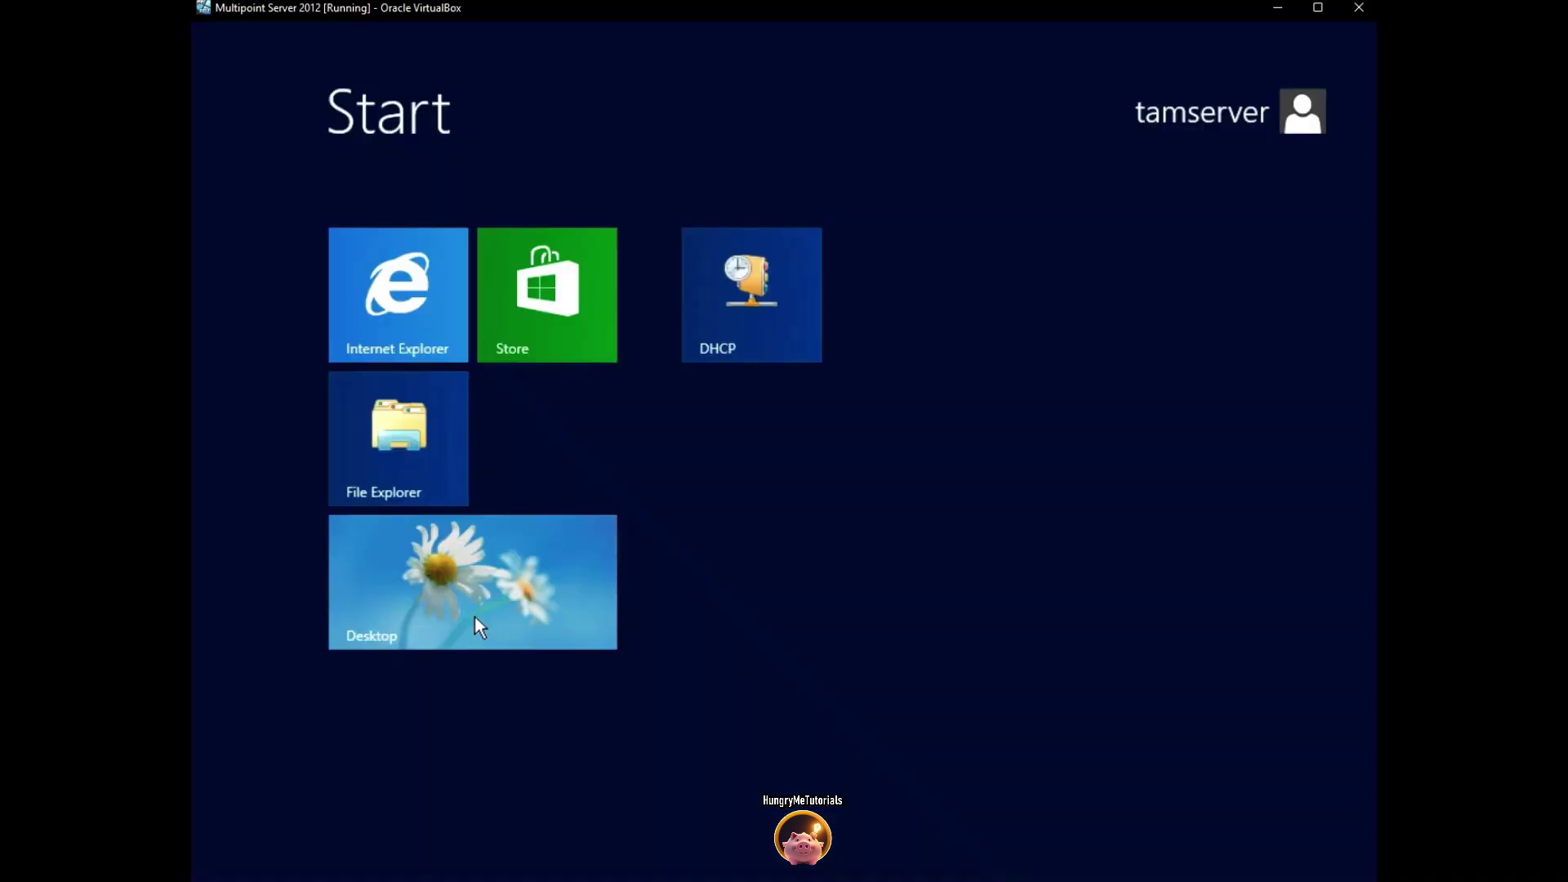
text(multi)
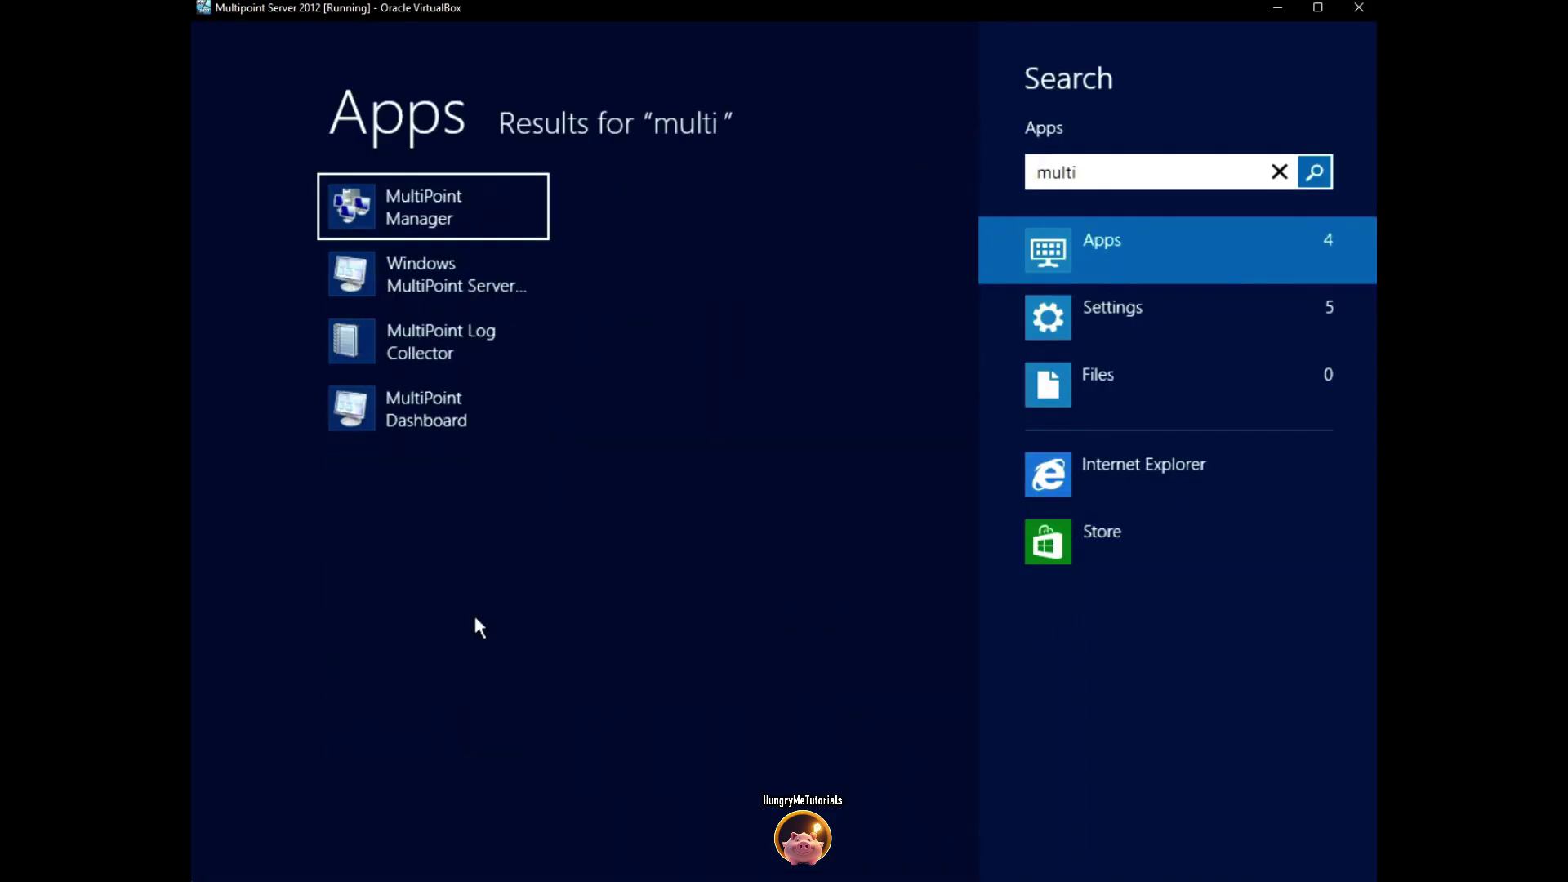
click(433, 207)
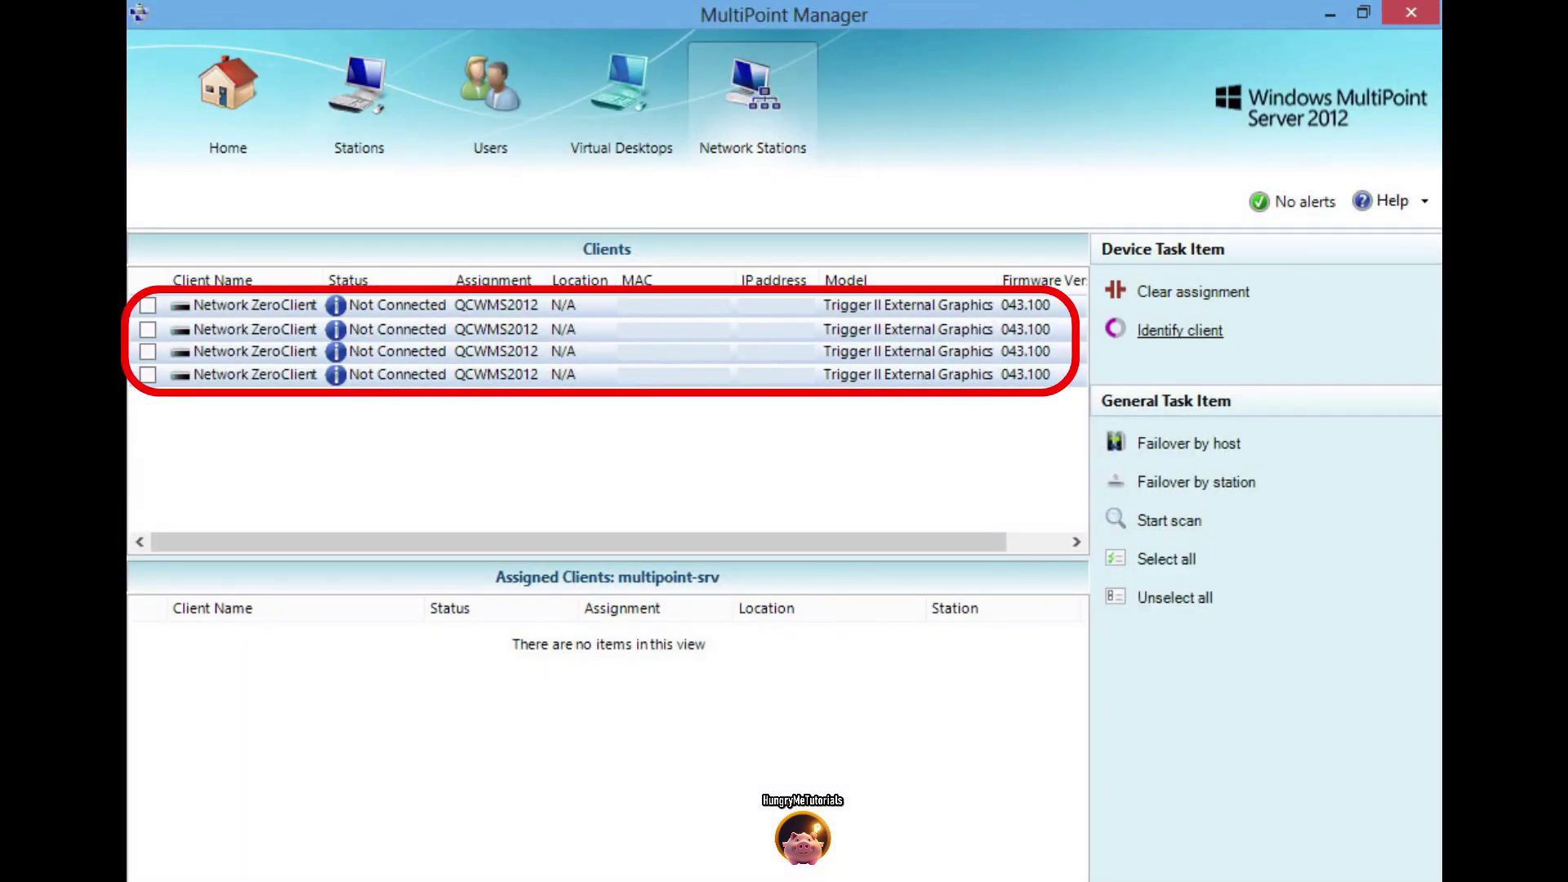
click(147, 305)
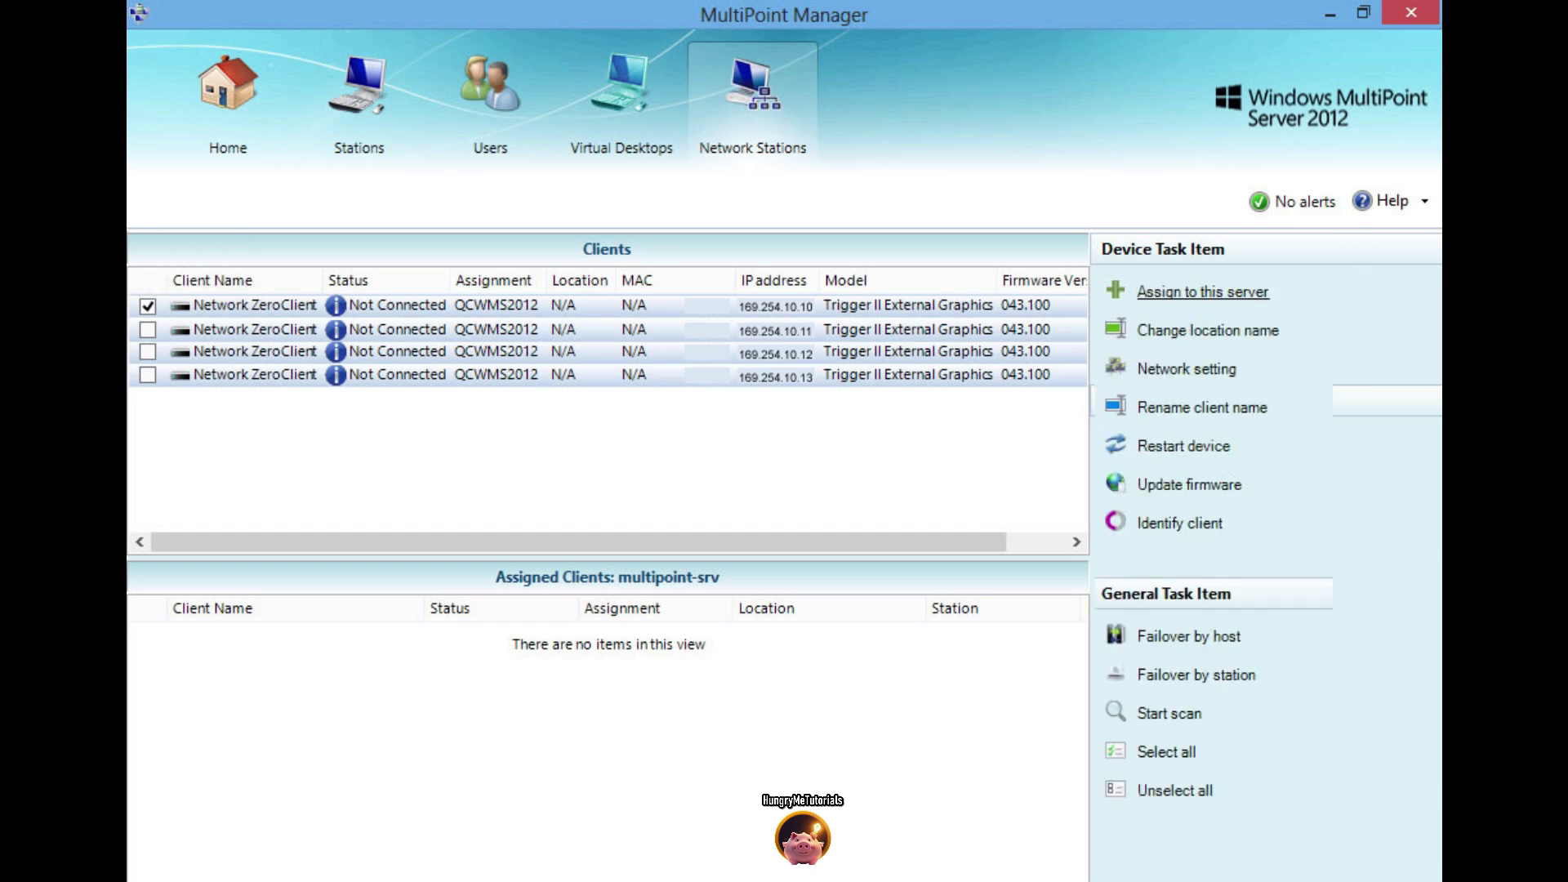
Assign the zero client at 169.254.10.10 to this server and confirm the Information prompt
click(1202, 291)
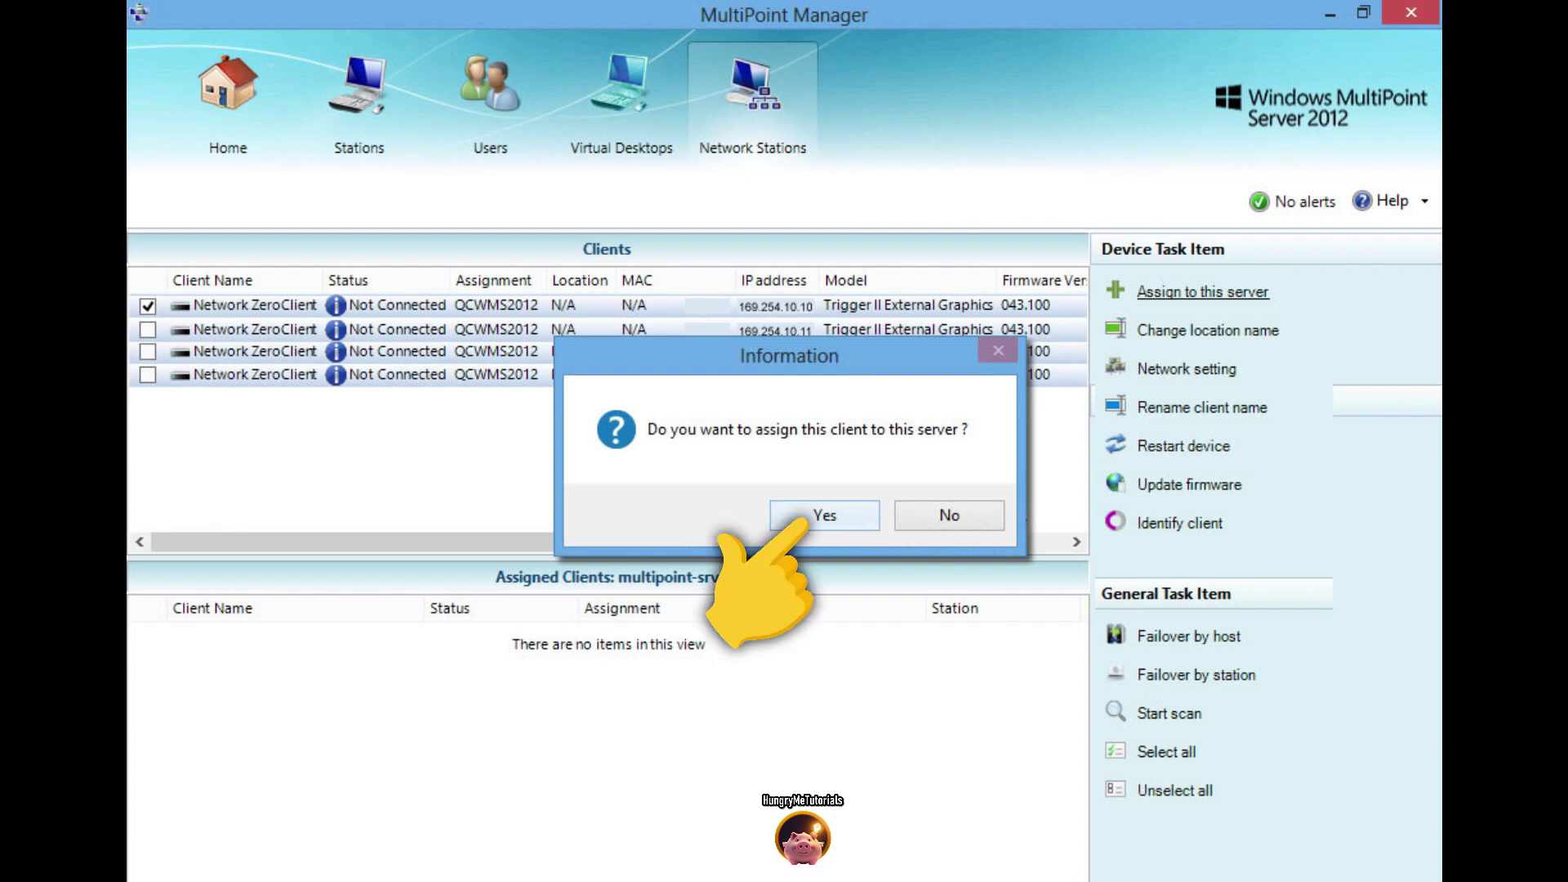
key(Return)
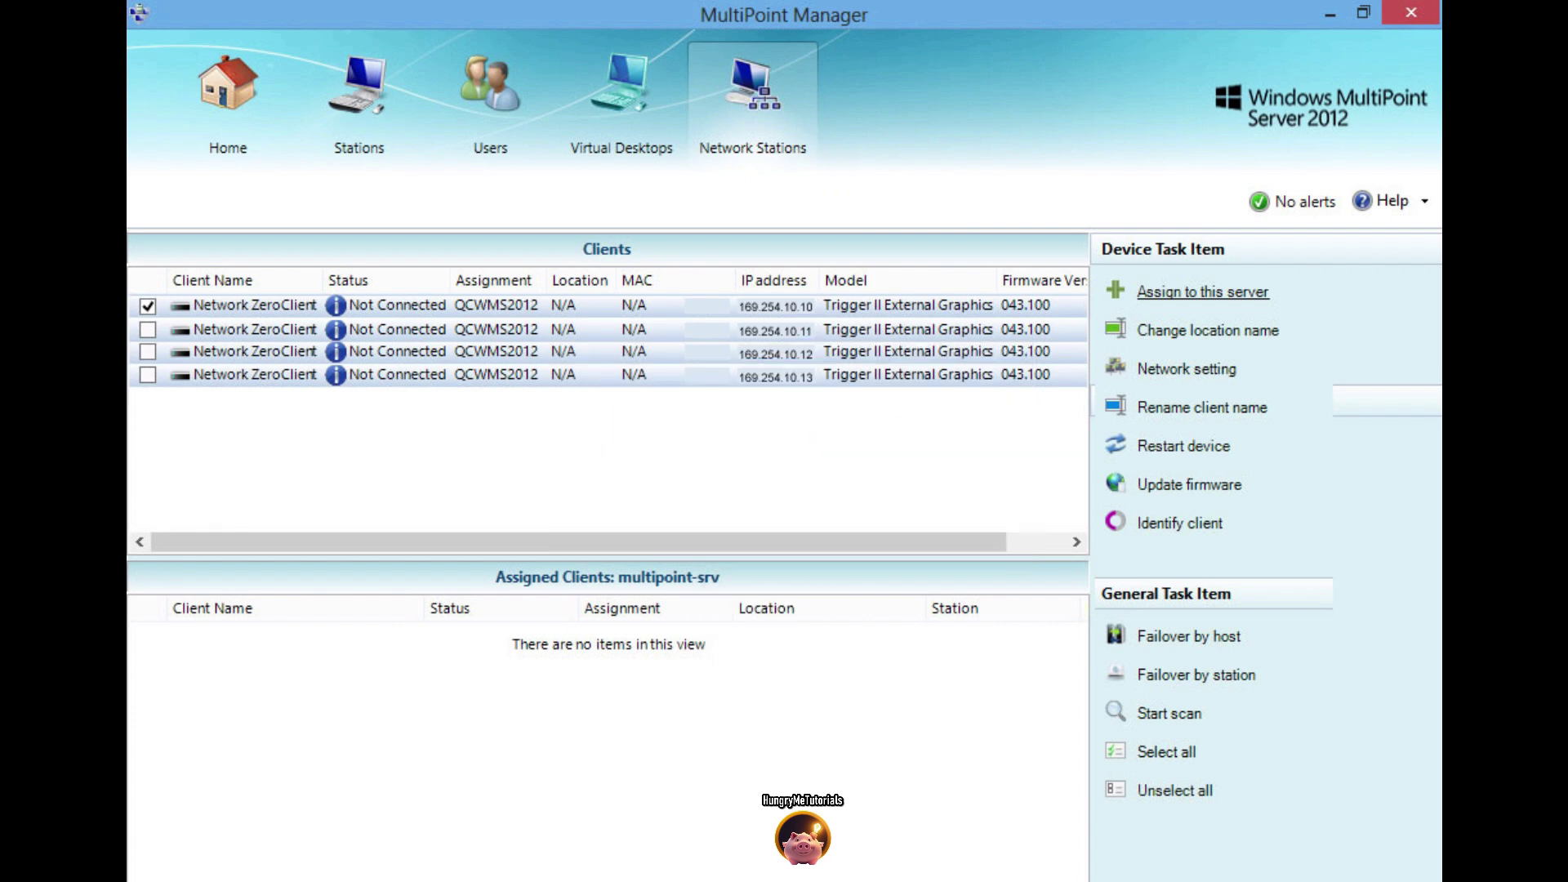